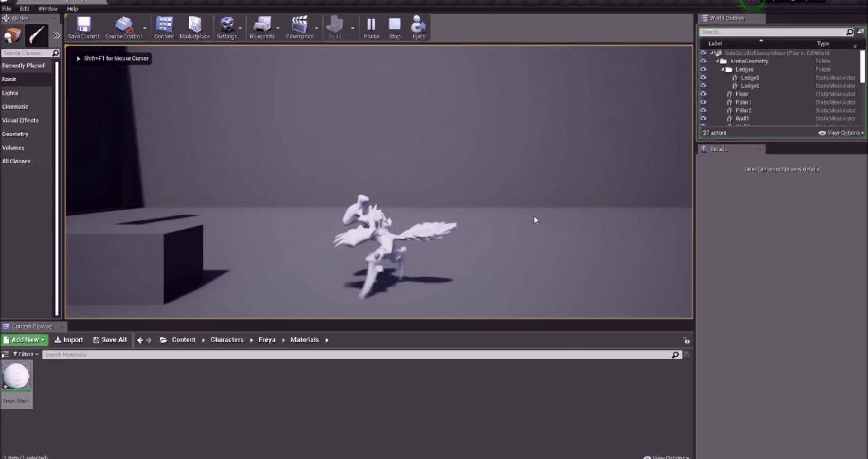
- Playtest the character by running it back and forth across the arena with a jump, watching its turns, and end the play session
{"action": "key", "text": "Right"}
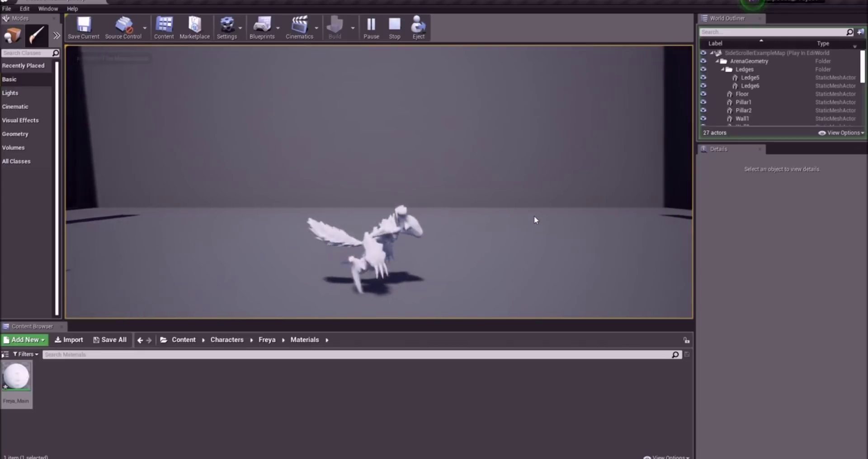
{"action": "key", "text": "Right"}
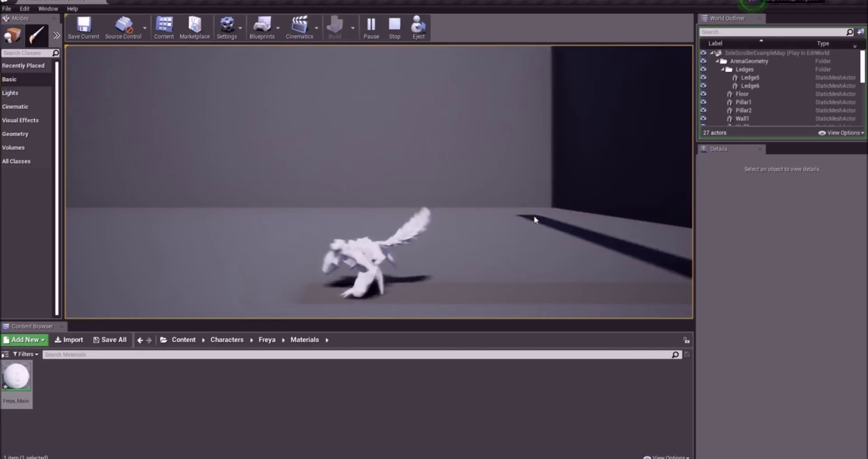
{"action": "key", "text": "a"}
{"action": "key", "text": "d"}
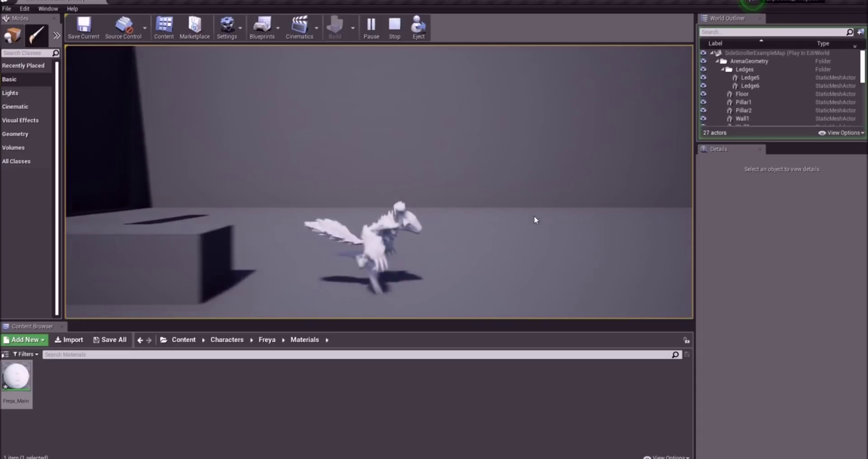
{"action": "key", "text": "Right"}
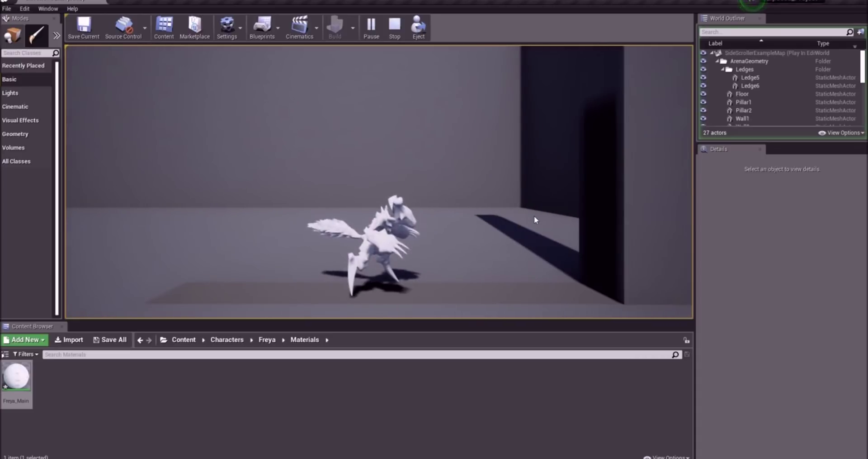
{"action": "key", "text": "Left"}
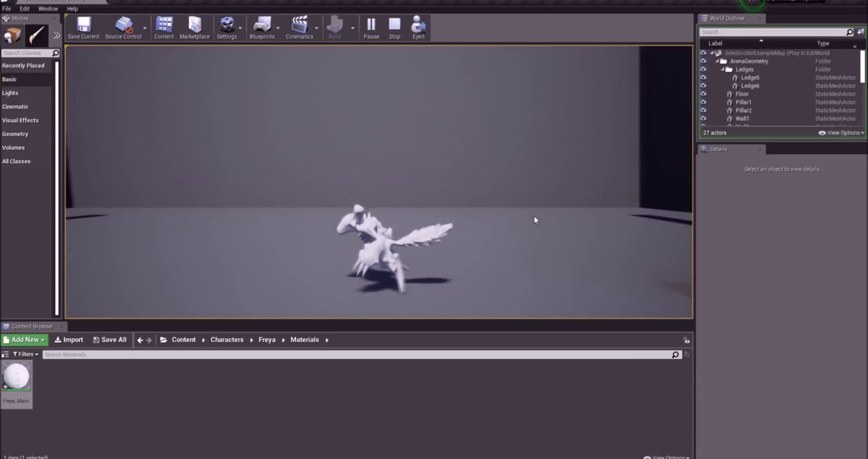
{"action": "key", "text": "Right"}
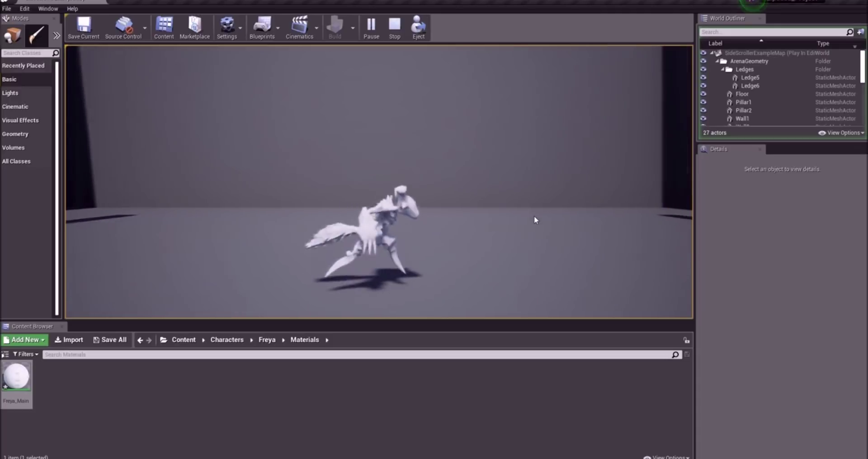
{"action": "key", "text": "Left"}
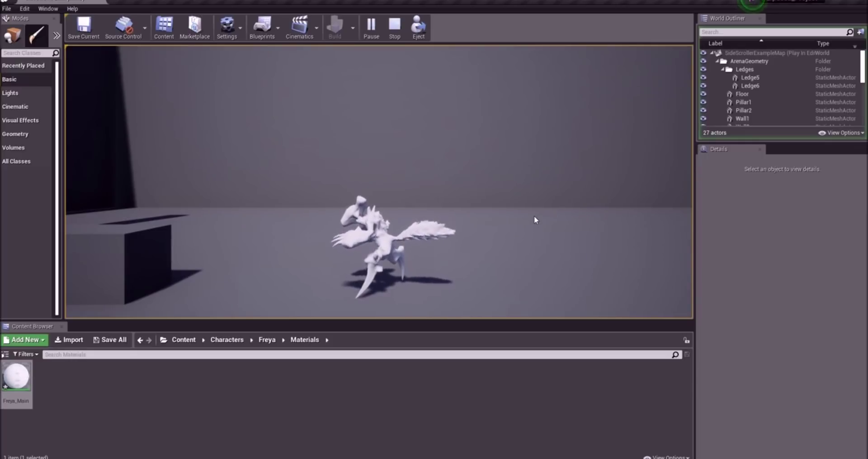
{"action": "key", "text": "Right"}
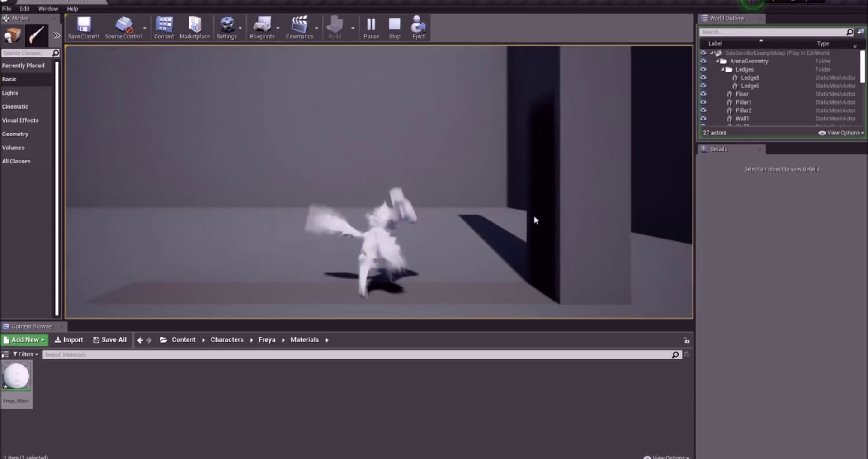
{"action": "key", "text": "Left"}
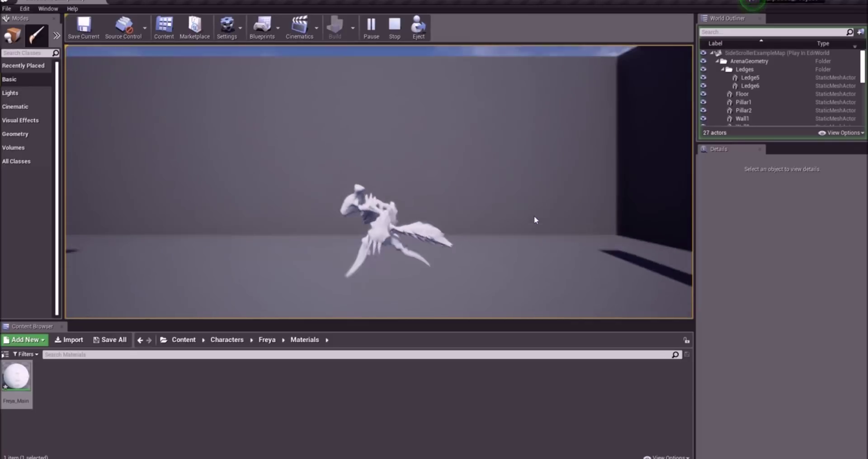
{"action": "key", "text": "Right"}
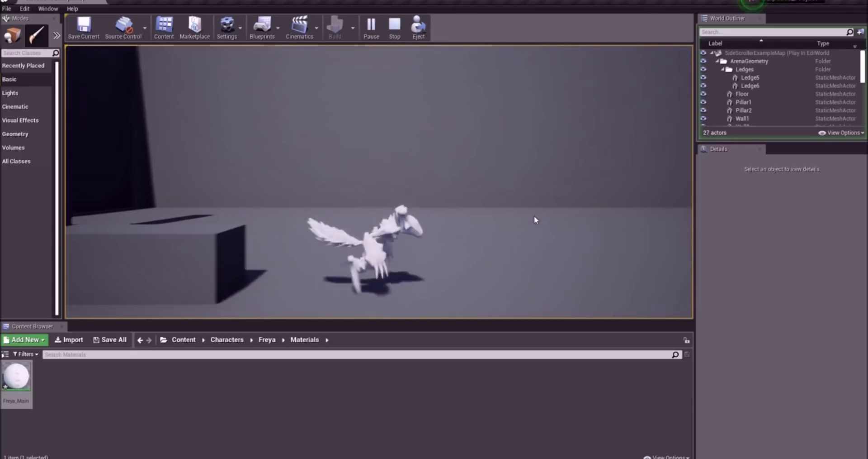
{"action": "key", "text": "space"}
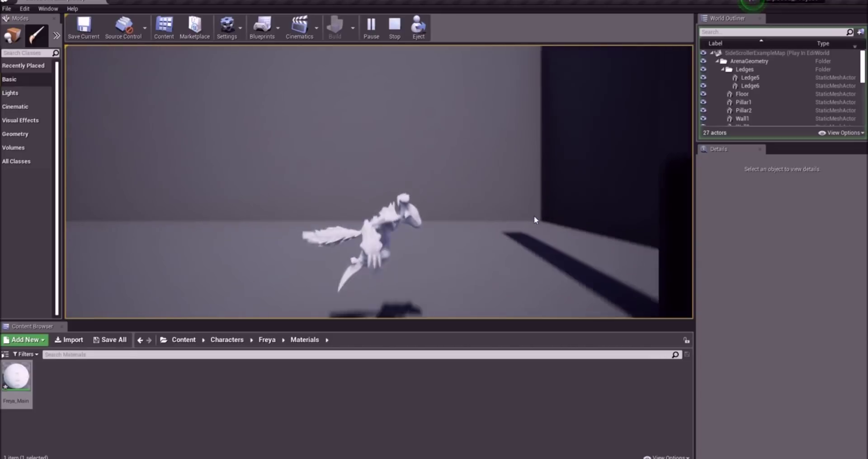
{"action": "key", "text": "Left"}
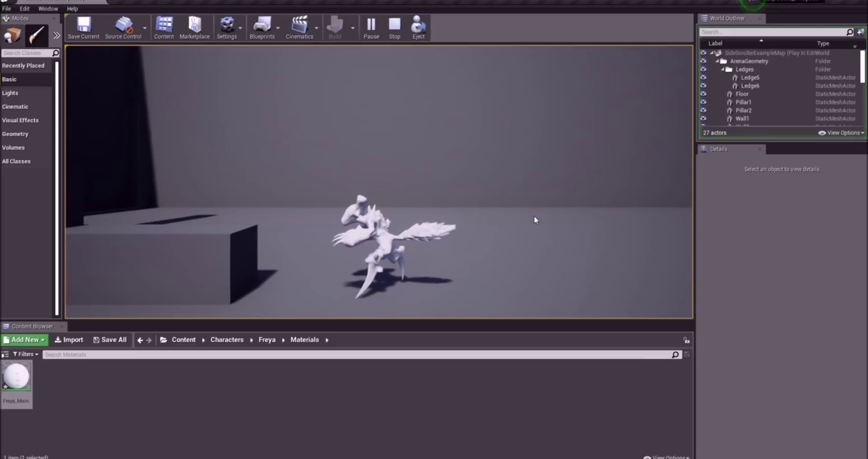
{"action": "key", "text": "Right"}
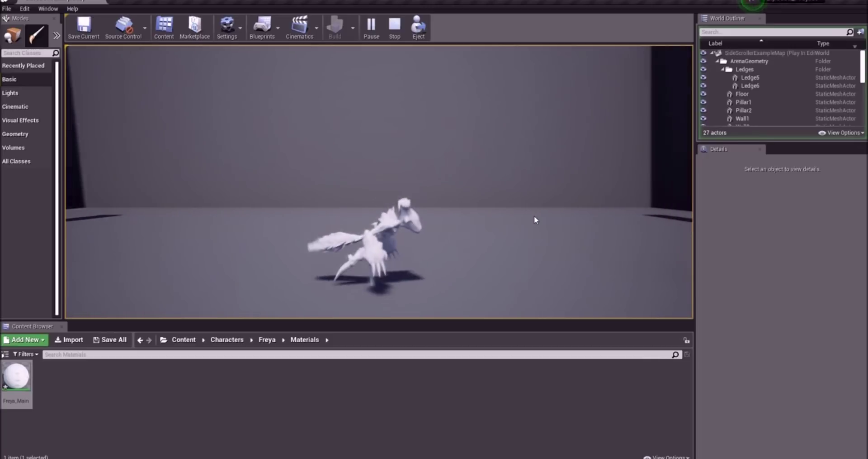
{"action": "key", "text": "Left"}
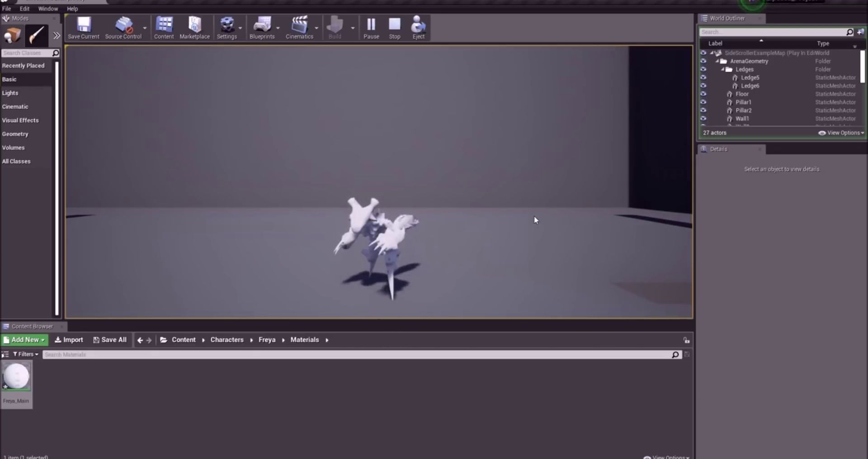
{"action": "key", "text": "d"}
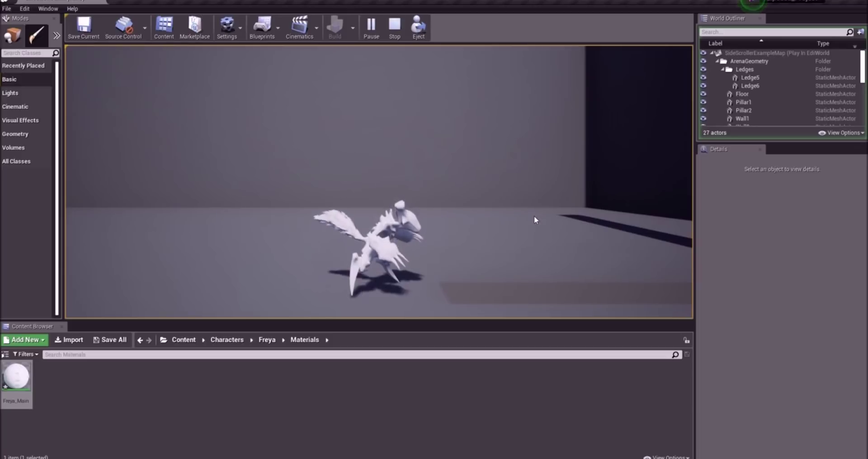
{"action": "key", "text": "a"}
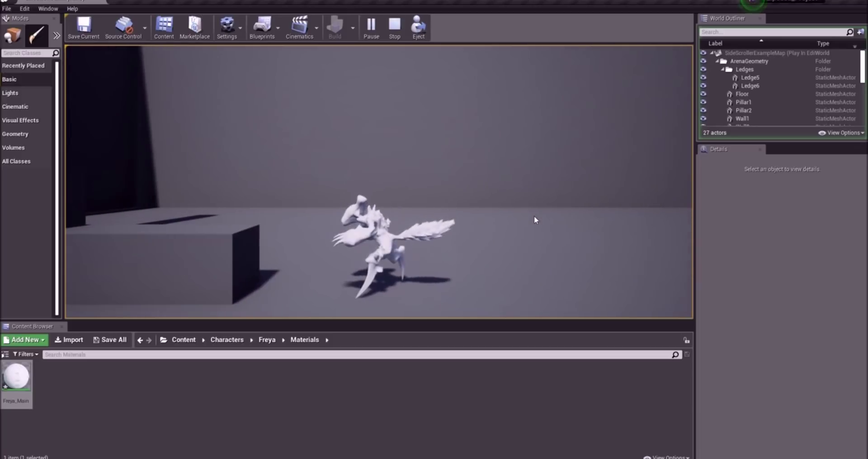
{"action": "key", "text": "d"}
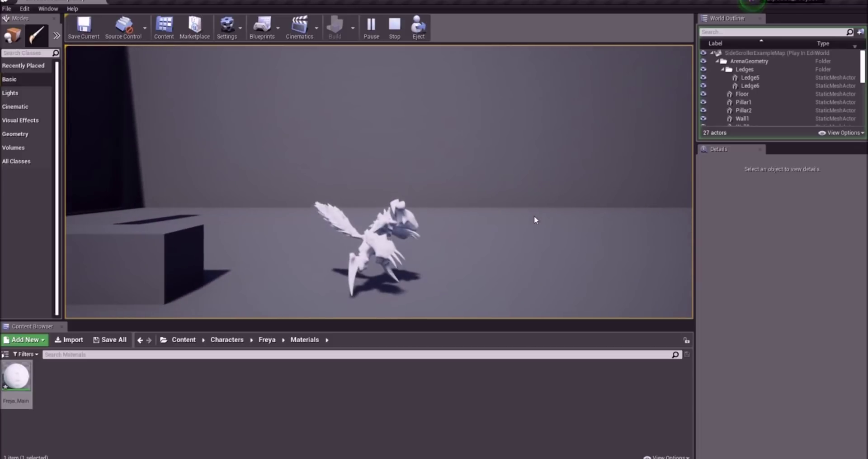
{"action": "key", "text": "a"}
{"action": "key", "text": "d"}
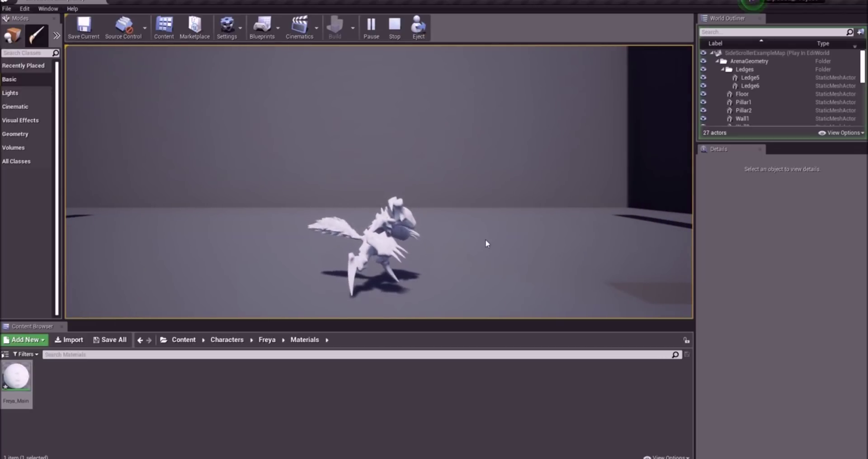
{"action": "key", "text": "a"}
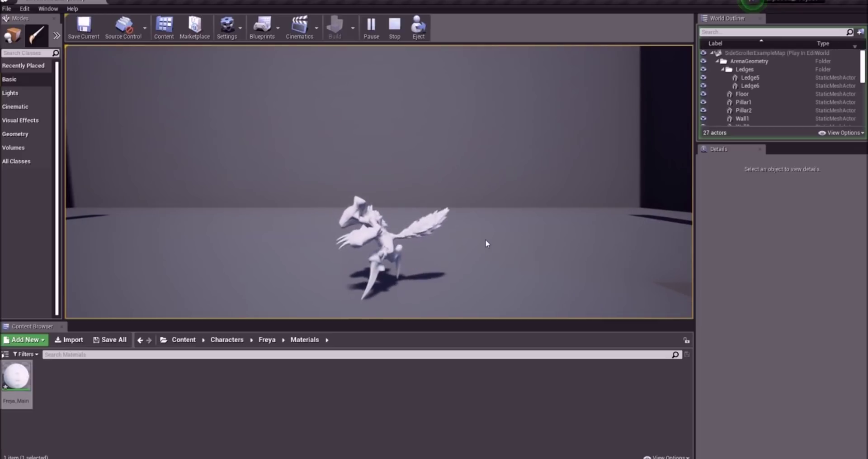
{"action": "key", "text": "d"}
{"action": "key", "text": "a"}
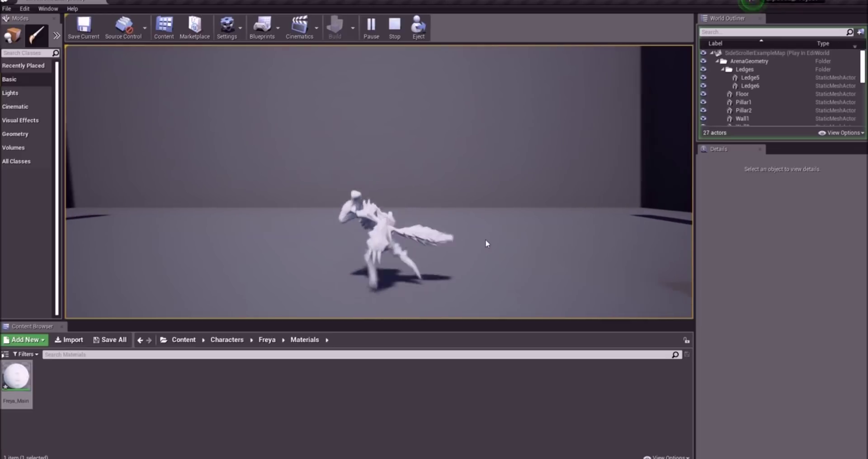
{"action": "key", "text": "Escape"}
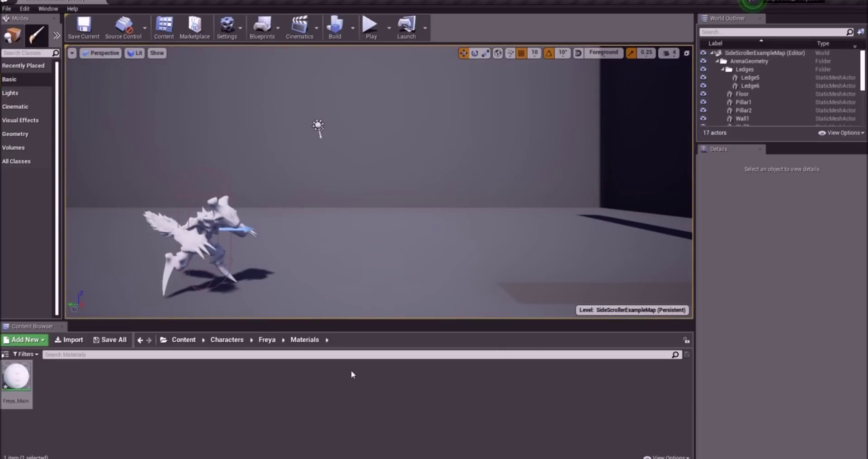
- Open the blueprint of the SideScrollerCharacter in the level and select its inherited CharacterMovement component
{"action": "left_click", "coordinate": [211, 216]}
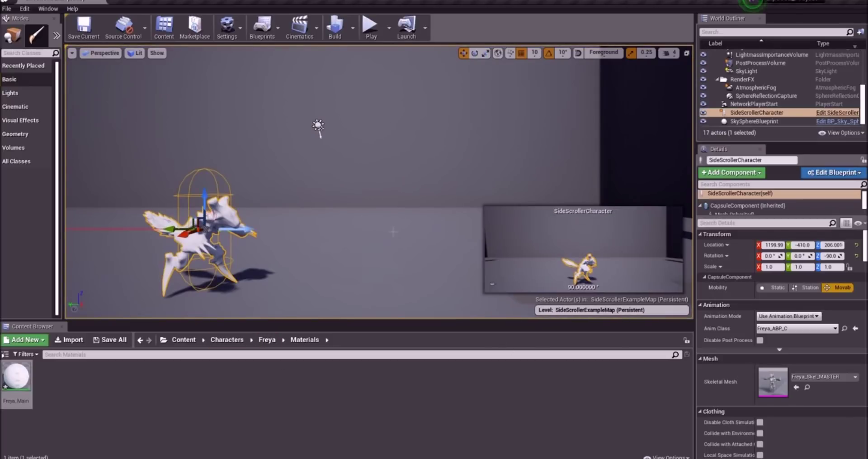
{"action": "left_click", "coordinate": [829, 113]}
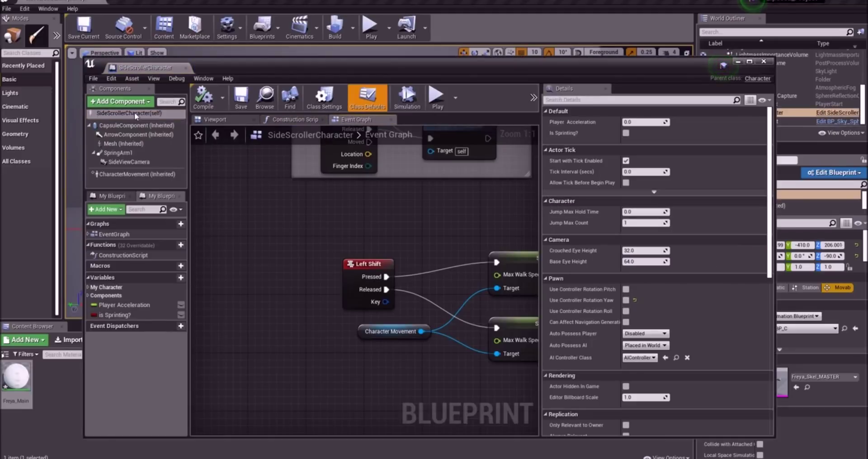
{"action": "mouse_move", "coordinate": [137, 176]}
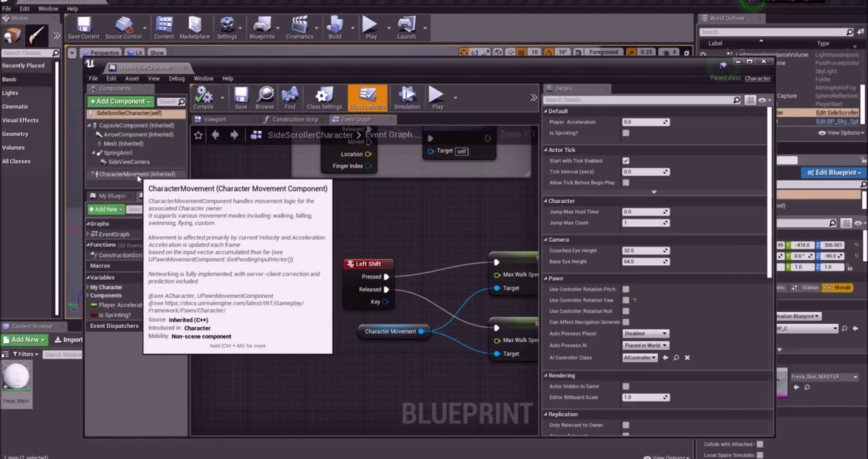
{"action": "left_click", "coordinate": [131, 173]}
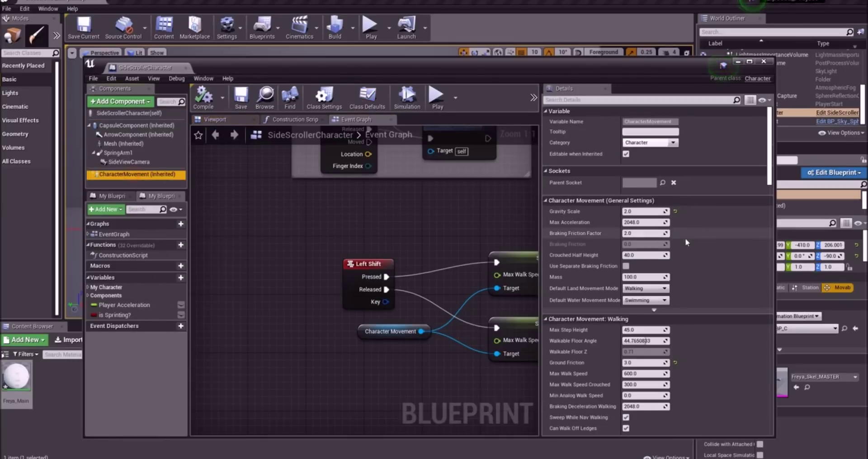
- Raise the CharacterMovement Rotation Rate Z to about 27020.8, compile and save the blueprint, and return to the level editor
{"action": "scroll", "coordinate": [728, 223], "scroll_direction": "down", "scroll_amount": 15}
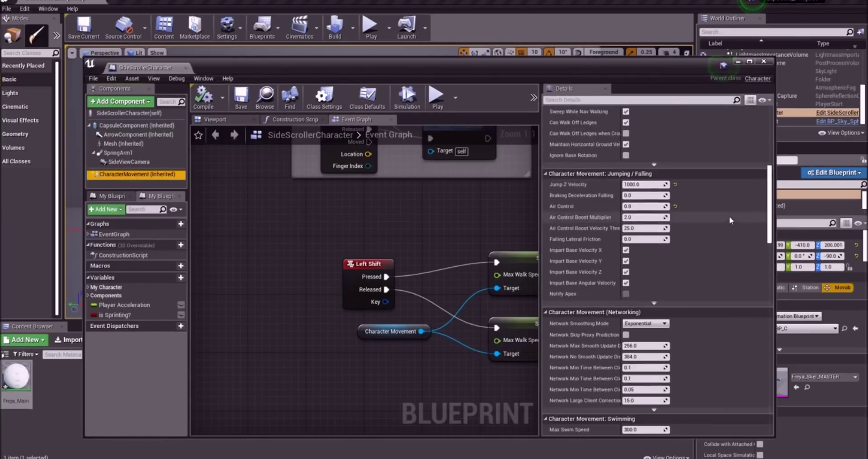
{"action": "scroll", "coordinate": [729, 213], "scroll_direction": "down", "scroll_amount": 4}
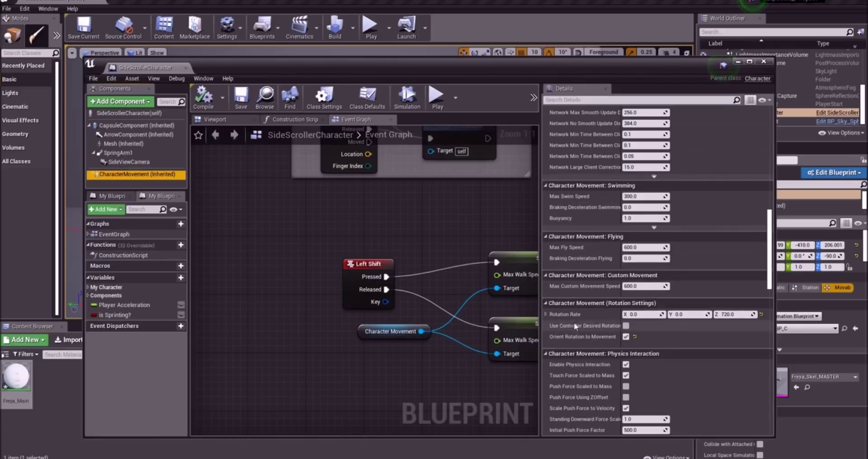
{"action": "left_click", "coordinate": [547, 314]}
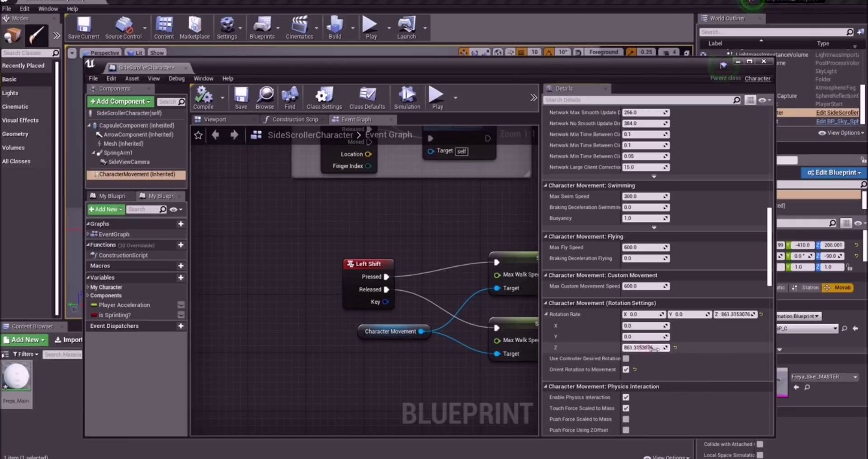
{"action": "left_click_drag", "start_coordinate": [665, 350], "coordinate": [681, 355]}
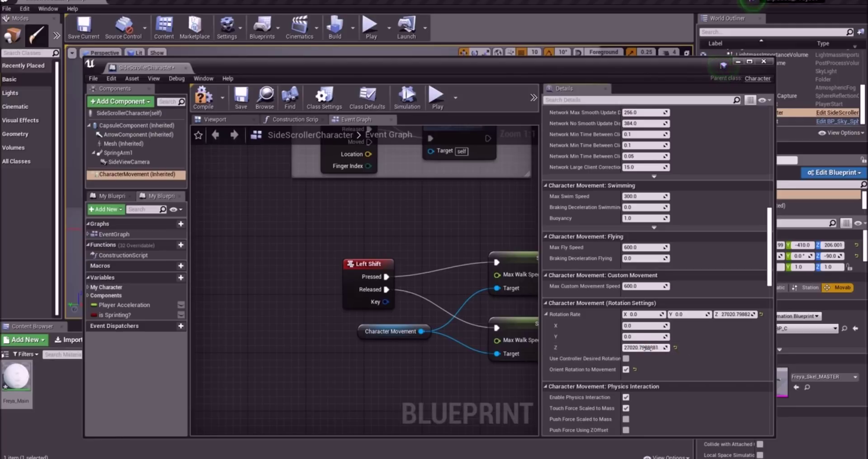
{"action": "left_click", "coordinate": [203, 97]}
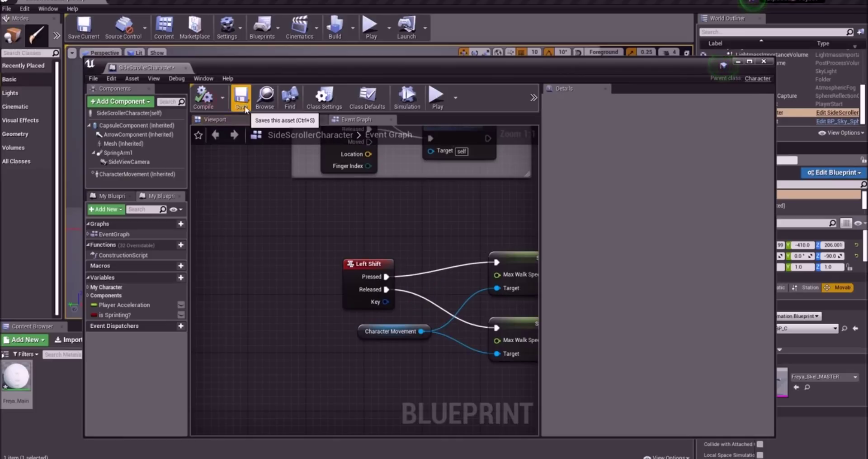
{"action": "left_click", "coordinate": [723, 66]}
{"action": "left_click", "coordinate": [738, 62]}
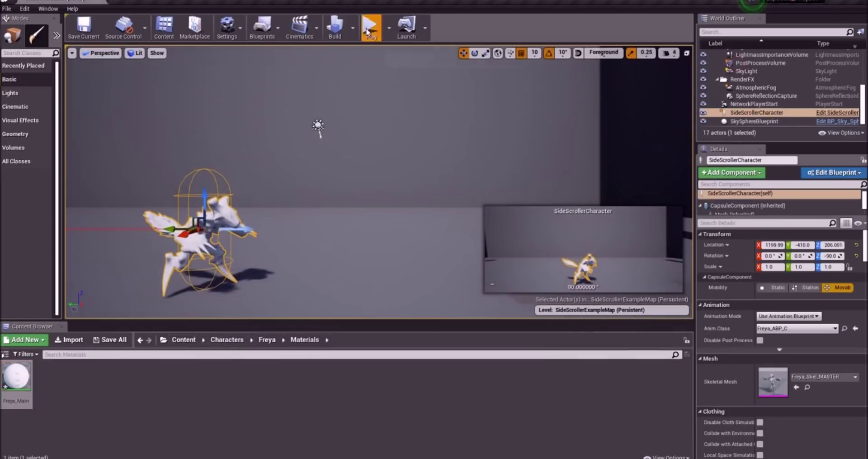
- Playtest the faster rotation by rapidly reversing the character's running direction many times, and end the play session
{"action": "left_click", "coordinate": [368, 31]}
{"action": "key", "text": "a"}
{"action": "key", "text": "d"}
{"action": "key", "text": "a"}
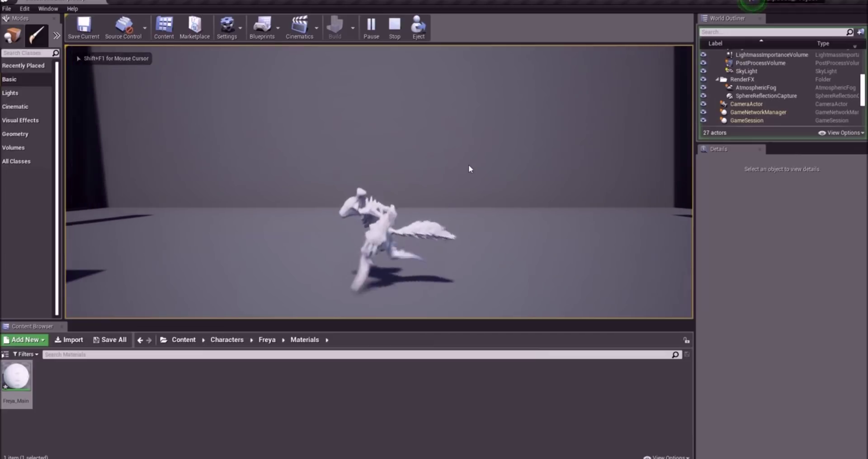
{"action": "key", "text": "d"}
{"action": "key", "text": "a"}
{"action": "key", "text": "d"}
{"action": "key", "text": "a"}
{"action": "key", "text": "d"}
{"action": "key", "text": "a"}
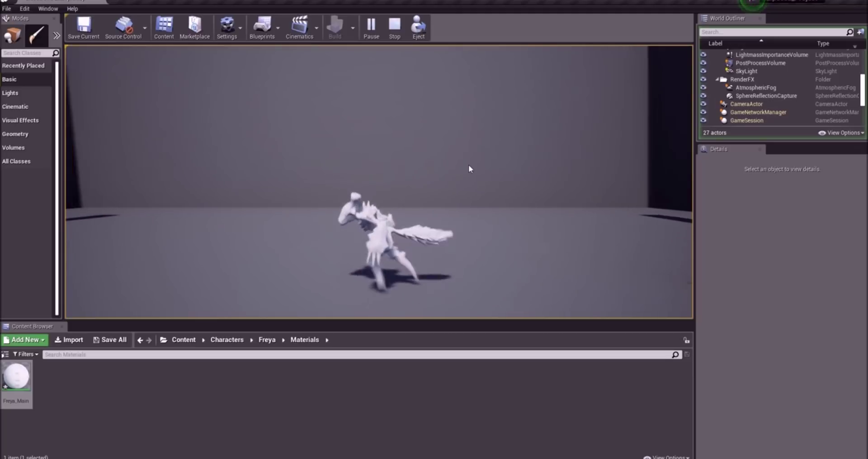
{"action": "key", "text": "d"}
{"action": "key", "text": "a"}
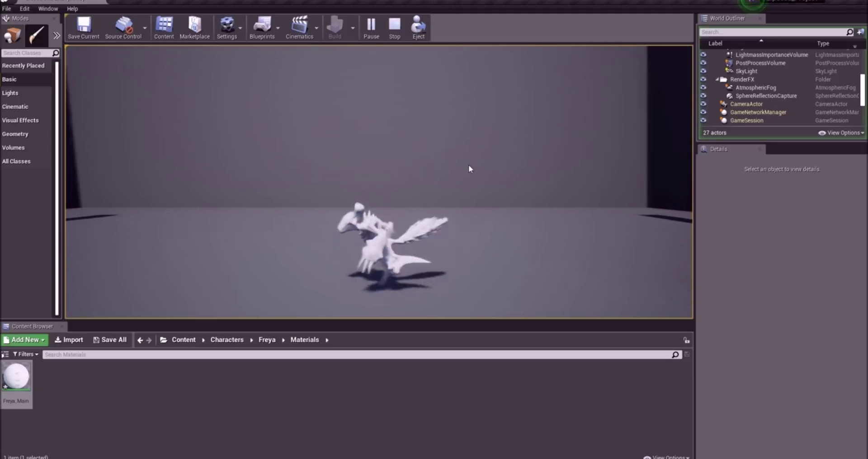
{"action": "key", "text": "d"}
{"action": "key", "text": "a"}
{"action": "key", "text": "d"}
{"action": "key", "text": "a"}
{"action": "key", "text": "d"}
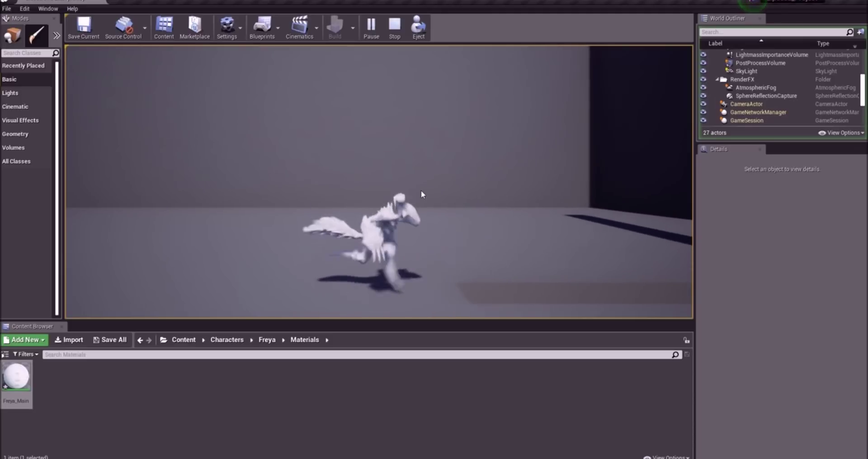
{"action": "key", "text": "Escape"}
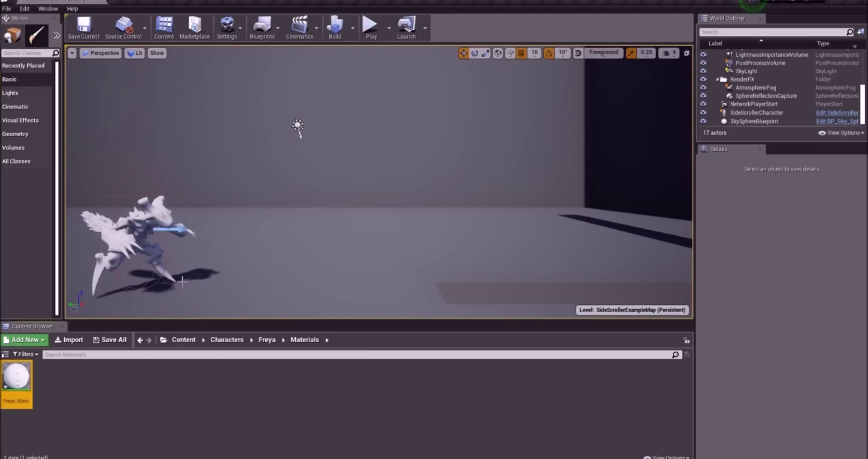
- Play the level again, run and jump the character one way, turn it back, and stop playing
{"action": "left_click", "coordinate": [370, 26]}
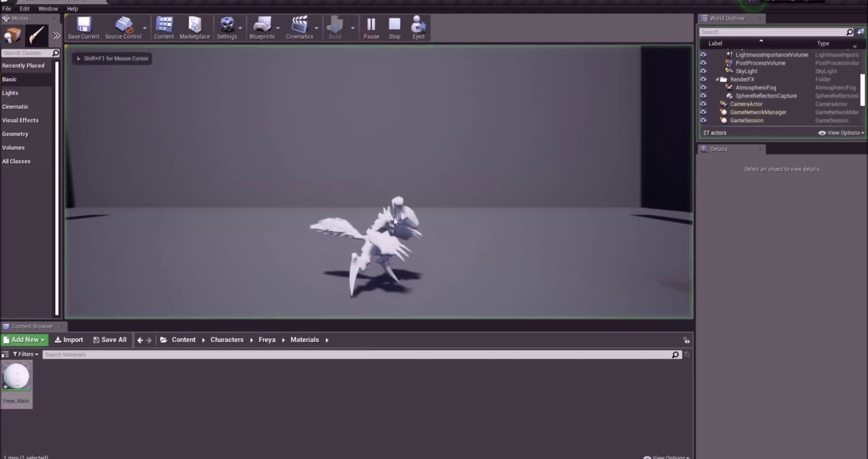
{"action": "key", "text": "d"}
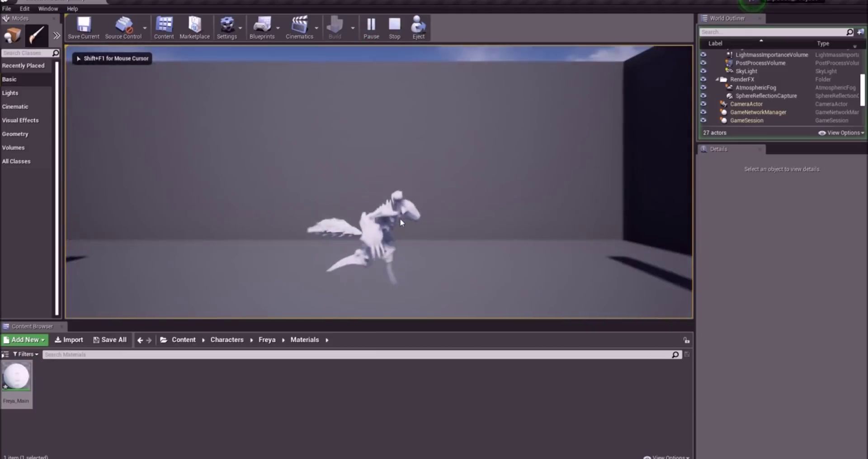
{"action": "key", "text": "a"}
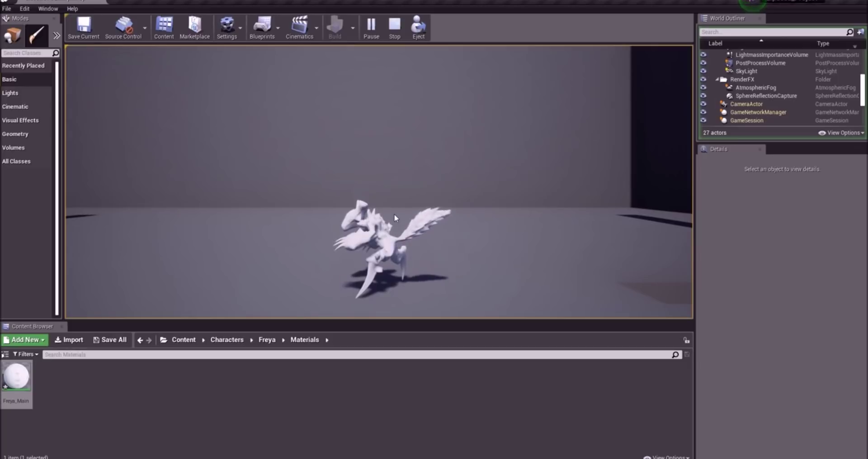
{"action": "key", "text": "Escape"}
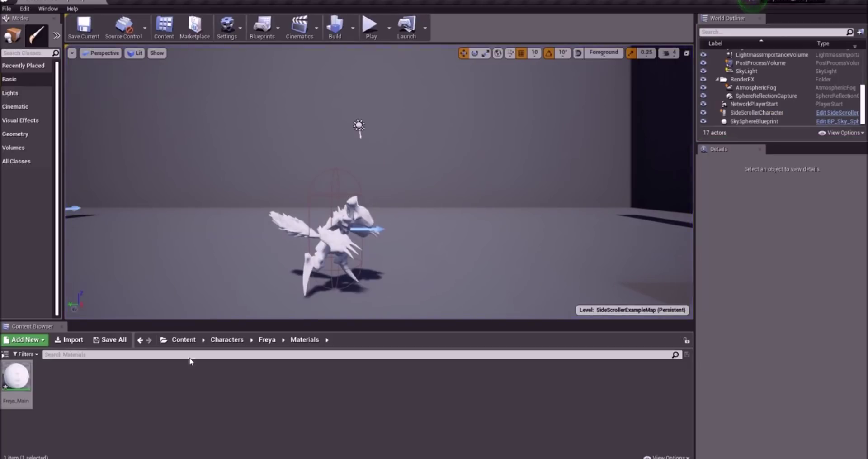
- Open the SideScrollerCharacter blueprint and move its SideViewCamera lower and farther back from the character
{"action": "left_click", "coordinate": [829, 113]}
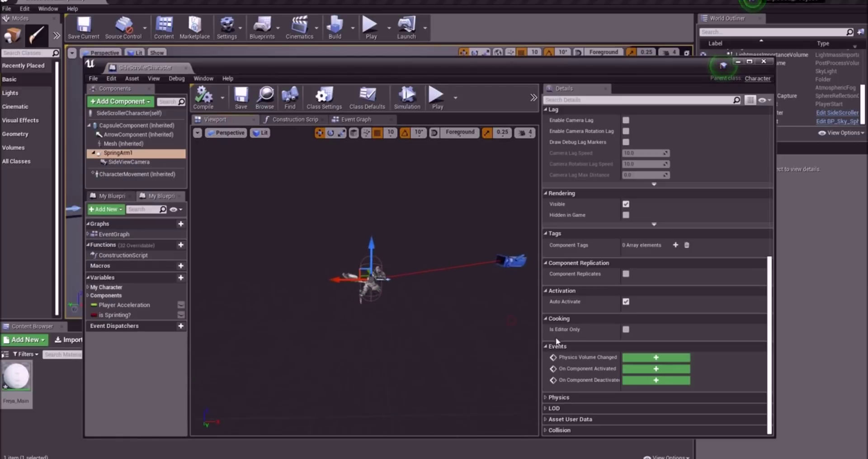
{"action": "left_click", "coordinate": [515, 258]}
{"action": "left_click_drag", "start_coordinate": [512, 303], "coordinate": [371, 300], "text": "alt"}
{"action": "left_click_drag", "start_coordinate": [446, 279], "coordinate": [538, 259]}
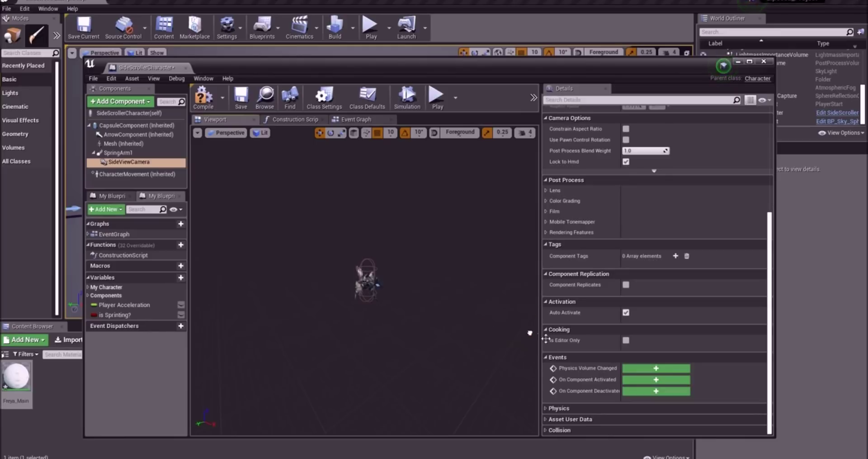
{"action": "middle_click_drag", "start_coordinate": [443, 294], "coordinate": [406, 254]}
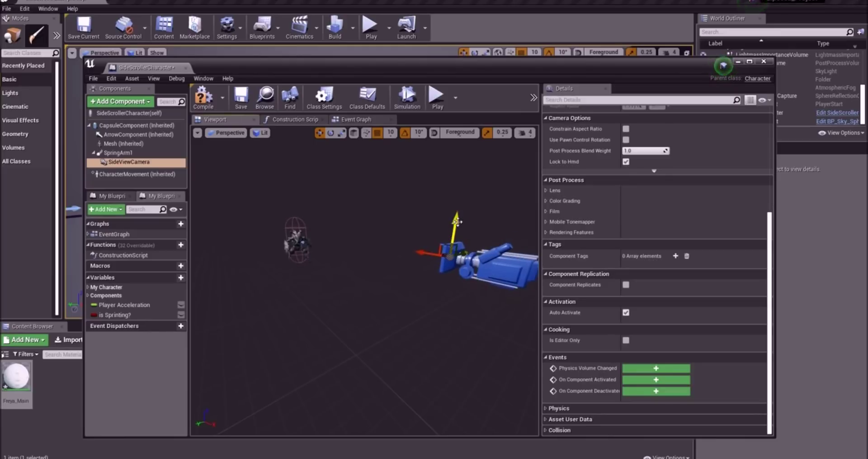
{"action": "left_click_drag", "start_coordinate": [455, 221], "coordinate": [447, 256]}
{"action": "right_click_drag", "start_coordinate": [420, 277], "coordinate": [434, 284]}
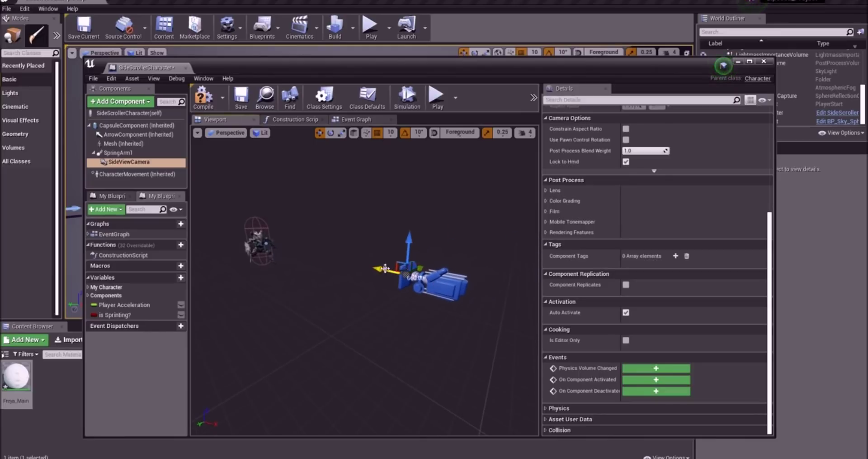
{"action": "left_click_drag", "start_coordinate": [385, 269], "coordinate": [476, 289]}
{"action": "right_click_drag", "start_coordinate": [407, 260], "coordinate": [372, 221]}
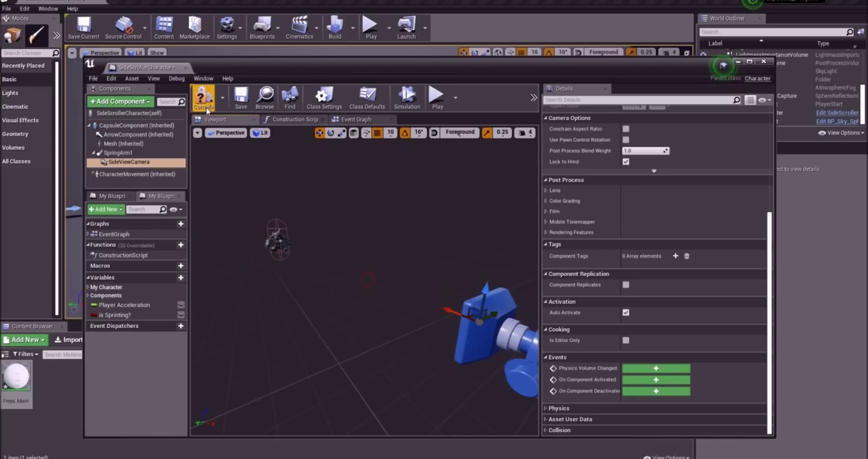
- Compile and save the character blueprint, and playtest running in both directions with the new camera framing
{"action": "left_click", "coordinate": [203, 101]}
{"action": "left_click", "coordinate": [241, 99]}
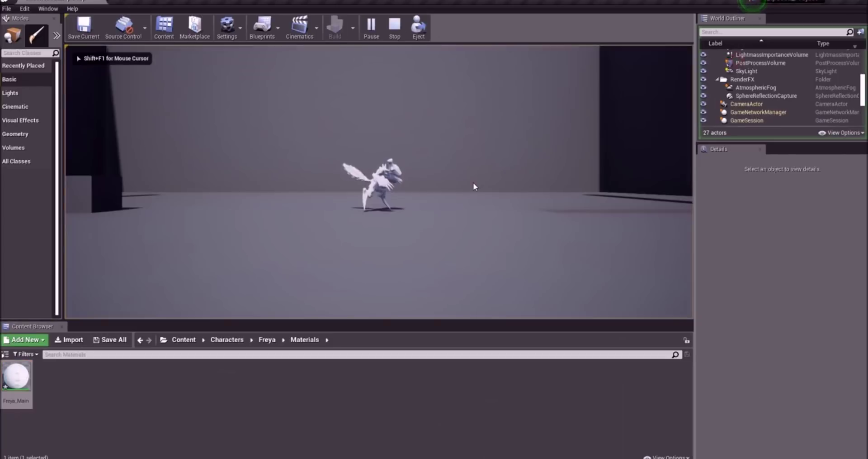
{"action": "key", "text": "a"}
{"action": "key", "text": "d"}
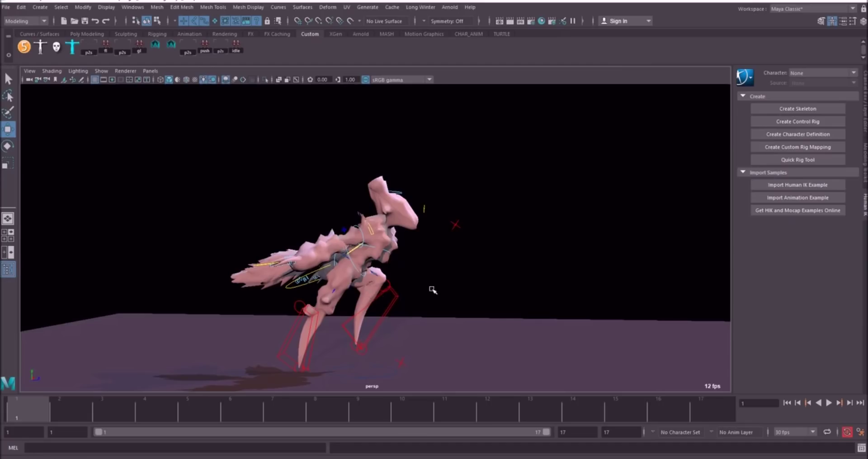
- Switch to Maya and examine the character rig's pose at frame 1 from the side and the front
{"action": "left_click_drag", "start_coordinate": [430, 288], "coordinate": [402, 273], "text": "alt"}
{"action": "left_click_drag", "start_coordinate": [421, 315], "coordinate": [218, 333], "text": "alt"}
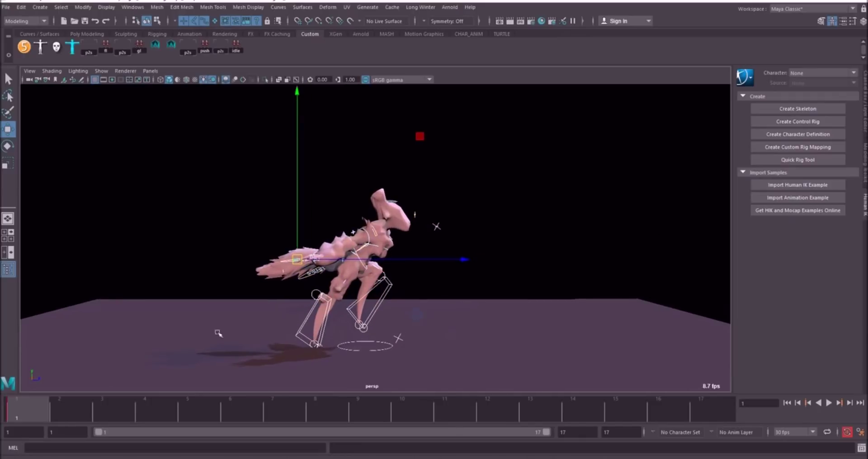
{"action": "left_click_drag", "start_coordinate": [74, 406], "coordinate": [27, 408]}
{"action": "left_click_drag", "start_coordinate": [458, 302], "coordinate": [407, 305], "text": "alt"}
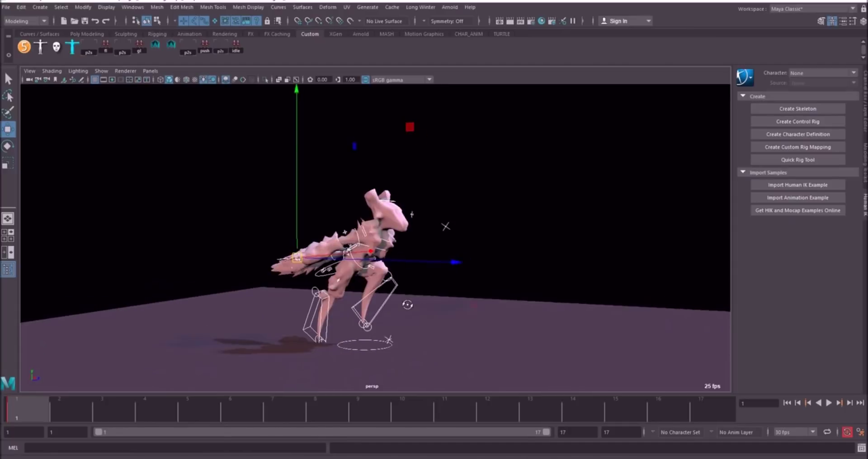
{"action": "left_click_drag", "start_coordinate": [491, 308], "coordinate": [439, 300], "text": "alt"}
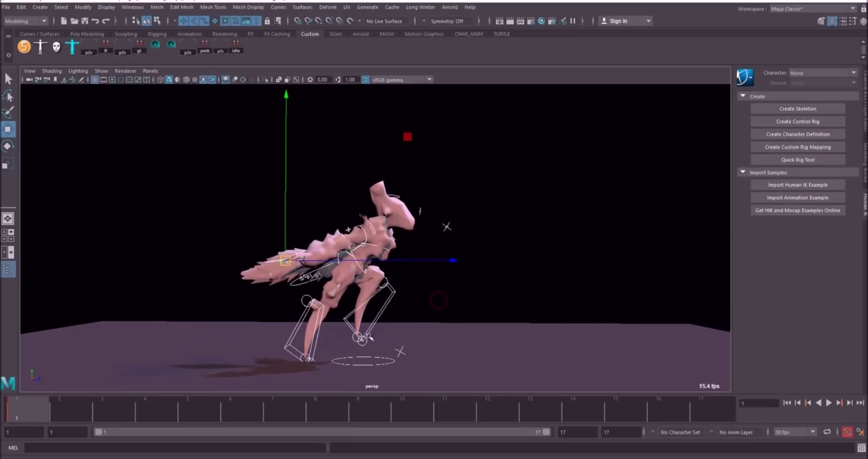
{"action": "left_click_drag", "start_coordinate": [538, 247], "coordinate": [457, 248], "text": "alt"}
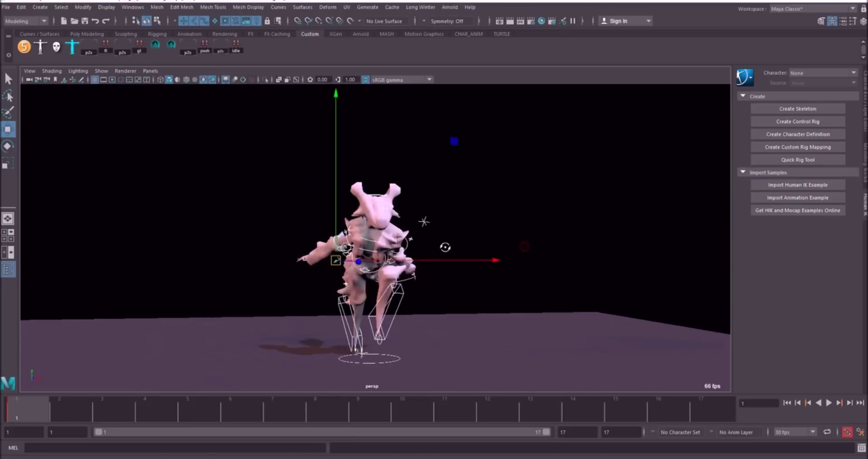
{"action": "mouse_move", "coordinate": [515, 246]}
{"action": "left_mouse_down", "text": "alt"}
{"action": "mouse_move", "coordinate": [586, 262]}
{"action": "mouse_move", "coordinate": [496, 239]}
{"action": "mouse_move", "coordinate": [557, 251]}
{"action": "mouse_move", "coordinate": [465, 248]}
{"action": "mouse_move", "coordinate": [531, 243]}
{"action": "mouse_move", "coordinate": [502, 246]}
{"action": "left_mouse_up", "text": "alt"}
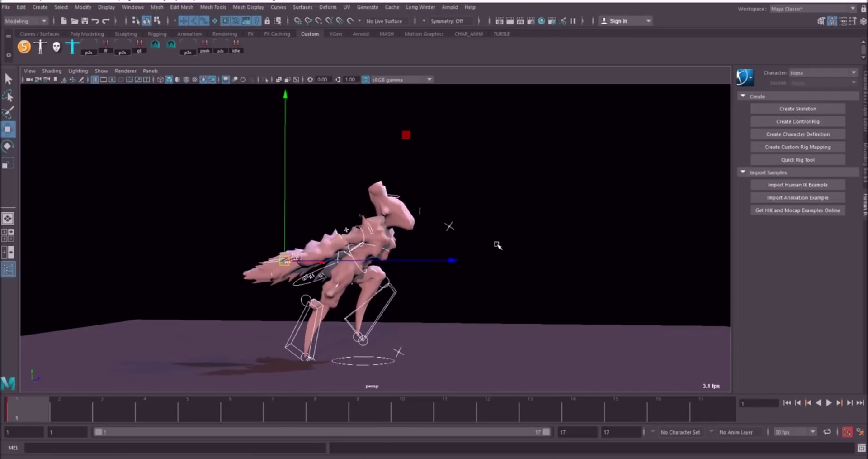
{"action": "left_click_drag", "start_coordinate": [542, 229], "coordinate": [491, 237], "text": "alt"}
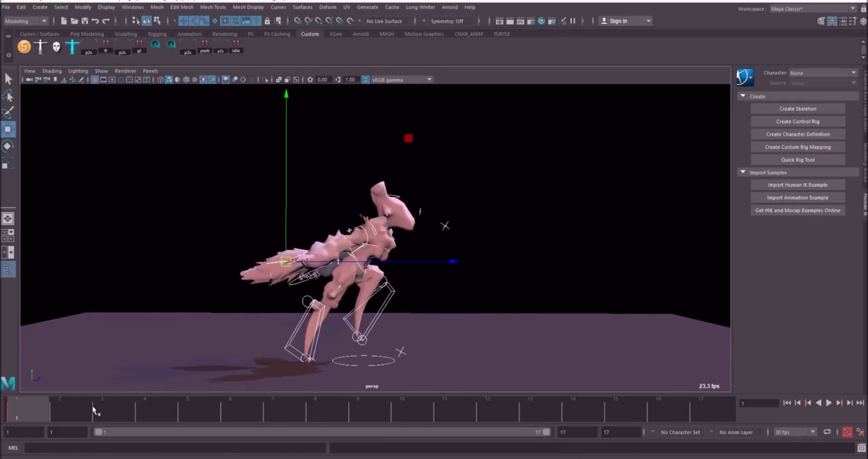
{"action": "left_click_drag", "start_coordinate": [378, 293], "coordinate": [336, 280], "text": "alt"}
{"action": "left_click_drag", "start_coordinate": [392, 275], "coordinate": [407, 289], "text": "alt"}
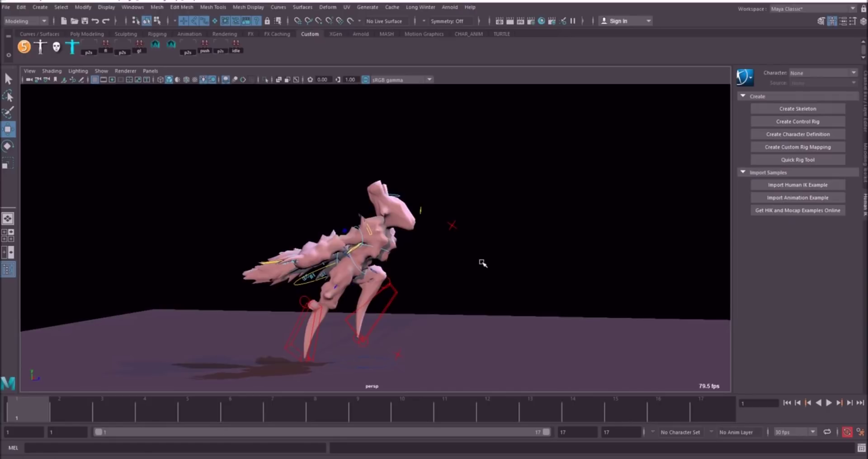
- Tilt the rig's body from the root control and adjust the angle of the head
{"action": "left_click_drag", "start_coordinate": [395, 256], "coordinate": [377, 280], "text": "alt"}
{"action": "scroll", "coordinate": [448, 284], "scroll_direction": "up", "scroll_amount": 3}
{"action": "left_click_drag", "start_coordinate": [432, 292], "coordinate": [395, 238], "text": "alt"}
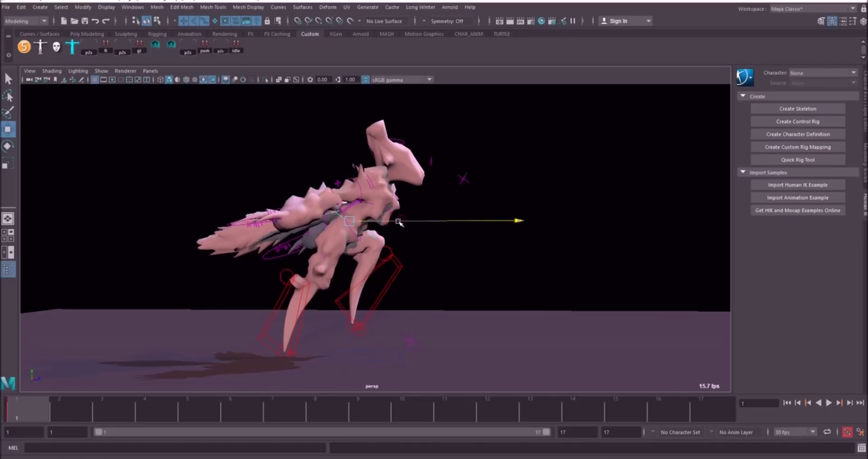
{"action": "key", "text": "e"}
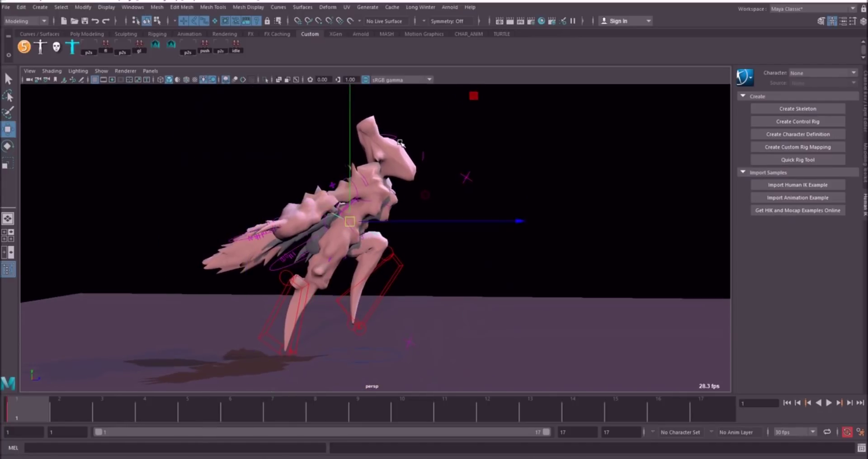
{"action": "key", "text": "e"}
{"action": "key", "text": "w"}
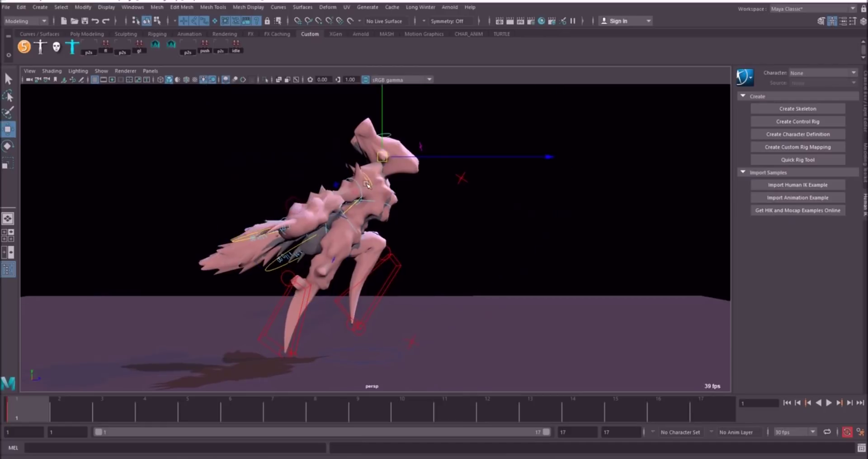
- Rotate and reposition the shoulder and arm controls, checking the pose from behind the character
{"action": "key", "text": "e"}
{"action": "left_click_drag", "start_coordinate": [310, 192], "coordinate": [389, 236], "text": "alt"}
{"action": "key", "text": "w"}
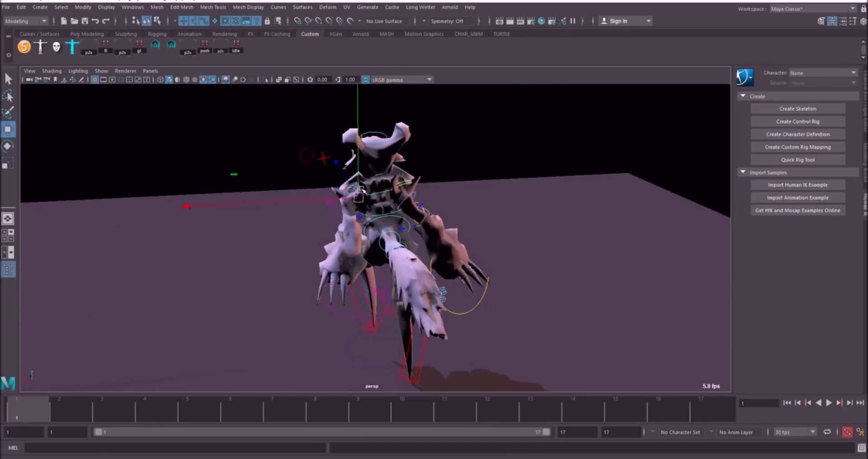
{"action": "key", "text": "e"}
{"action": "left_click_drag", "start_coordinate": [363, 190], "coordinate": [316, 260], "text": "alt"}
{"action": "key", "text": "w"}
{"action": "key", "text": "e"}
{"action": "key", "text": "w"}
{"action": "key", "text": "e"}
{"action": "key", "text": "w"}
- Show the Channel Box and adjust the rig's root, leg, chest and head controls toward a more upright, leaning pose
{"action": "left_click", "coordinate": [291, 334]}
{"action": "left_click", "coordinate": [865, 101]}
{"action": "left_click", "coordinate": [352, 204]}
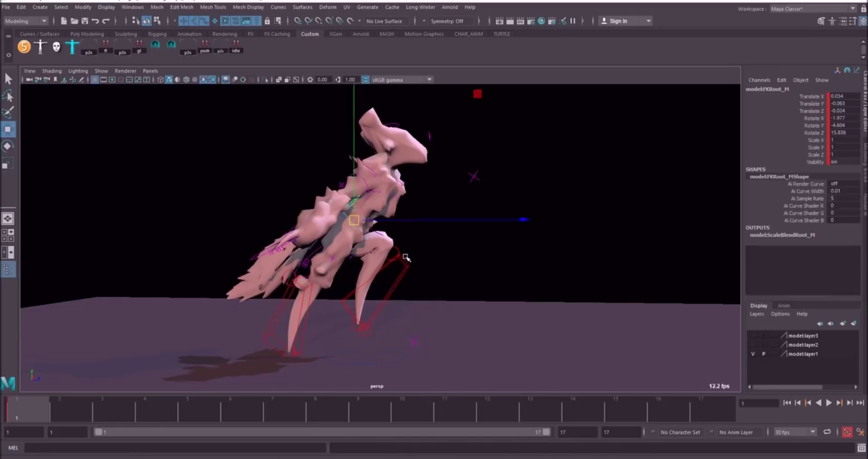
{"action": "left_click", "coordinate": [406, 257]}
{"action": "left_click", "coordinate": [292, 337]}
{"action": "key", "text": "e"}
{"action": "left_click", "coordinate": [372, 192]}
{"action": "left_click", "coordinate": [398, 125]}
{"action": "key", "text": "w"}
- Refine the shoulder, arm and knee controls of the leaning pose from several angles
{"action": "left_click_drag", "start_coordinate": [471, 180], "coordinate": [332, 139], "text": "alt"}
{"action": "left_click", "coordinate": [347, 174]}
{"action": "left_click_drag", "start_coordinate": [347, 174], "coordinate": [313, 272], "text": "alt"}
{"action": "key", "text": "e"}
{"action": "key", "text": "w"}
{"action": "left_click", "coordinate": [398, 176]}
{"action": "left_click", "coordinate": [409, 254]}
{"action": "key", "text": "e"}
{"action": "key", "text": "w"}
- Select all of the rig's controls and check the full-body pose at frame 1
{"action": "left_click_drag", "start_coordinate": [217, 97], "coordinate": [521, 362]}
{"action": "left_click_drag", "start_coordinate": [314, 272], "coordinate": [479, 191], "text": "alt"}
{"action": "left_click_drag", "start_coordinate": [421, 202], "coordinate": [402, 201], "text": "alt"}
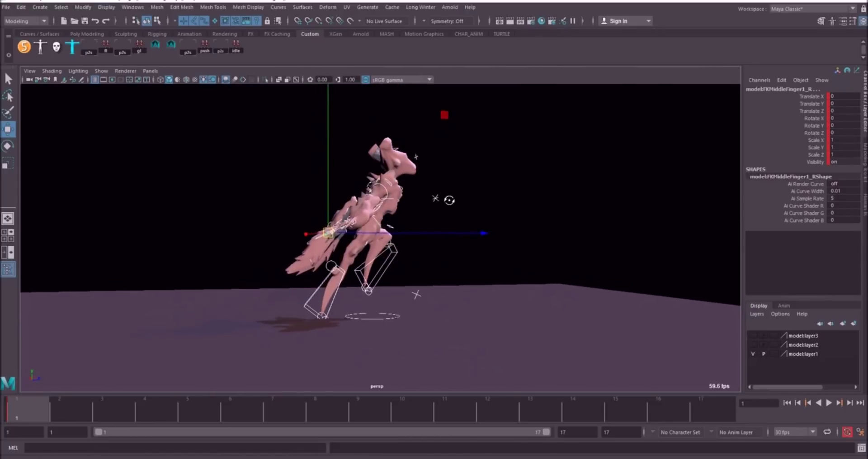
{"action": "left_click_drag", "start_coordinate": [457, 253], "coordinate": [473, 266], "text": "alt"}
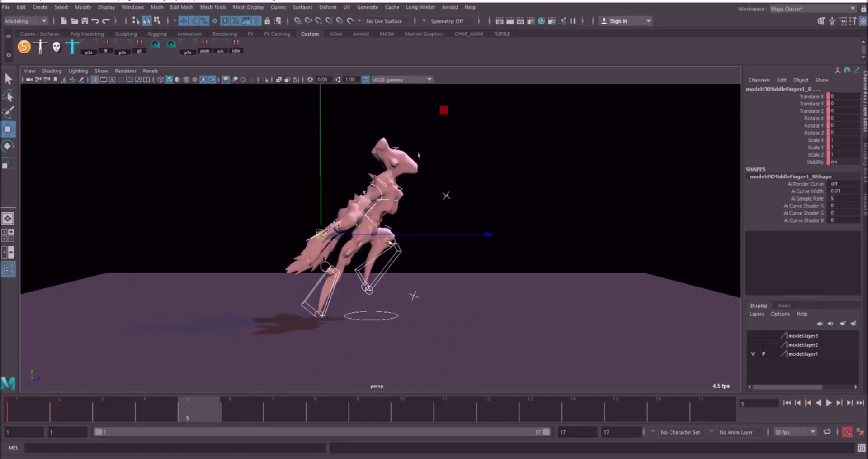
- Review the character in a wider side view at frames 5, 4 and 1, leaving empty space ahead of it
{"action": "left_click_drag", "start_coordinate": [443, 189], "coordinate": [384, 225], "text": "alt"}
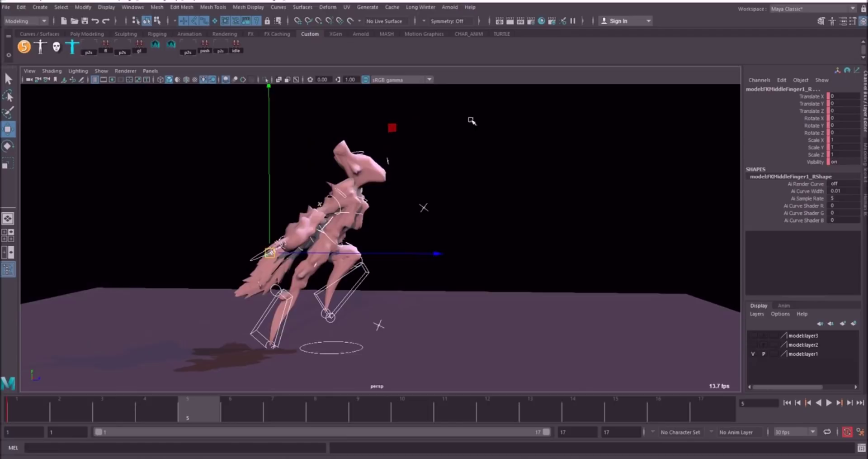
{"action": "right_click_drag", "start_coordinate": [458, 122], "coordinate": [388, 171], "text": "alt"}
{"action": "middle_click_drag", "start_coordinate": [389, 171], "coordinate": [346, 221], "text": "alt"}
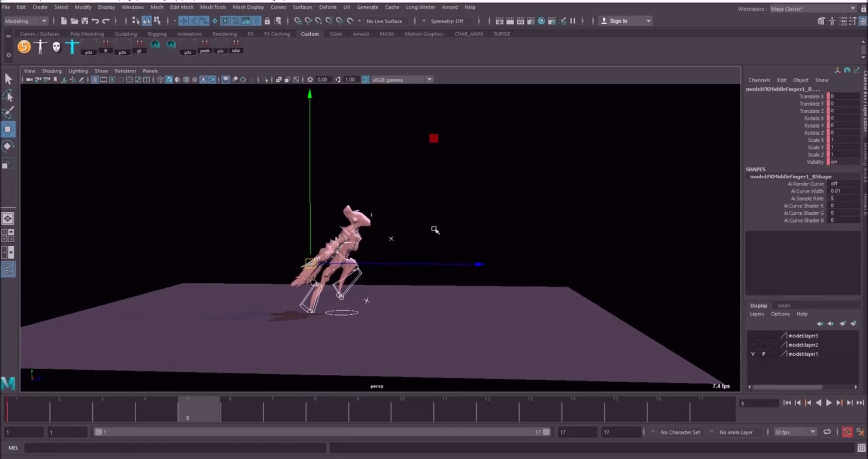
{"action": "right_click_drag", "start_coordinate": [434, 228], "coordinate": [452, 236], "text": "alt"}
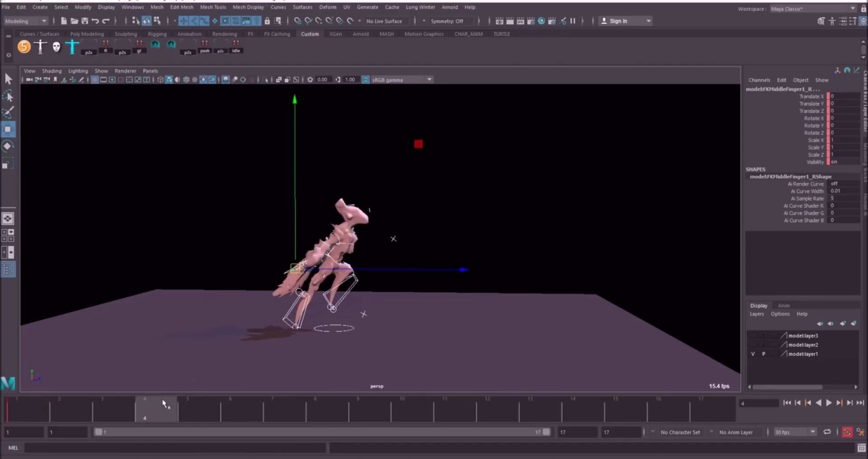
{"action": "middle_click_drag", "start_coordinate": [436, 231], "coordinate": [368, 236], "text": "alt"}
{"action": "left_click_drag", "start_coordinate": [369, 235], "coordinate": [391, 235], "text": "alt"}
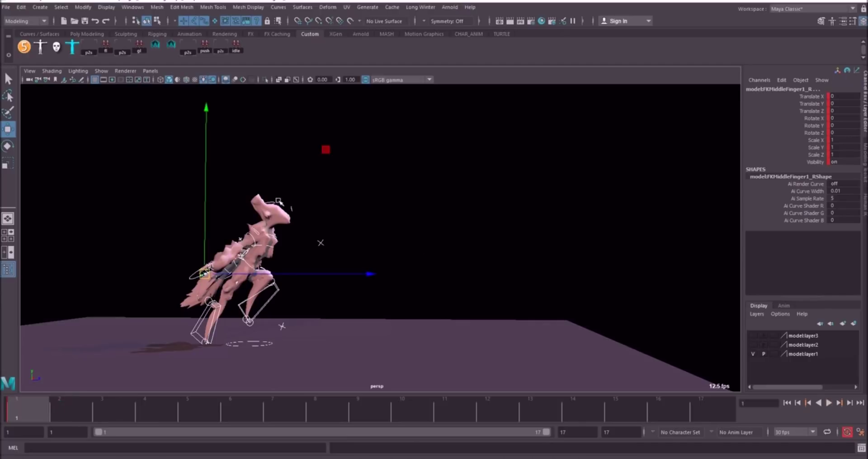
{"action": "middle_click_drag", "start_coordinate": [350, 181], "coordinate": [315, 194], "text": "alt"}
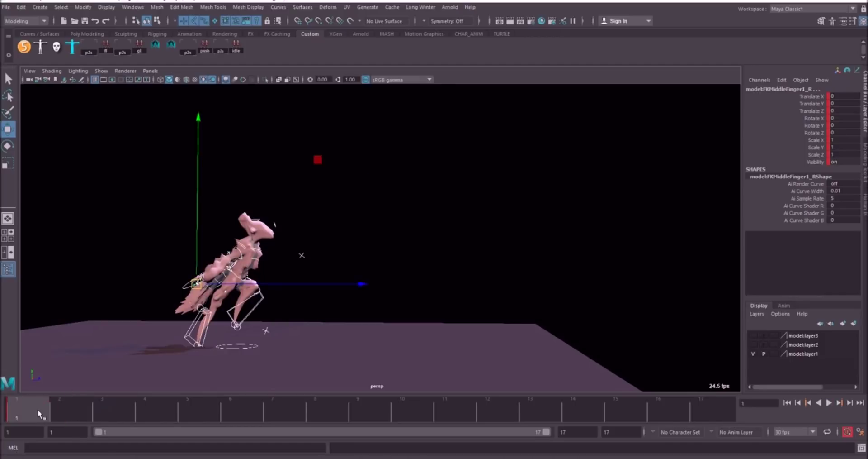
- Raise the character and move it forward at frame 6, then key all of the rig's controls
{"action": "left_click_drag", "start_coordinate": [152, 409], "coordinate": [169, 407]}
{"action": "right_click_drag", "start_coordinate": [215, 319], "coordinate": [287, 297], "text": "alt"}
{"action": "left_click", "coordinate": [325, 198]}
{"action": "left_click_drag", "start_coordinate": [247, 261], "coordinate": [265, 267], "text": "alt"}
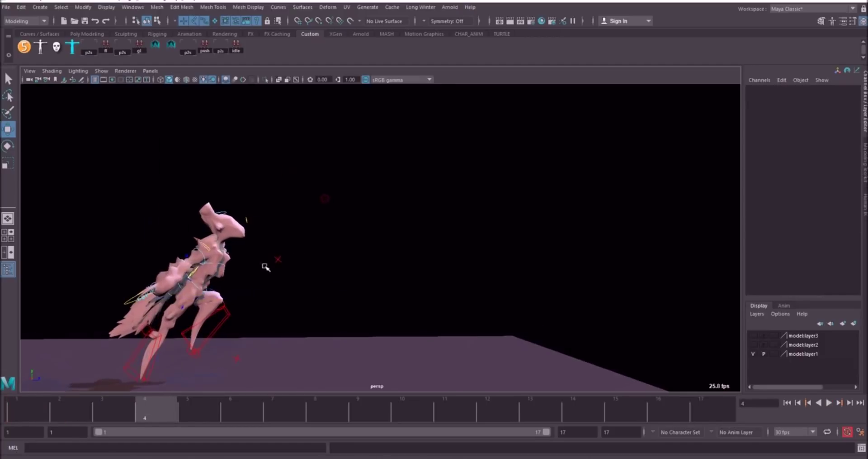
{"action": "left_click", "coordinate": [223, 311]}
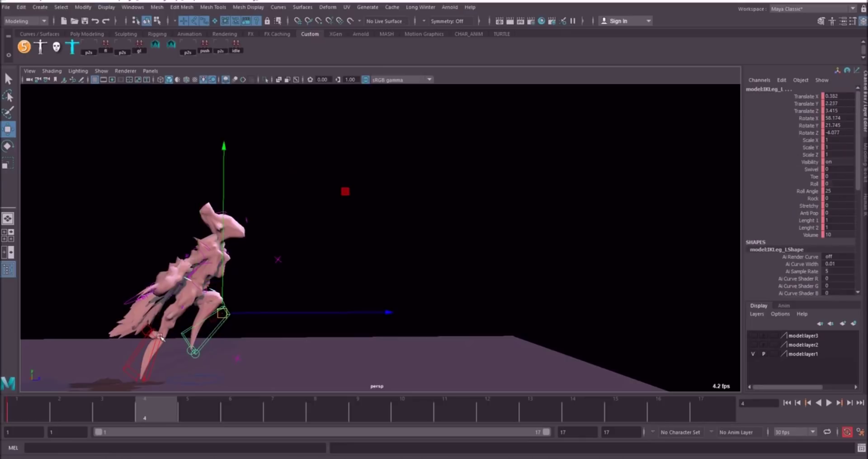
{"action": "left_click", "coordinate": [241, 407]}
{"action": "left_click_drag", "start_coordinate": [155, 170], "coordinate": [155, 81]}
{"action": "left_click_drag", "start_coordinate": [321, 245], "coordinate": [397, 244]}
{"action": "key", "text": "s"}
{"action": "left_click_drag", "start_coordinate": [434, 108], "coordinate": [254, 313]}
{"action": "key", "text": "s"}
- Set the translation and rotation channels of two selected upper-body controls to 0 at frame 6
{"action": "left_click", "coordinate": [303, 289]}
{"action": "left_click", "coordinate": [295, 248]}
{"action": "right_click_drag", "start_coordinate": [306, 253], "coordinate": [354, 226], "text": "alt"}
{"action": "left_click_drag", "start_coordinate": [354, 227], "coordinate": [294, 226], "text": "alt"}
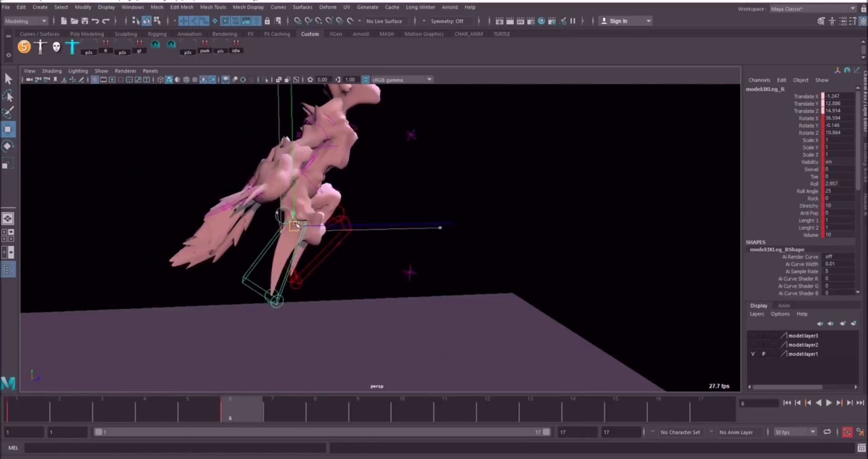
{"action": "left_click", "coordinate": [296, 179]}
{"action": "left_click", "coordinate": [333, 143], "text": "shift"}
{"action": "left_click", "coordinate": [845, 132]}
{"action": "left_click_drag", "start_coordinate": [846, 131], "coordinate": [846, 96]}
{"action": "type", "text": "0"}
{"action": "key", "text": "Return"}
- Rotate and reposition the upper-body and arm controls for the airborne pose at frame 6
{"action": "key", "text": "e"}
{"action": "left_click_drag", "start_coordinate": [388, 176], "coordinate": [296, 178]}
{"action": "left_click", "coordinate": [237, 164]}
{"action": "left_click", "coordinate": [297, 179]}
{"action": "left_click_drag", "start_coordinate": [407, 199], "coordinate": [355, 207], "text": "alt"}
{"action": "key", "text": "w"}
{"action": "left_click", "coordinate": [275, 217]}
{"action": "left_click_drag", "start_coordinate": [435, 163], "coordinate": [407, 176], "text": "alt"}
{"action": "left_click", "coordinate": [397, 175]}
- Move and rotate the leg and lower-body controls into an airborne pose at frame 6, checking from several angles
{"action": "left_click_drag", "start_coordinate": [280, 254], "coordinate": [398, 226], "text": "alt"}
{"action": "left_click", "coordinate": [298, 299]}
{"action": "left_click_drag", "start_coordinate": [311, 272], "coordinate": [391, 190]}
{"action": "key", "text": "e"}
{"action": "key", "text": "w"}
{"action": "left_click", "coordinate": [380, 188]}
{"action": "left_click_drag", "start_coordinate": [475, 190], "coordinate": [326, 189], "text": "alt"}
{"action": "left_click", "coordinate": [355, 222]}
{"action": "key", "text": "e"}
{"action": "left_click_drag", "start_coordinate": [355, 221], "coordinate": [385, 208], "text": "alt"}
{"action": "left_click", "coordinate": [317, 219]}
{"action": "left_click", "coordinate": [362, 308]}
{"action": "key", "text": "w"}
- Refine the limb controls of the airborne pose and key them at frame 6
{"action": "left_click_drag", "start_coordinate": [335, 181], "coordinate": [506, 299], "text": "alt"}
{"action": "left_click", "coordinate": [402, 173]}
{"action": "key", "text": "e"}
{"action": "left_click", "coordinate": [445, 245]}
{"action": "key", "text": "w"}
{"action": "key", "text": "e"}
{"action": "key", "text": "w"}
{"action": "key", "text": "s"}
- Select all of the rig's controls, key the full pose at frame 6 and scrub back toward frame 3
{"action": "left_click_drag", "start_coordinate": [240, 409], "coordinate": [225, 409]}
{"action": "left_click", "coordinate": [365, 266]}
{"action": "left_click_drag", "start_coordinate": [389, 253], "coordinate": [353, 266], "text": "alt"}
{"action": "left_click_drag", "start_coordinate": [254, 149], "coordinate": [498, 353]}
{"action": "key", "text": "s"}
{"action": "left_click_drag", "start_coordinate": [233, 414], "coordinate": [131, 419]}
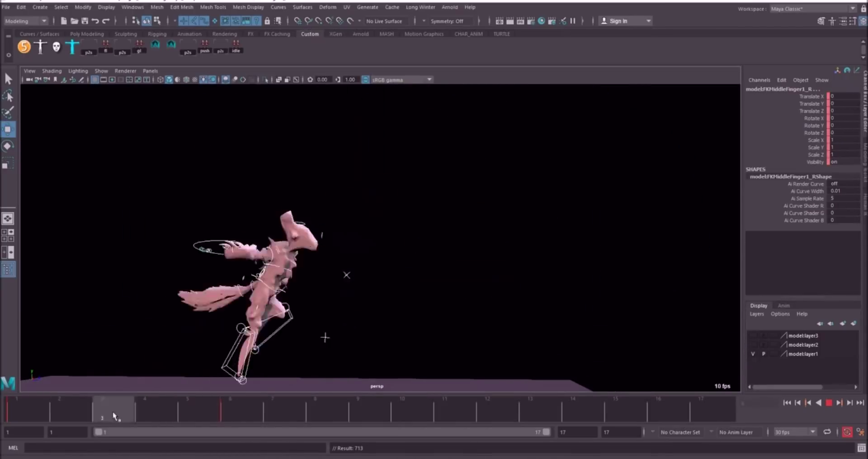
- Adjust the left shoulder and right arm controls of the frame 6 pose from front and side views
{"action": "left_click_drag", "start_coordinate": [117, 410], "coordinate": [242, 409]}
{"action": "left_click_drag", "start_coordinate": [317, 181], "coordinate": [444, 170], "text": "alt"}
{"action": "left_click", "coordinate": [405, 196]}
{"action": "key", "text": "e"}
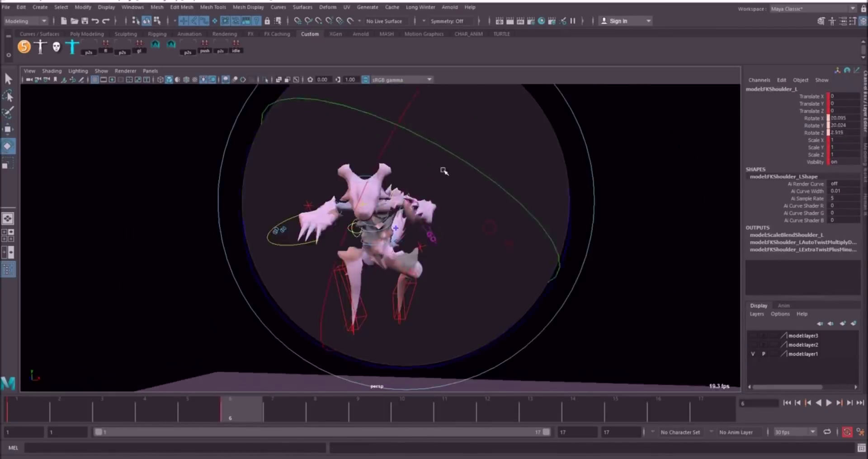
{"action": "left_click", "coordinate": [340, 219]}
{"action": "left_click", "coordinate": [317, 226]}
{"action": "left_click_drag", "start_coordinate": [253, 153], "coordinate": [361, 149], "text": "alt"}
{"action": "key", "text": "w"}
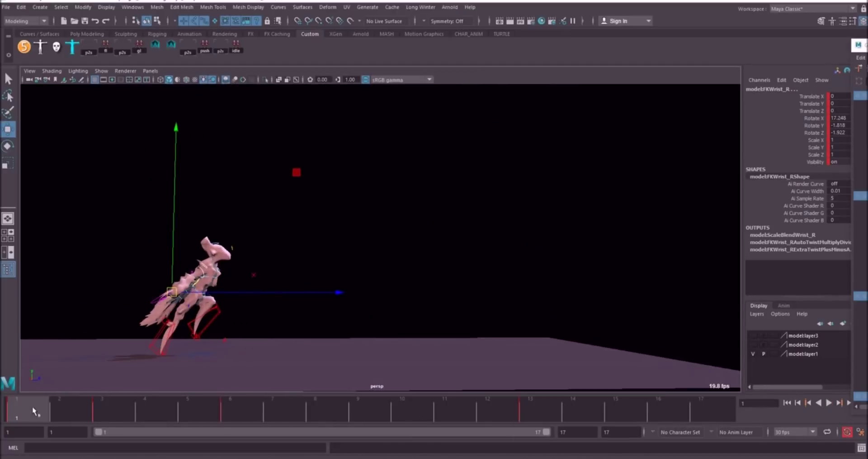
- Examine the takeoff and mid-air poses at frames 3, 6, 7 and 11 from several angles
{"action": "left_click_drag", "start_coordinate": [34, 411], "coordinate": [117, 410]}
{"action": "left_click_drag", "start_coordinate": [258, 411], "coordinate": [232, 410]}
{"action": "left_click_drag", "start_coordinate": [444, 410], "coordinate": [266, 408]}
{"action": "right_click_drag", "start_coordinate": [343, 348], "coordinate": [443, 346], "text": "alt"}
{"action": "left_click_drag", "start_coordinate": [444, 346], "coordinate": [454, 348], "text": "alt"}
{"action": "left_click_drag", "start_coordinate": [331, 338], "coordinate": [318, 214], "text": "alt"}
{"action": "left_click_drag", "start_coordinate": [392, 232], "coordinate": [368, 243], "text": "alt"}
{"action": "left_click_drag", "start_coordinate": [290, 417], "coordinate": [259, 405]}
{"action": "left_click_drag", "start_coordinate": [265, 362], "coordinate": [452, 266], "text": "alt"}
{"action": "right_click_drag", "start_coordinate": [452, 265], "coordinate": [334, 292], "text": "alt"}
- Play the jump from frame 1 and scrub through its takeoff up to frame 7
{"action": "left_click", "coordinate": [9, 411]}
{"action": "key", "text": "alt+v"}
{"action": "left_click_drag", "start_coordinate": [2, 410], "coordinate": [270, 414]}
{"action": "left_click_drag", "start_coordinate": [2, 414], "coordinate": [285, 412]}
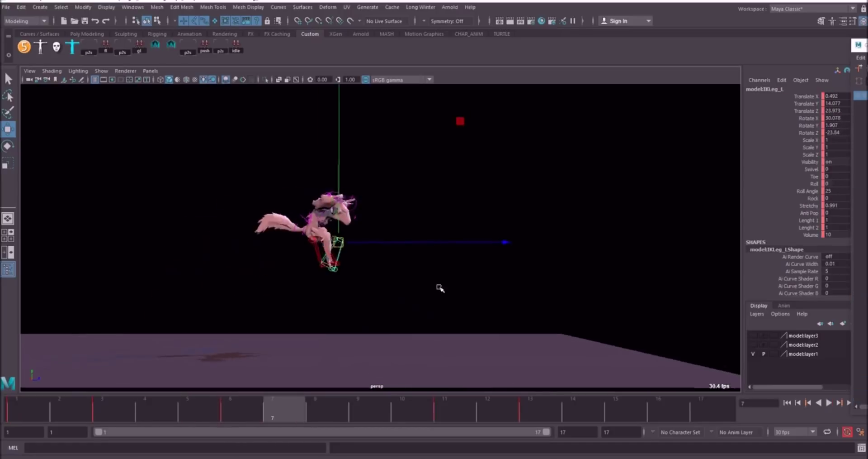
- Review the descent and landing from frame 8 to frame 15 by scrubbing and playing back
{"action": "left_click_drag", "start_coordinate": [438, 289], "coordinate": [454, 287], "text": "alt"}
{"action": "left_click", "coordinate": [318, 409]}
{"action": "left_click_drag", "start_coordinate": [318, 408], "coordinate": [538, 409]}
{"action": "left_click_drag", "start_coordinate": [512, 413], "coordinate": [544, 409]}
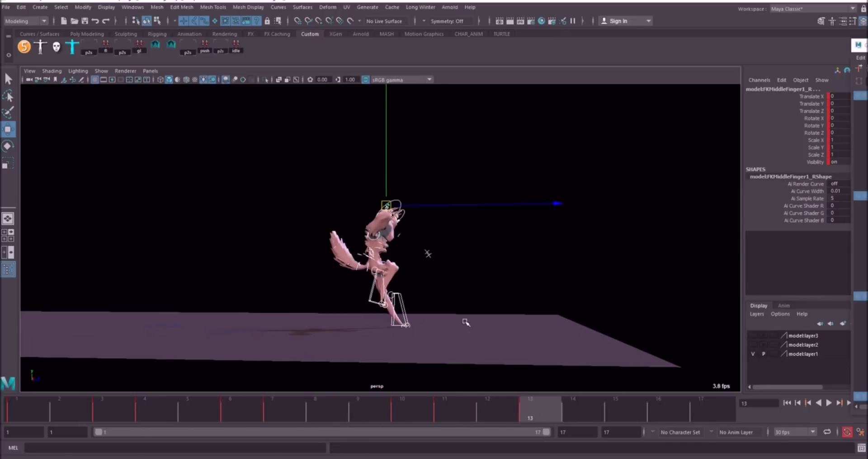
{"action": "scroll", "coordinate": [465, 320], "scroll_direction": "up", "scroll_amount": 3}
{"action": "left_click_drag", "start_coordinate": [615, 409], "coordinate": [536, 416]}
{"action": "key", "text": "alt+v"}
{"action": "left_click_drag", "start_coordinate": [651, 403], "coordinate": [530, 411]}
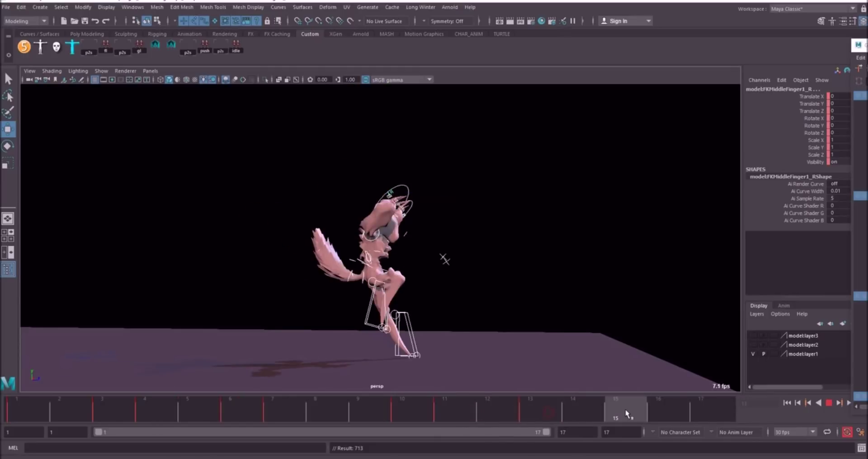
- Select the right leg control and examine its motion between frames 15 and 8 in a wider side view
{"action": "left_click", "coordinate": [386, 296]}
{"action": "mouse_move", "coordinate": [509, 314]}
{"action": "middle_mouse_down", "text": "alt"}
{"action": "mouse_move", "coordinate": [518, 324]}
{"action": "mouse_move", "coordinate": [510, 300]}
{"action": "middle_mouse_up", "text": "alt"}
{"action": "left_click_drag", "start_coordinate": [631, 407], "coordinate": [346, 426]}
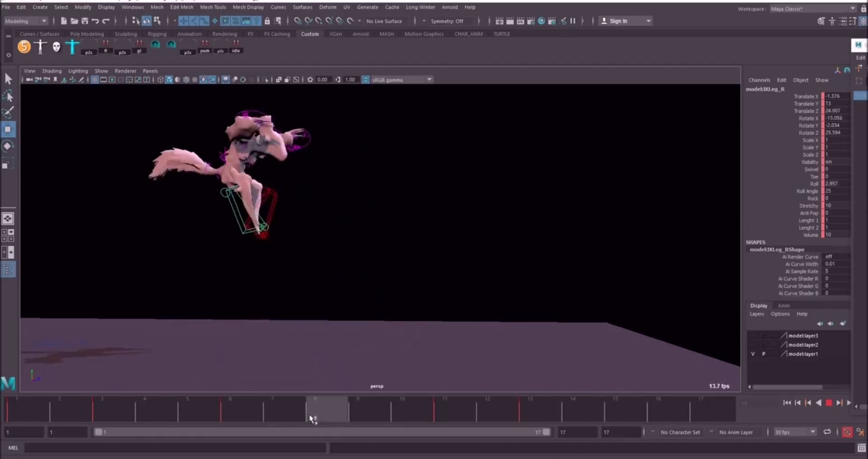
{"action": "left_click_drag", "start_coordinate": [378, 428], "coordinate": [402, 423]}
{"action": "right_click_drag", "start_coordinate": [384, 341], "coordinate": [348, 337], "text": "alt"}
{"action": "left_click_drag", "start_coordinate": [439, 409], "coordinate": [456, 414]}
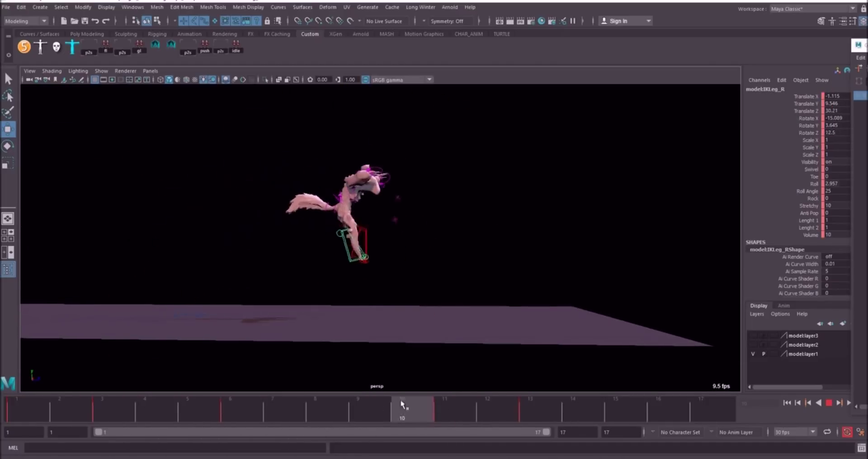
- Play the whole jump and scrub from the first frame to the landing
{"action": "left_click", "coordinate": [138, 415]}
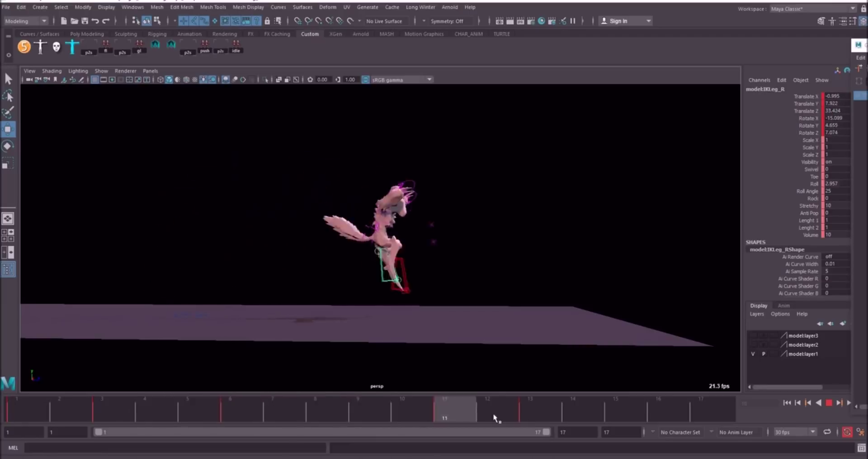
{"action": "key", "text": "alt+v"}
{"action": "left_click_drag", "start_coordinate": [514, 415], "coordinate": [28, 405]}
{"action": "left_click_drag", "start_coordinate": [207, 293], "coordinate": [291, 293], "text": "alt"}
{"action": "left_click_drag", "start_coordinate": [59, 410], "coordinate": [595, 421]}
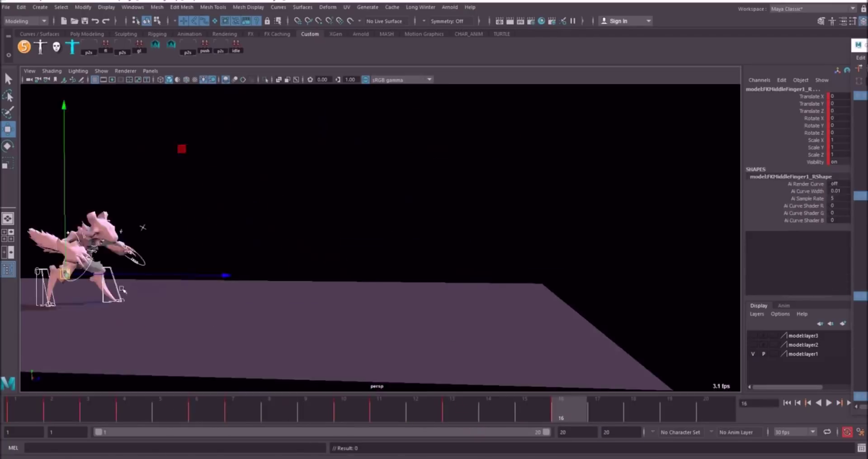
- Refine the mid-air and landing poses from frame 10 onward by moving and rotating the rig's controls
{"action": "left_click_drag", "start_coordinate": [569, 407], "coordinate": [350, 398]}
{"action": "left_click_drag", "start_coordinate": [549, 274], "coordinate": [532, 286]}
{"action": "left_click_drag", "start_coordinate": [316, 244], "coordinate": [557, 314], "text": "alt"}
{"action": "key", "text": "e"}
{"action": "key", "text": "w"}
{"action": "left_click", "coordinate": [606, 409]}
{"action": "left_click", "coordinate": [572, 404]}
{"action": "key", "text": "e"}
{"action": "left_click", "coordinate": [461, 409]}
{"action": "left_click_drag", "start_coordinate": [480, 255], "coordinate": [407, 235], "text": "alt"}
{"action": "key", "text": "w"}
- Adjust the root and limb controls in the second half of the jump and scrub back through the motion
{"action": "left_click", "coordinate": [569, 410]}
{"action": "left_click", "coordinate": [424, 409]}
{"action": "left_click", "coordinate": [373, 279]}
{"action": "left_click", "coordinate": [488, 407]}
{"action": "key", "text": "e"}
{"action": "left_click", "coordinate": [680, 405]}
{"action": "key", "text": "w"}
{"action": "left_click", "coordinate": [536, 408]}
{"action": "left_click_drag", "start_coordinate": [497, 254], "coordinate": [407, 254], "text": "alt"}
{"action": "key", "text": "e"}
{"action": "left_click_drag", "start_coordinate": [476, 267], "coordinate": [552, 242]}
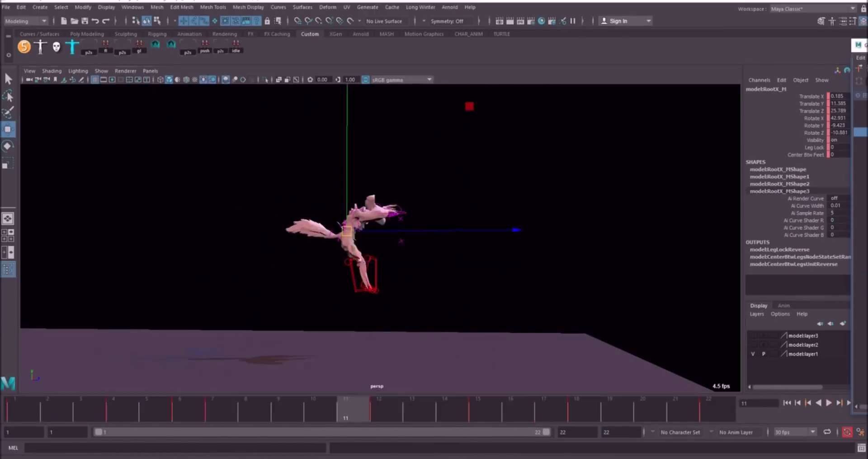
{"action": "left_click", "coordinate": [373, 284]}
{"action": "left_click_drag", "start_coordinate": [649, 421], "coordinate": [180, 409]}
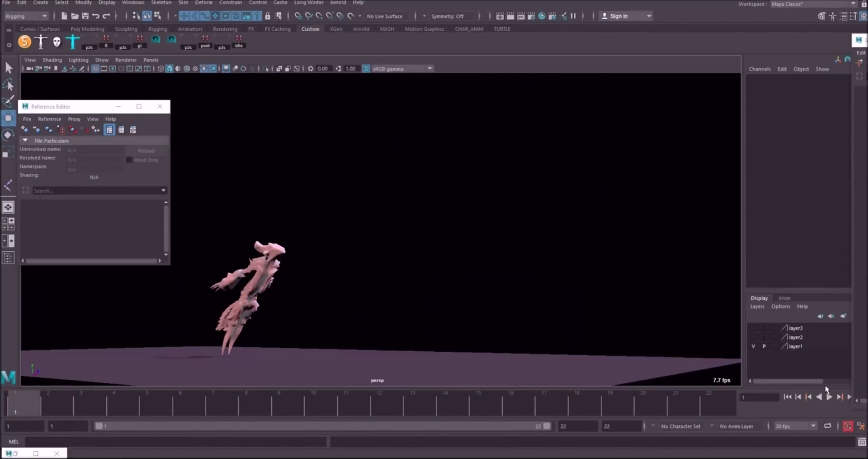
- Play the finished jump from several angles and scrub from frame 1 to frame 10 in side view
{"action": "mouse_move", "coordinate": [499, 288]}
{"action": "left_mouse_down", "text": "alt"}
{"action": "mouse_move", "coordinate": [548, 287]}
{"action": "mouse_move", "coordinate": [485, 288]}
{"action": "mouse_move", "coordinate": [506, 285]}
{"action": "left_mouse_up", "text": "alt"}
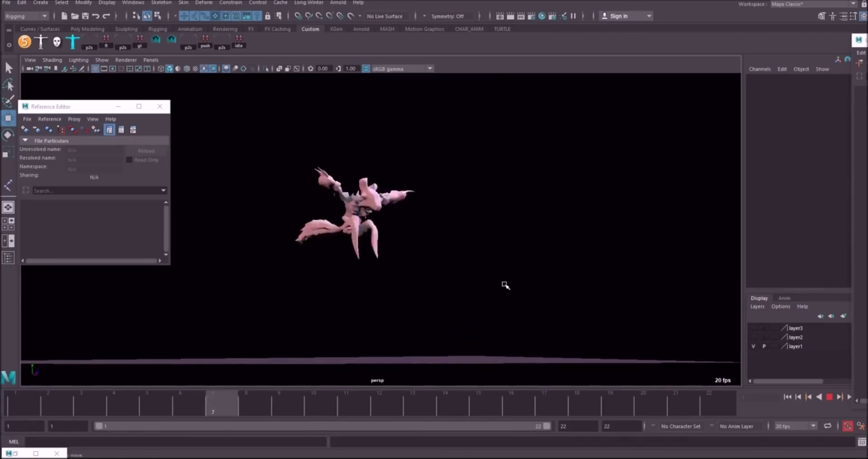
{"action": "left_click_drag", "start_coordinate": [503, 286], "coordinate": [481, 275], "text": "alt"}
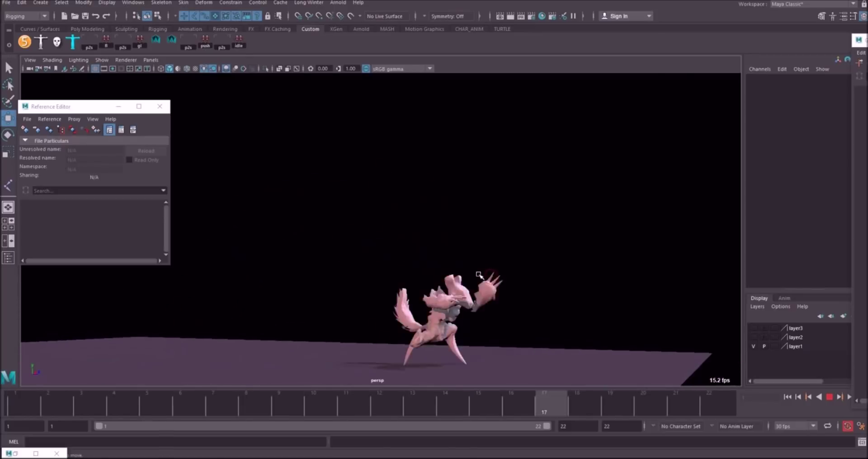
{"action": "key", "text": "alt+v"}
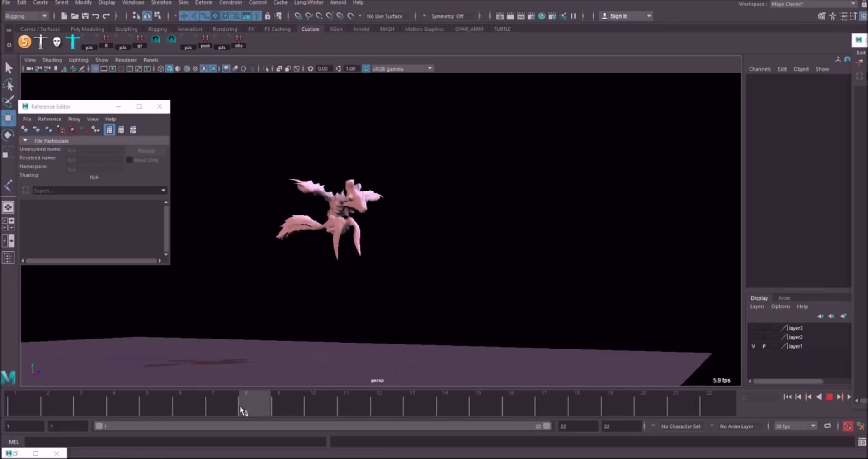
{"action": "left_click_drag", "start_coordinate": [383, 394], "coordinate": [3, 426]}
{"action": "left_click_drag", "start_coordinate": [425, 258], "coordinate": [471, 268], "text": "alt"}
{"action": "right_click_drag", "start_coordinate": [475, 267], "coordinate": [445, 270], "text": "alt"}
{"action": "middle_click_drag", "start_coordinate": [445, 271], "coordinate": [362, 257], "text": "alt"}
{"action": "left_click_drag", "start_coordinate": [80, 412], "coordinate": [320, 396]}
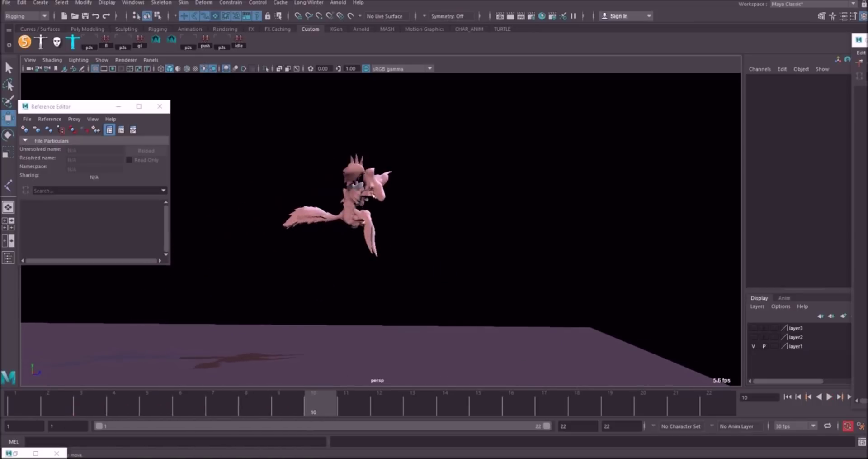
- Replay the jump from the side and scrub through the takeoff to the raised-claws pose at frame 14
{"action": "key", "text": "alt+v"}
{"action": "left_click_drag", "start_coordinate": [584, 408], "coordinate": [609, 408]}
{"action": "left_click_drag", "start_coordinate": [527, 398], "coordinate": [37, 394]}
{"action": "left_click_drag", "start_coordinate": [489, 249], "coordinate": [437, 267], "text": "alt"}
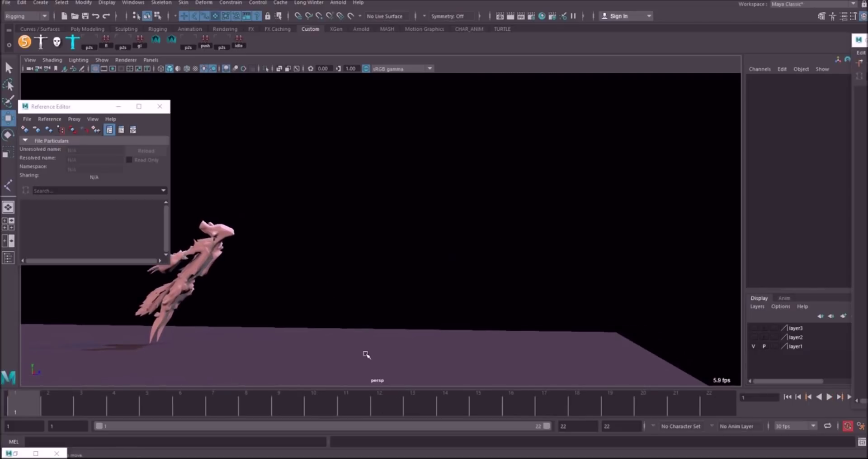
{"action": "key", "text": "alt+v"}
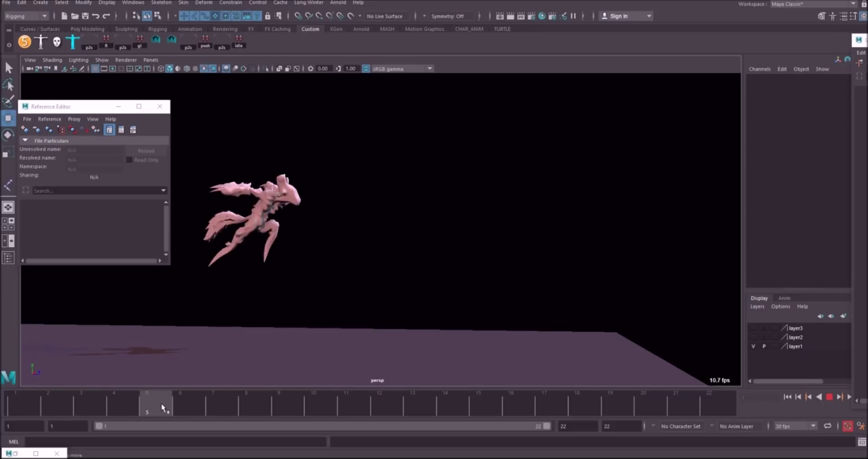
{"action": "left_click_drag", "start_coordinate": [161, 403], "coordinate": [455, 400]}
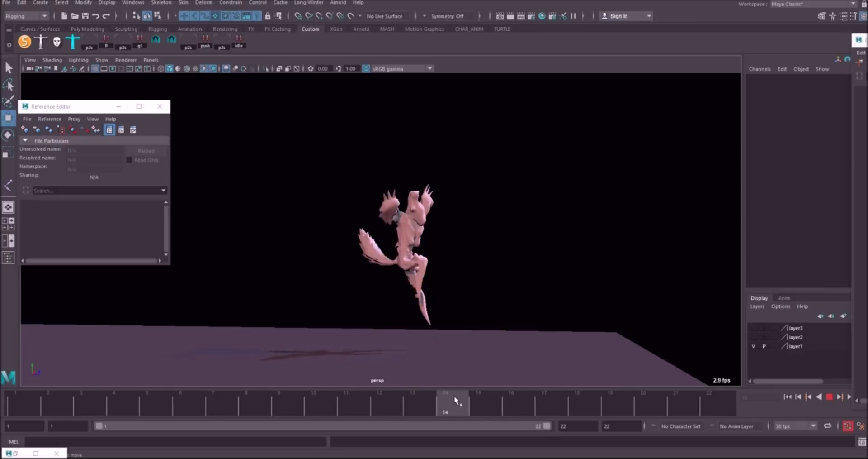
- Examine the raised-claws pose at frame 14 from the front and side, then return to frame 1
{"action": "left_click_drag", "start_coordinate": [452, 290], "coordinate": [488, 234], "text": "alt"}
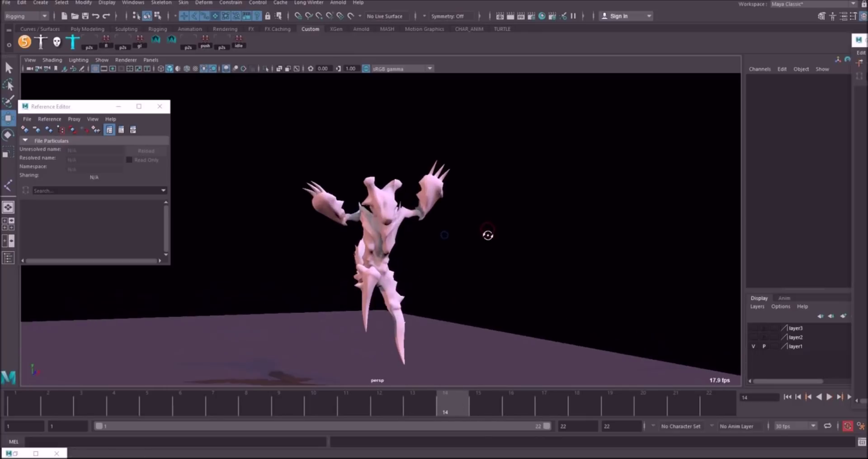
{"action": "left_click_drag", "start_coordinate": [353, 213], "coordinate": [404, 246], "text": "alt"}
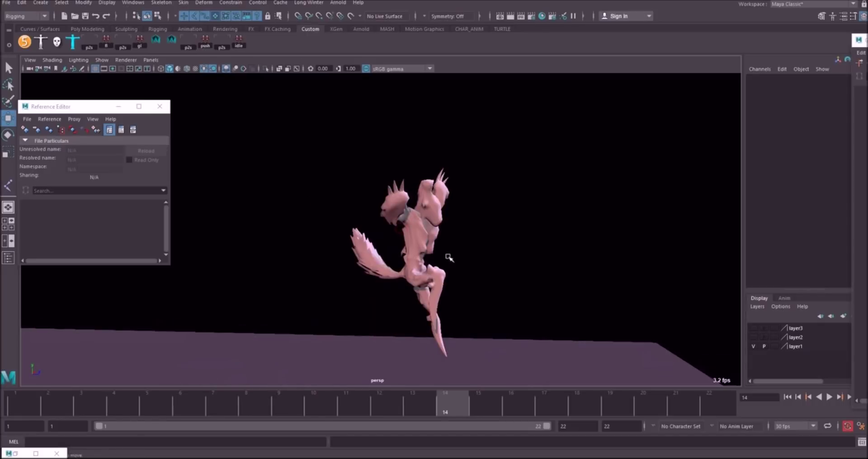
{"action": "left_click_drag", "start_coordinate": [393, 217], "coordinate": [454, 222], "text": "alt"}
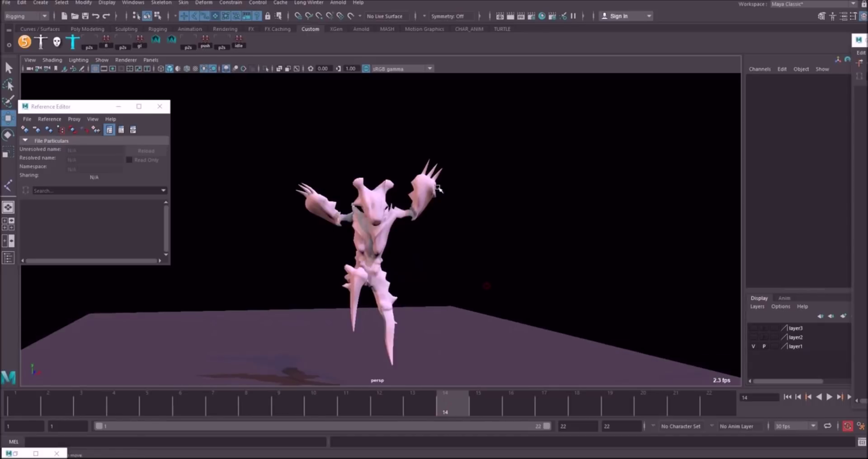
{"action": "mouse_move", "coordinate": [446, 268]}
{"action": "left_mouse_down", "text": "alt"}
{"action": "mouse_move", "coordinate": [496, 261]}
{"action": "mouse_move", "coordinate": [454, 280]}
{"action": "left_mouse_up", "text": "alt"}
{"action": "left_click_drag", "start_coordinate": [403, 191], "coordinate": [486, 280], "text": "alt"}
{"action": "mouse_move", "coordinate": [454, 404]}
{"action": "left_mouse_down"}
{"action": "mouse_move", "coordinate": [684, 402]}
{"action": "mouse_move", "coordinate": [21, 410]}
{"action": "mouse_move", "coordinate": [542, 411]}
{"action": "mouse_move", "coordinate": [689, 395]}
{"action": "mouse_move", "coordinate": [254, 404]}
{"action": "mouse_move", "coordinate": [2, 398]}
{"action": "left_mouse_up"}
- Open the Outliner and select chraracter_root_jnt1, the parent of the Root_M joint hierarchy
{"action": "left_click", "coordinate": [135, 3]}
{"action": "left_click", "coordinate": [156, 96]}
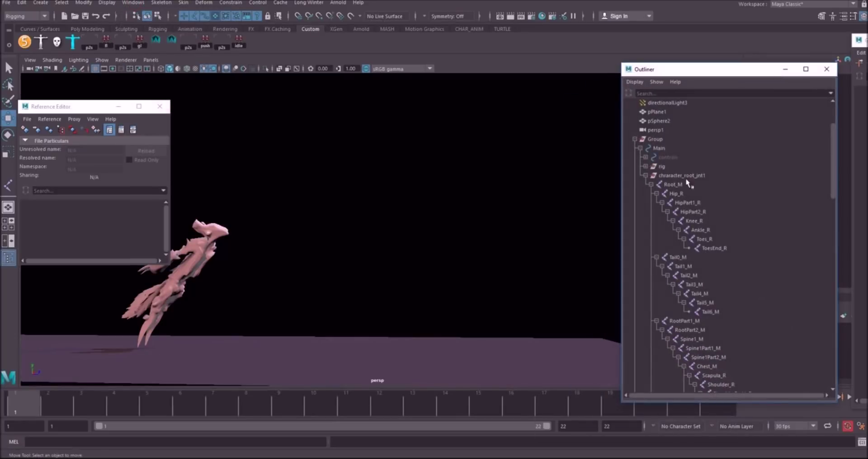
{"action": "left_click", "coordinate": [683, 175]}
{"action": "scroll", "coordinate": [738, 206], "scroll_direction": "down", "scroll_amount": 5}
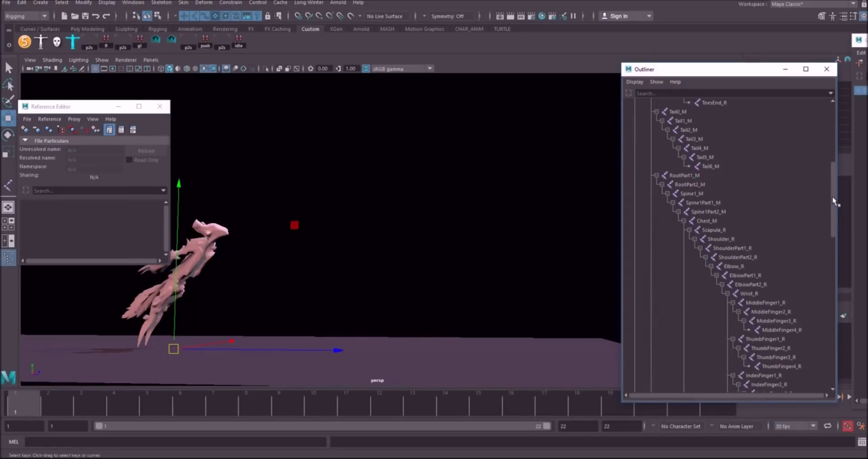
{"action": "left_click_drag", "start_coordinate": [835, 202], "coordinate": [829, 165]}
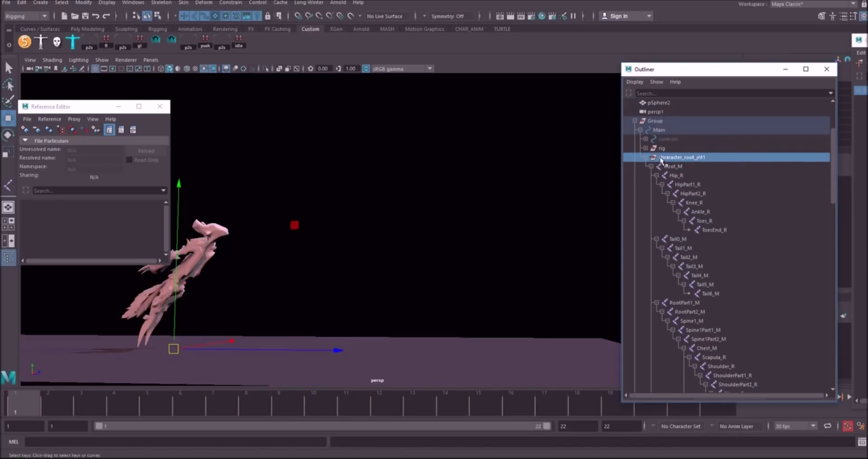
{"action": "left_click", "coordinate": [686, 166]}
{"action": "left_click", "coordinate": [693, 157]}
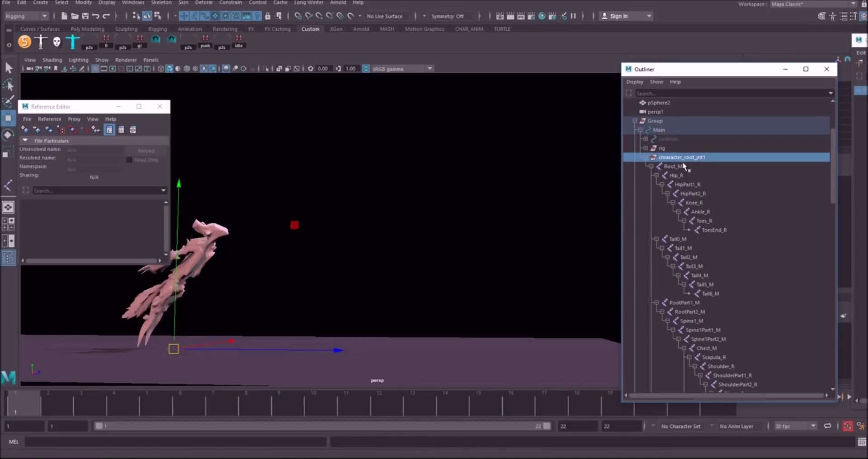
- Check the timeline for keys on chraracter_root_jnt1 and return to the first frame
{"action": "left_click_drag", "start_coordinate": [217, 400], "coordinate": [260, 407]}
{"action": "key", "text": "alt+shift+v"}
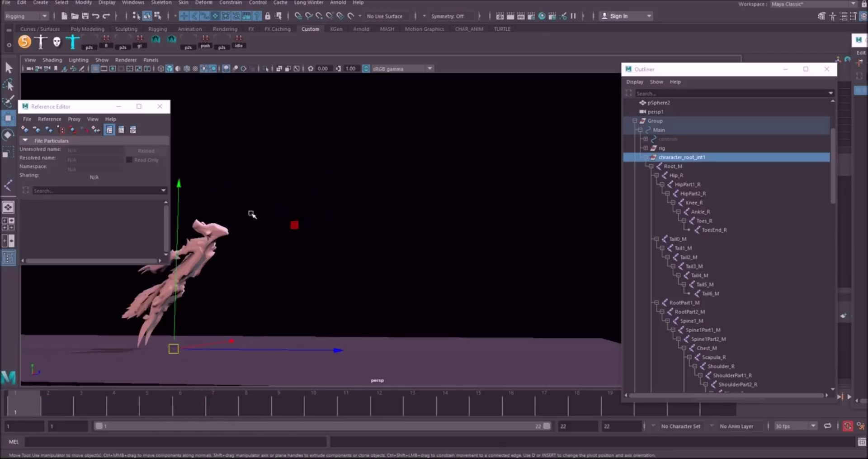
{"action": "left_click_drag", "start_coordinate": [122, 393], "coordinate": [27, 405]}
{"action": "left_click_drag", "start_coordinate": [92, 408], "coordinate": [188, 404]}
- Bake the simulation onto all joints from Root_M through ToesEnd_L, using the time slider range and a sample rate of 1
{"action": "left_click", "coordinate": [686, 166]}
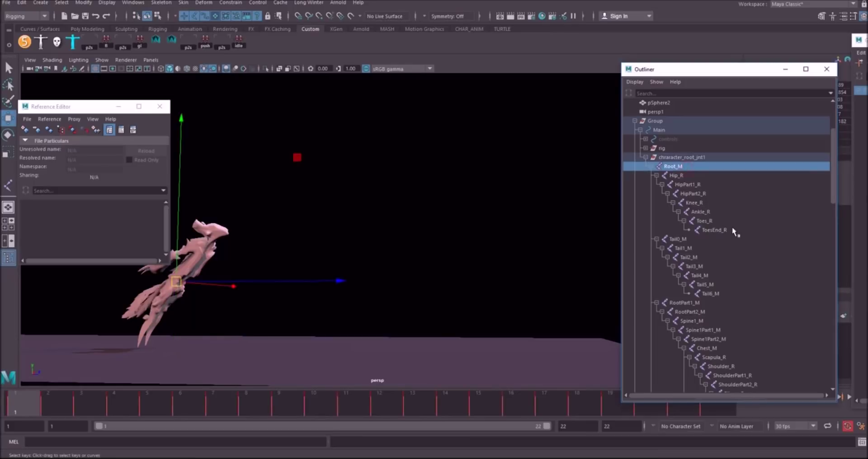
{"action": "scroll", "coordinate": [683, 173], "scroll_direction": "down", "scroll_amount": 20}
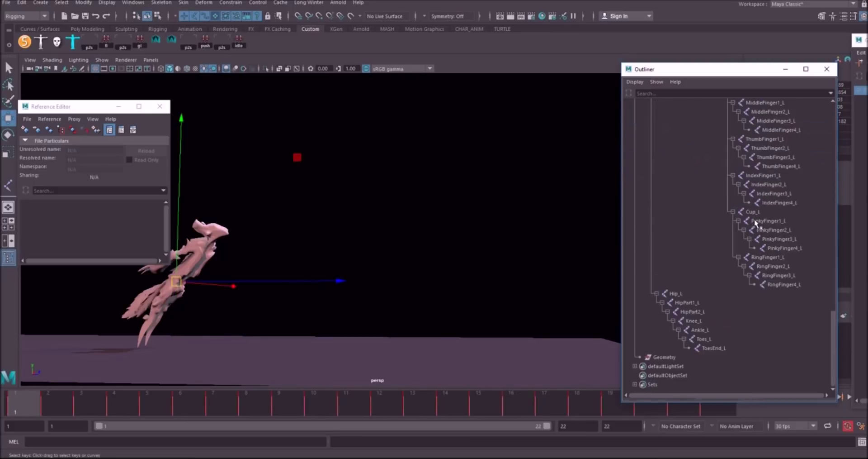
{"action": "left_click", "coordinate": [713, 348], "text": "shift"}
{"action": "scroll", "coordinate": [750, 287], "scroll_direction": "up", "scroll_amount": 20}
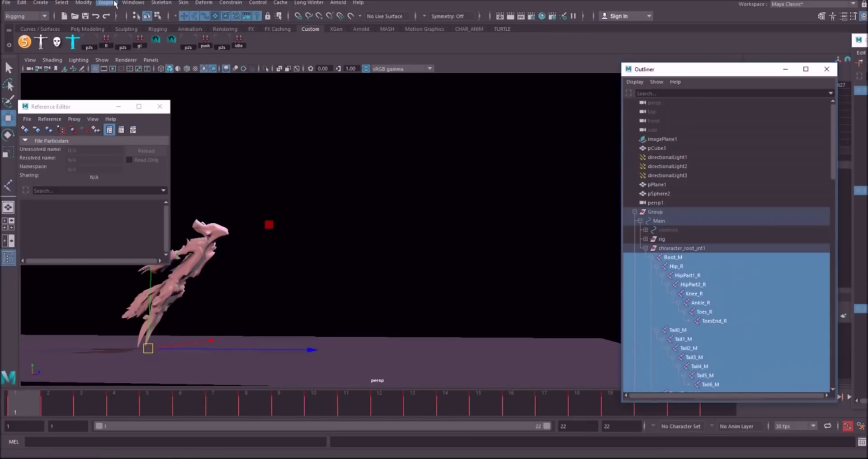
{"action": "left_click", "coordinate": [21, 3]}
{"action": "mouse_move", "coordinate": [113, 85]}
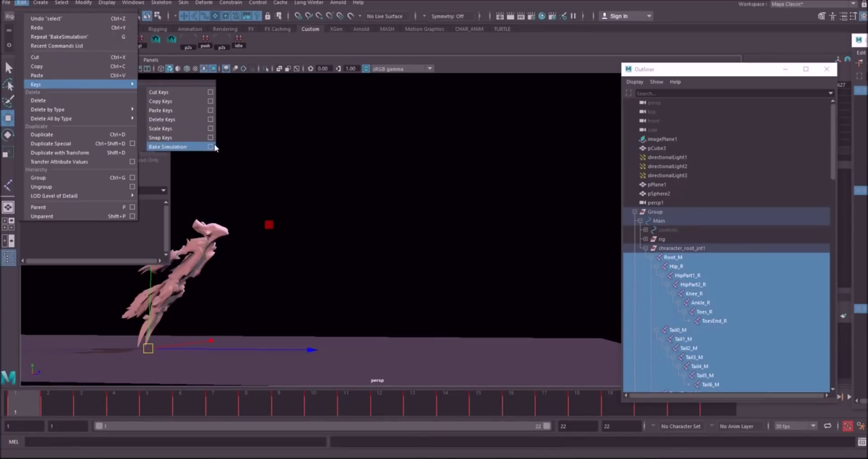
{"action": "left_click", "coordinate": [214, 146]}
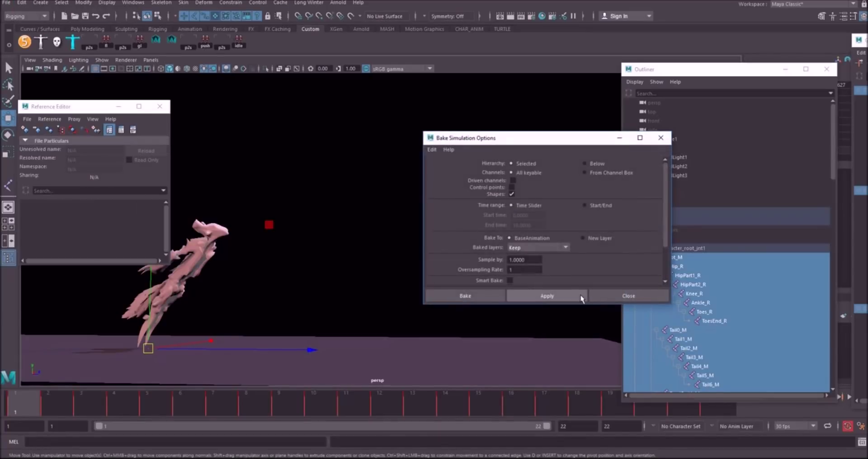
{"action": "left_click", "coordinate": [466, 296]}
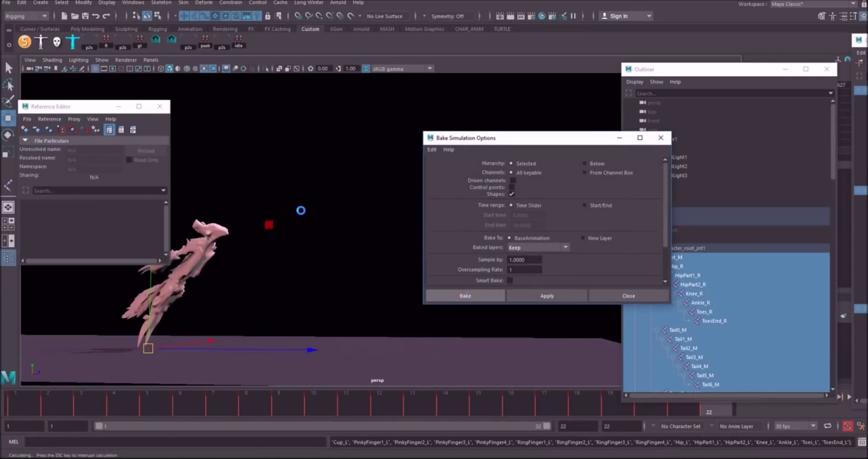
- Scrub through the baked jump to check the character's motion, then return to frame 1
{"action": "left_click_drag", "start_coordinate": [56, 411], "coordinate": [368, 341]}
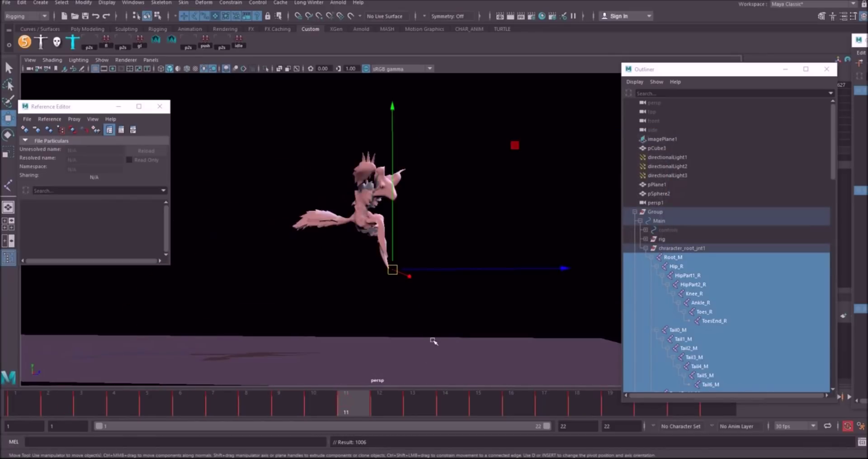
{"action": "left_click_drag", "start_coordinate": [421, 307], "coordinate": [416, 308], "text": "alt"}
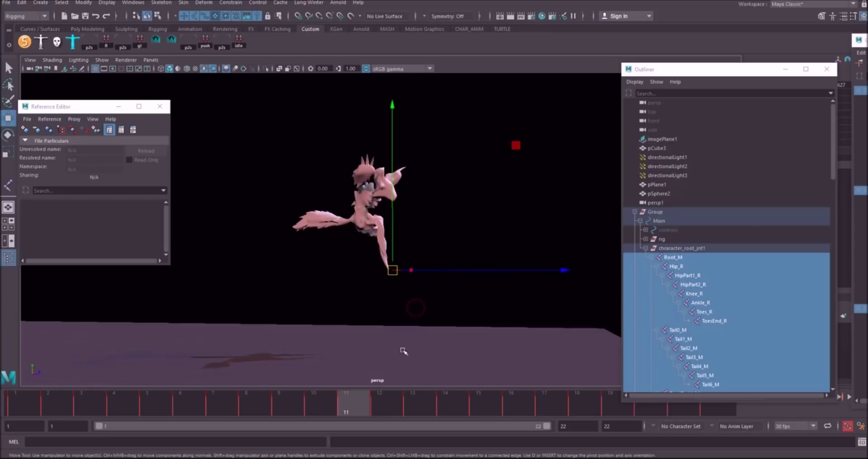
{"action": "left_click", "coordinate": [394, 400]}
{"action": "mouse_move", "coordinate": [407, 403]}
{"action": "left_mouse_down"}
{"action": "mouse_move", "coordinate": [467, 394]}
{"action": "mouse_move", "coordinate": [395, 398]}
{"action": "left_mouse_up"}
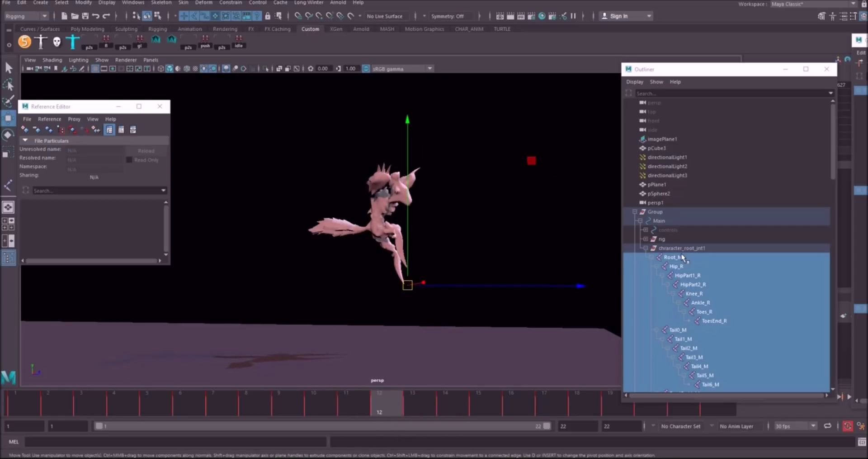
{"action": "left_click_drag", "start_coordinate": [422, 408], "coordinate": [381, 403]}
{"action": "scroll", "coordinate": [725, 275], "scroll_direction": "down", "scroll_amount": 3}
{"action": "left_click_drag", "start_coordinate": [386, 399], "coordinate": [17, 403]}
- Select chraracter_root_jnt1 and check it for keys and movement while playing back the jump
{"action": "left_click", "coordinate": [685, 176]}
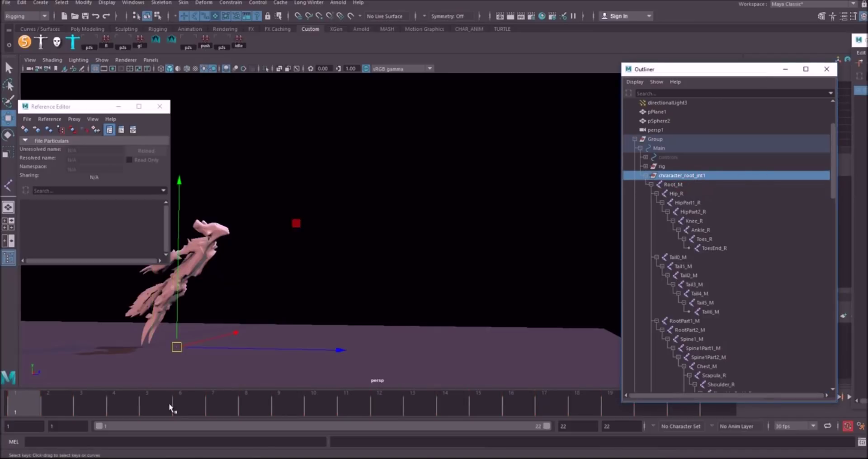
{"action": "left_click_drag", "start_coordinate": [42, 415], "coordinate": [63, 413]}
{"action": "left_click_drag", "start_coordinate": [651, 70], "coordinate": [512, 78]}
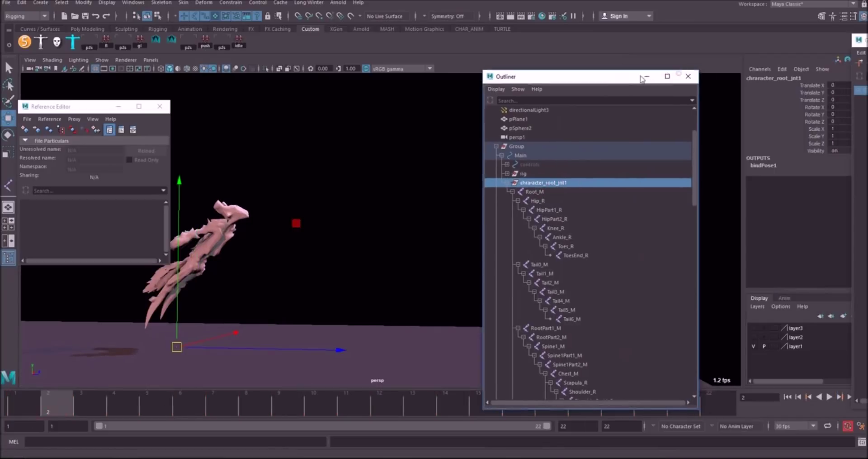
{"action": "key", "text": "alt+v"}
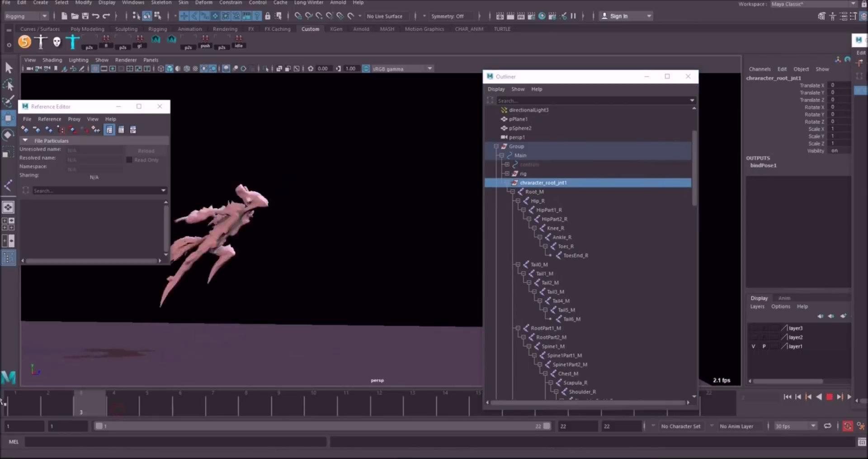
{"action": "key", "text": "Escape"}
- Select the Root_M joint, test moving it in the viewport, and undo both moves
{"action": "left_click", "coordinate": [546, 191]}
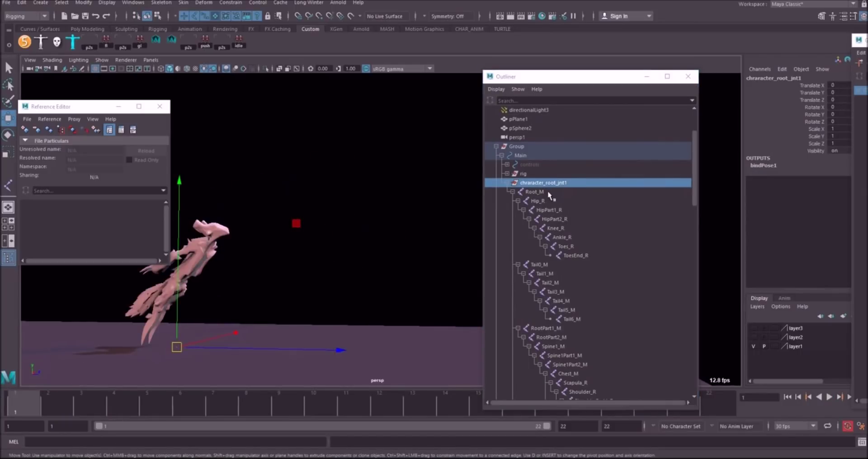
{"action": "left_click_drag", "start_coordinate": [176, 284], "coordinate": [232, 246]}
{"action": "key", "text": "ctrl+z"}
{"action": "left_click_drag", "start_coordinate": [186, 274], "coordinate": [190, 256]}
{"action": "key", "text": "ctrl+z"}
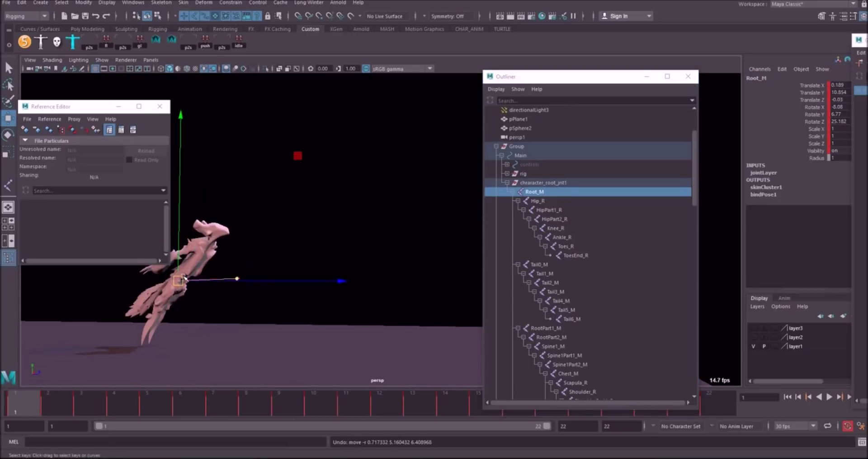
- Display Root_M's Translate Y curve in the Graph Editor and delete its keys between frames 1 and 22
{"action": "left_click_drag", "start_coordinate": [867, 40], "coordinate": [467, 57]}
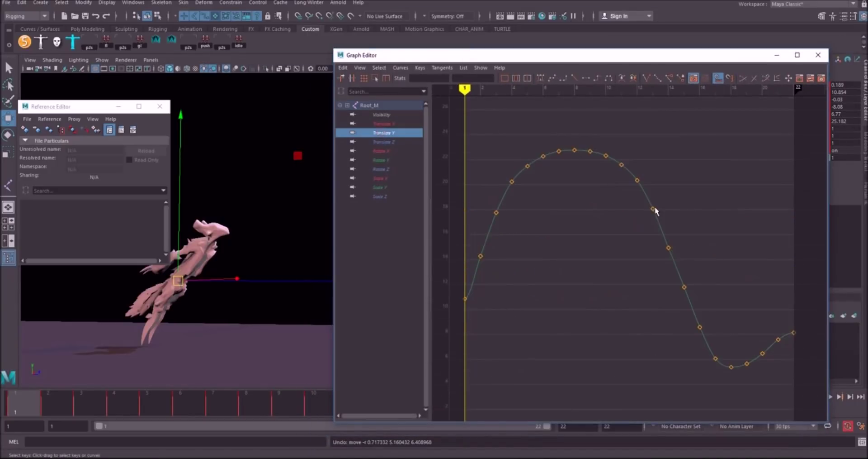
{"action": "scroll", "coordinate": [655, 210], "scroll_direction": "down", "scroll_amount": 5}
{"action": "middle_click_drag", "start_coordinate": [655, 216], "coordinate": [652, 212], "text": "alt"}
{"action": "mouse_move", "coordinate": [15, 403]}
{"action": "left_mouse_down"}
{"action": "mouse_move", "coordinate": [216, 398]}
{"action": "mouse_move", "coordinate": [14, 407]}
{"action": "left_mouse_up"}
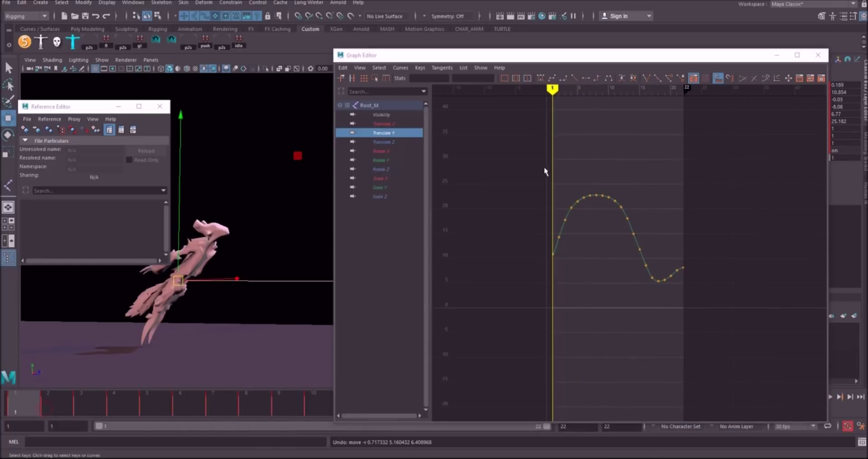
{"action": "left_click_drag", "start_coordinate": [555, 159], "coordinate": [680, 305]}
{"action": "key", "text": "Delete"}
- Clear the view of the character and scrub through the jump to check its vertical motion, ending at frame 1
{"action": "left_click_drag", "start_coordinate": [611, 58], "coordinate": [867, 103]}
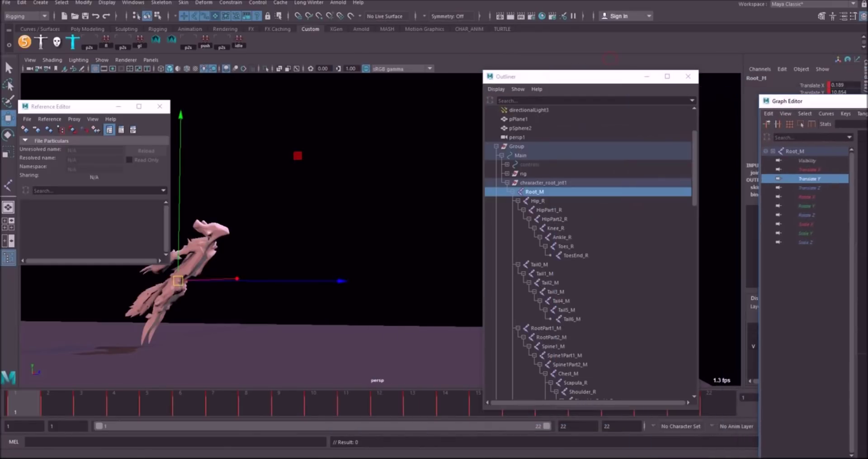
{"action": "left_click", "coordinate": [647, 76]}
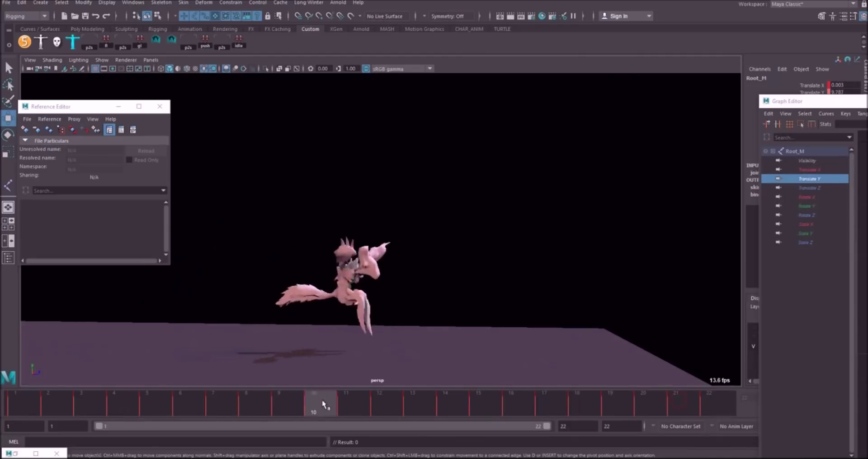
{"action": "left_click_drag", "start_coordinate": [255, 386], "coordinate": [32, 369]}
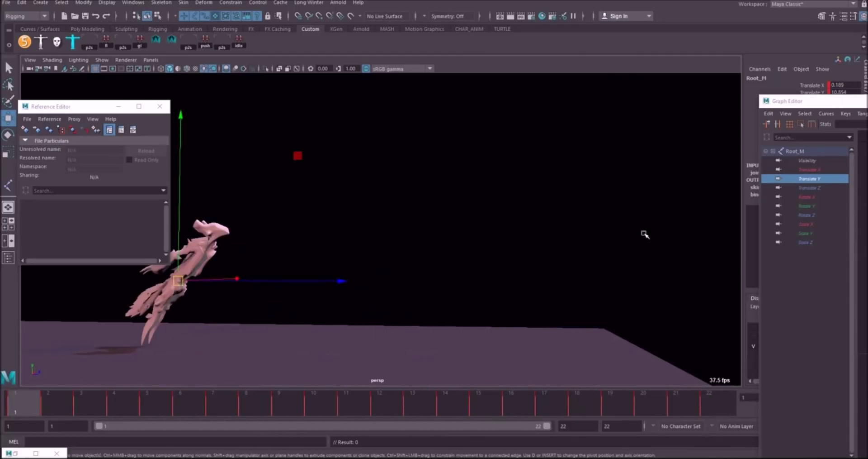
- Delete all keys after frame 1 on Root_M's Translate Z curve in the Graph Editor
{"action": "left_click_drag", "start_coordinate": [867, 101], "coordinate": [580, 96]}
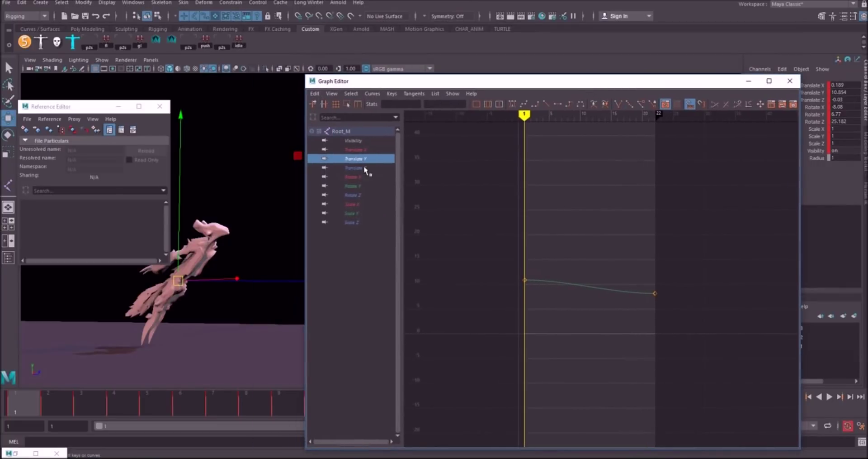
{"action": "right_click_drag", "start_coordinate": [623, 253], "coordinate": [758, 364], "text": "alt"}
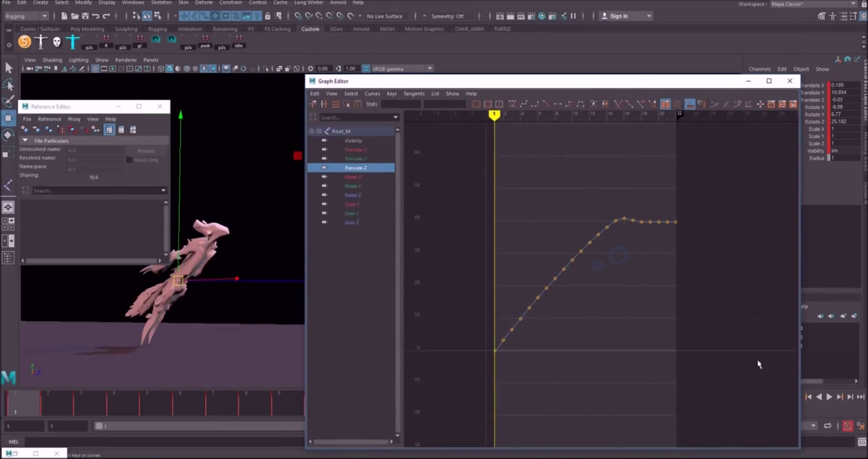
{"action": "left_click_drag", "start_coordinate": [498, 169], "coordinate": [499, 170]}
{"action": "key", "text": "Delete"}
- Play back the jump to check that the character animates in place, then deselect Root_M and return to frame 1
{"action": "left_click_drag", "start_coordinate": [111, 402], "coordinate": [149, 393]}
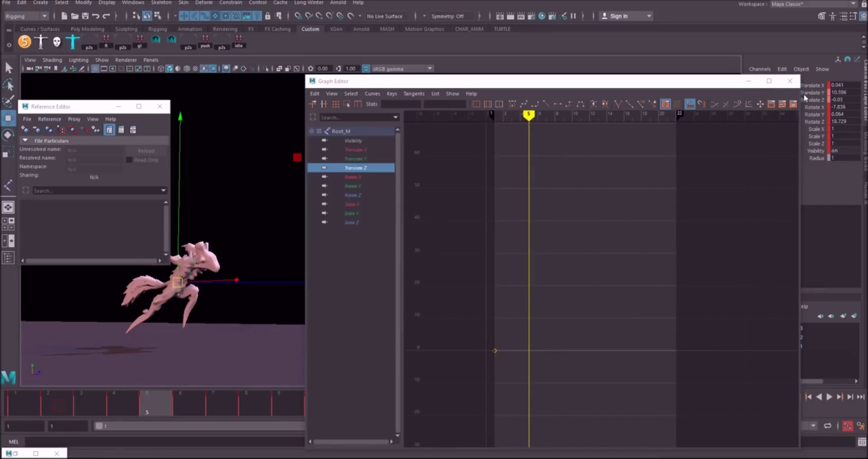
{"action": "left_click", "coordinate": [748, 81]}
{"action": "left_click_drag", "start_coordinate": [107, 111], "coordinate": [734, 115]}
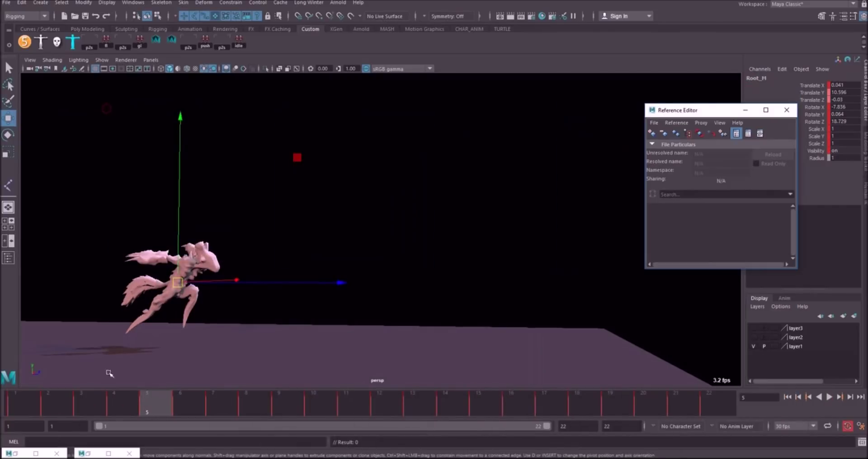
{"action": "key", "text": "alt+v"}
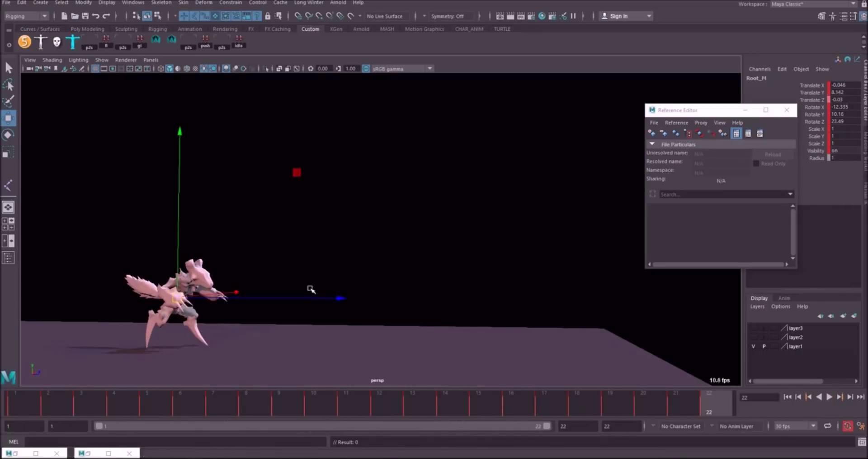
{"action": "left_click", "coordinate": [508, 218]}
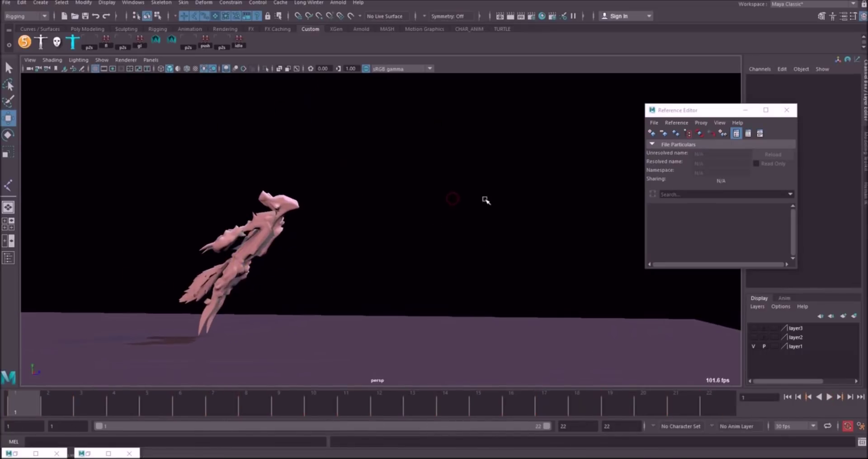
{"action": "mouse_move", "coordinate": [45, 404]}
{"action": "left_mouse_down"}
{"action": "mouse_move", "coordinate": [651, 401]}
{"action": "mouse_move", "coordinate": [17, 404]}
{"action": "left_mouse_up"}
- Open the Game Exporter and add three entries to its animation clips list
{"action": "left_click", "coordinate": [6, 3]}
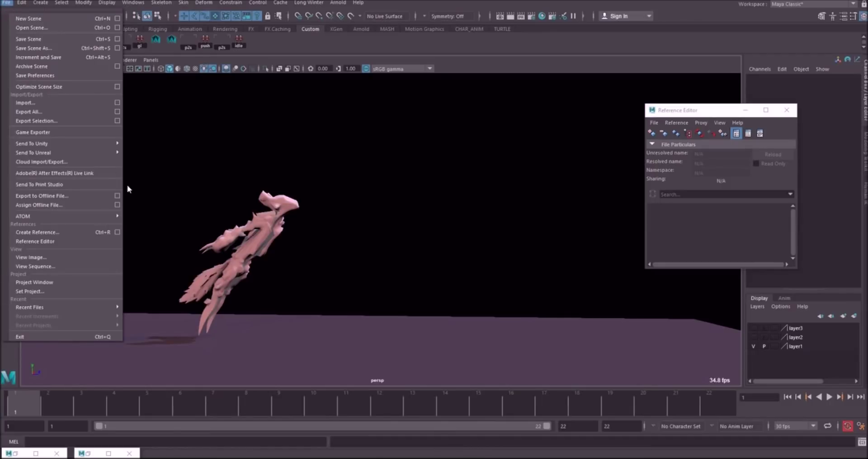
{"action": "left_click", "coordinate": [76, 131]}
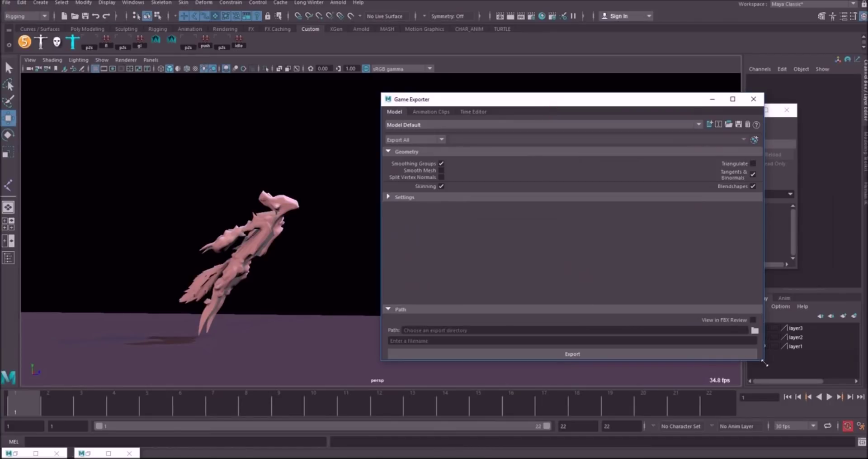
{"action": "left_click_drag", "start_coordinate": [764, 362], "coordinate": [801, 372]}
{"action": "left_click_drag", "start_coordinate": [433, 106], "coordinate": [404, 93]}
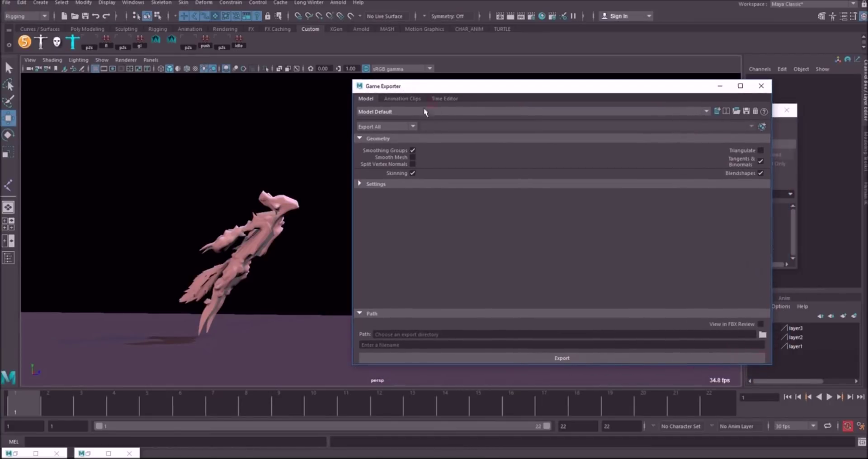
{"action": "left_click", "coordinate": [402, 99]}
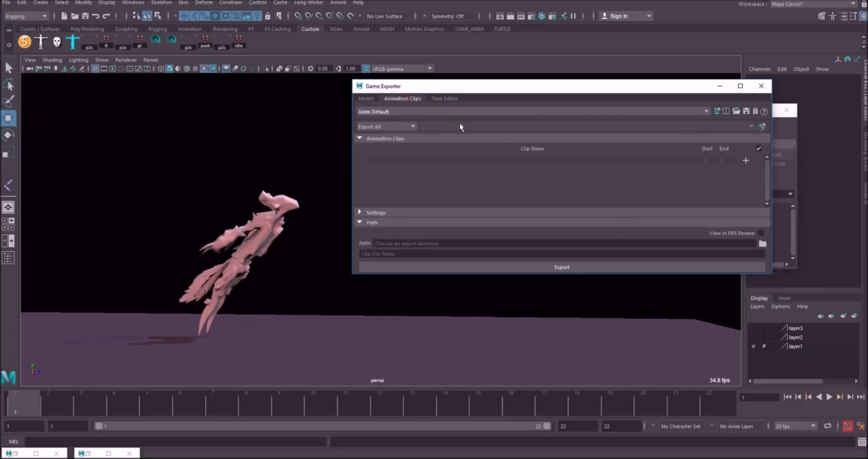
{"action": "left_click", "coordinate": [746, 161]}
{"action": "left_click", "coordinate": [747, 173]}
{"action": "left_click", "coordinate": [747, 186]}
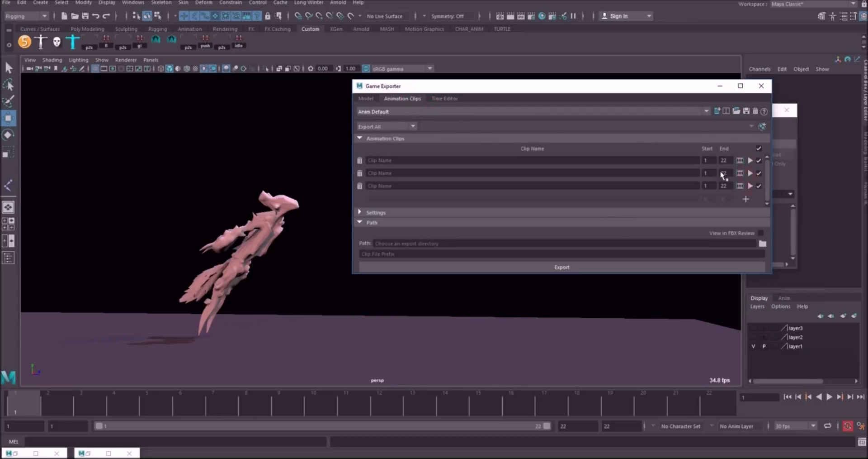
- Set the clip ranges to frames 1–5 for the first, 6–12 for the second, and 13–22 for the third
{"action": "type", "text": "5"}
{"action": "key", "text": "Return"}
{"action": "left_click_drag", "start_coordinate": [142, 397], "coordinate": [381, 402]}
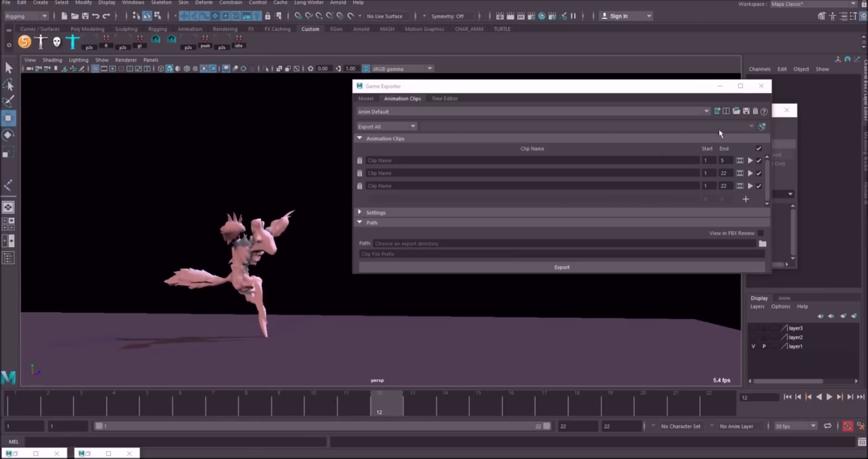
{"action": "left_click", "coordinate": [708, 173]}
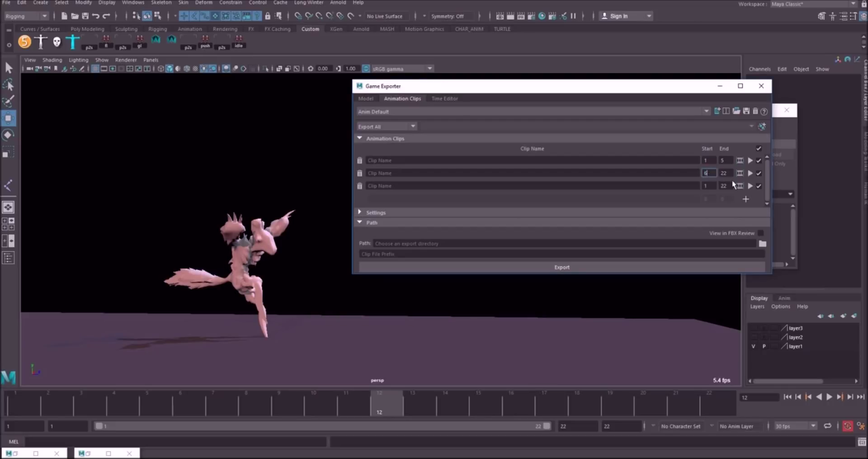
{"action": "left_click", "coordinate": [726, 174]}
{"action": "key", "text": "Return"}
{"action": "left_click", "coordinate": [708, 185]}
{"action": "key", "text": "Return"}
- Name the clips Freya_Jump_Launch_Foward, Freya_Jump_In_Air_Foward and Freya_Jump_Land_Foward, and scrub the timeline to check their frame ranges
{"action": "left_click_drag", "start_coordinate": [416, 400], "coordinate": [712, 410]}
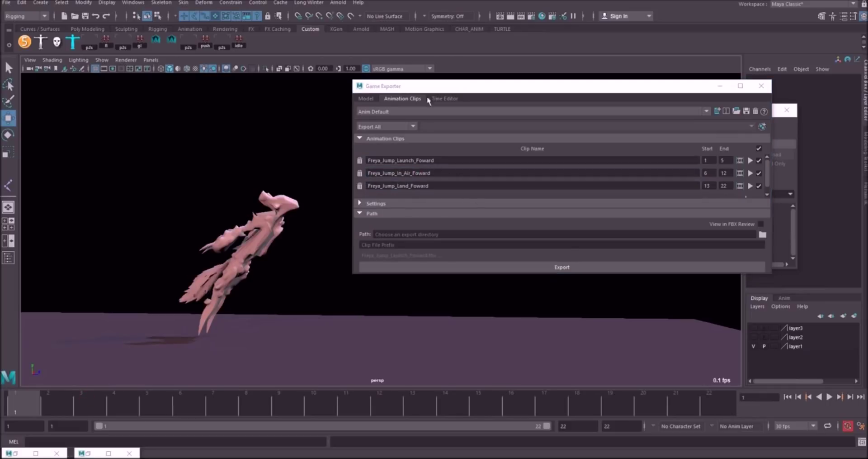
{"action": "mouse_move", "coordinate": [436, 89]}
{"action": "left_mouse_down"}
{"action": "mouse_move", "coordinate": [453, 100]}
{"action": "mouse_move", "coordinate": [425, 97]}
{"action": "left_mouse_up"}
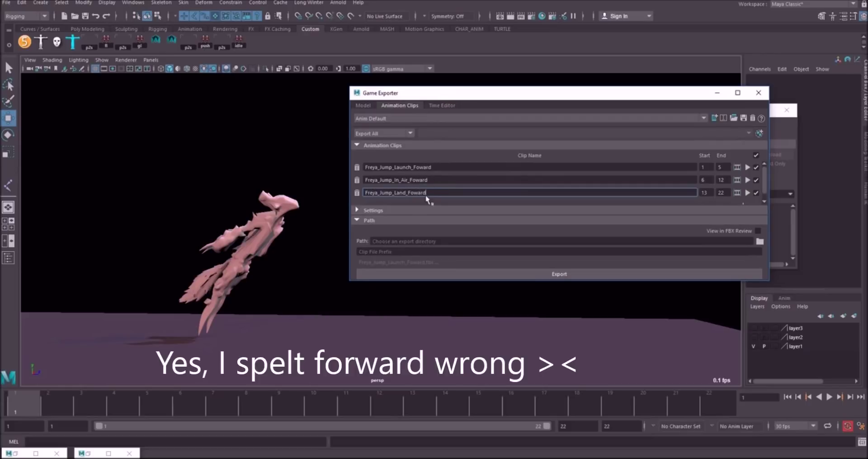
{"action": "mouse_move", "coordinate": [66, 402]}
{"action": "left_mouse_down"}
{"action": "mouse_move", "coordinate": [474, 396]}
{"action": "mouse_move", "coordinate": [4, 401]}
{"action": "mouse_move", "coordinate": [425, 398]}
{"action": "mouse_move", "coordinate": [24, 402]}
{"action": "mouse_move", "coordinate": [199, 403]}
{"action": "left_mouse_up"}
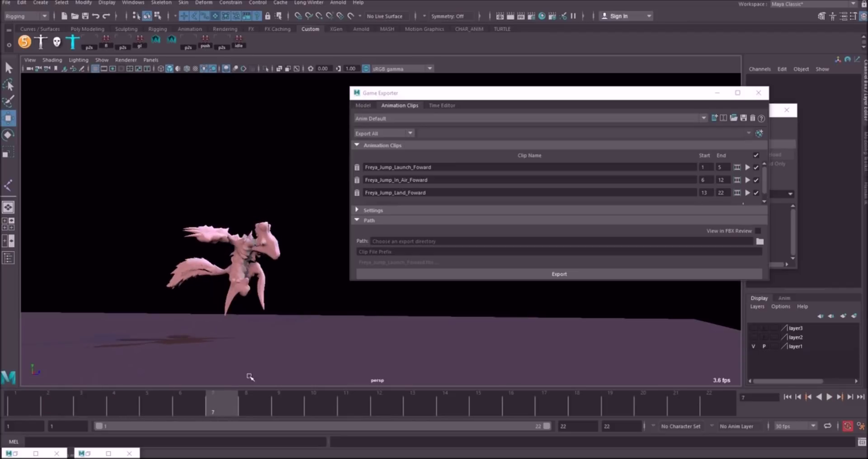
- Return to frame 1 and play back the whole jump once more
{"action": "mouse_move", "coordinate": [290, 407]}
{"action": "left_mouse_down"}
{"action": "mouse_move", "coordinate": [557, 398]}
{"action": "mouse_move", "coordinate": [2, 393]}
{"action": "mouse_move", "coordinate": [38, 404]}
{"action": "mouse_move", "coordinate": [243, 411]}
{"action": "mouse_move", "coordinate": [18, 410]}
{"action": "left_mouse_up"}
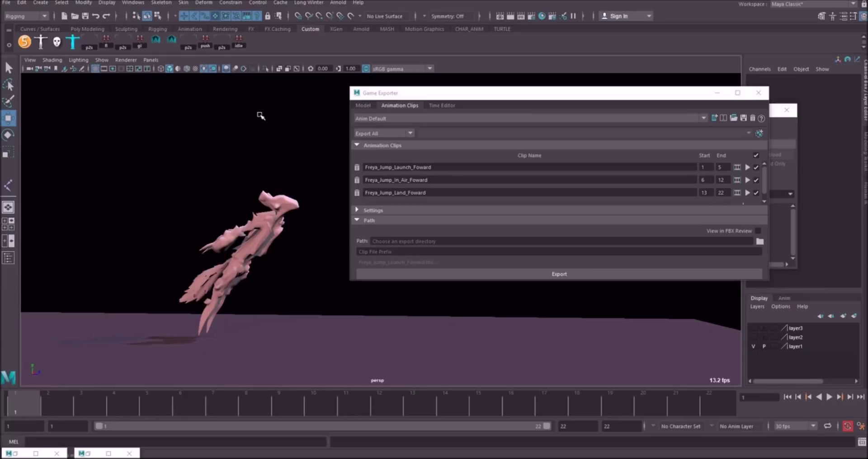
{"action": "left_click", "coordinate": [829, 396]}
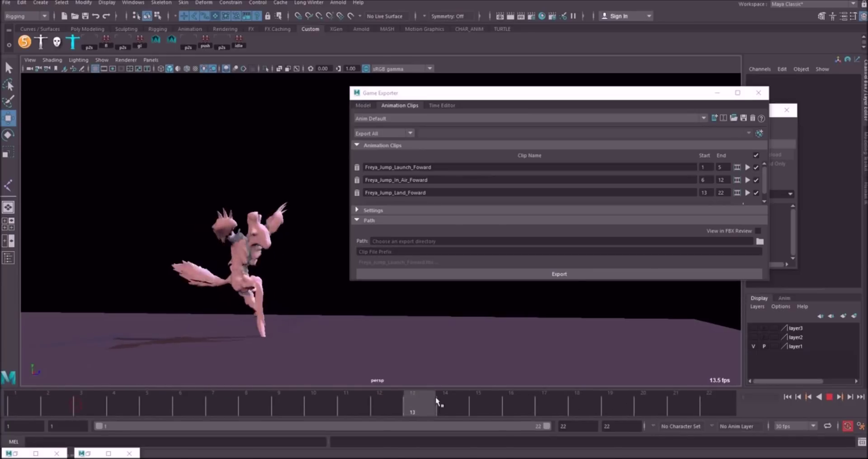
{"action": "key", "text": "Escape"}
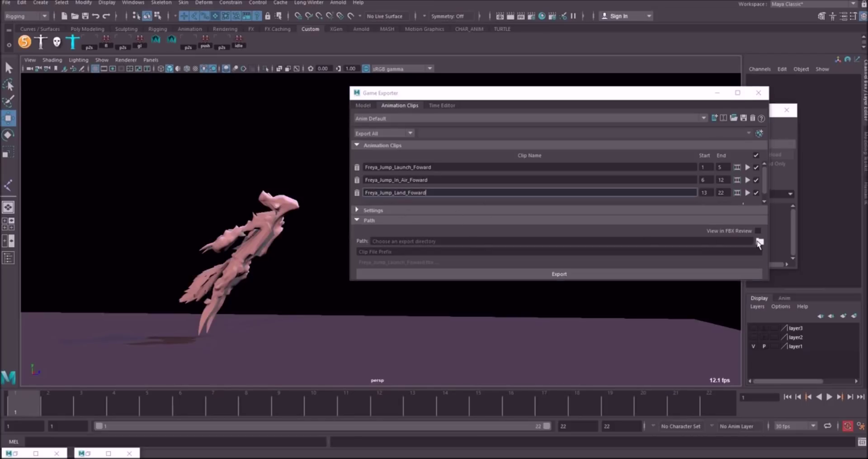
- Set the clips' export directory to the Freya folder on the Desktop and limit the export to the selection
{"action": "left_click", "coordinate": [760, 242]}
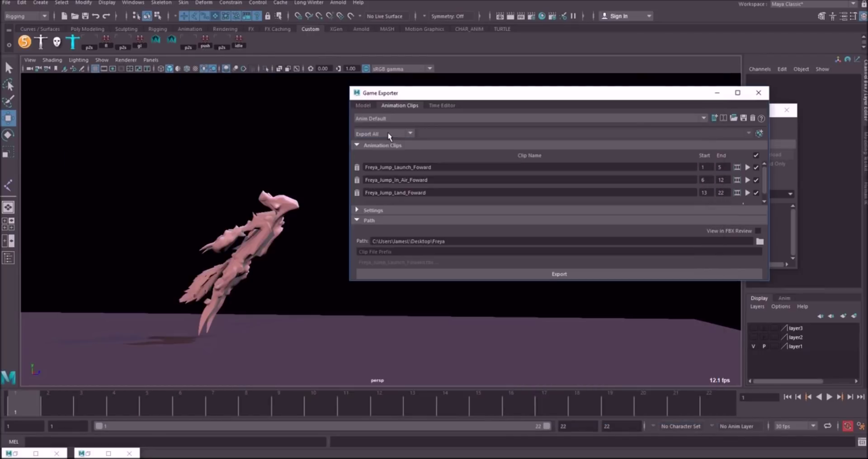
{"action": "left_click", "coordinate": [387, 132]}
- Unparent chraracter_root_jnt1 from Main to the scene's top level in the Outliner, and check that the joint animation still plays
{"action": "left_click", "coordinate": [132, 3]}
{"action": "left_click", "coordinate": [144, 100]}
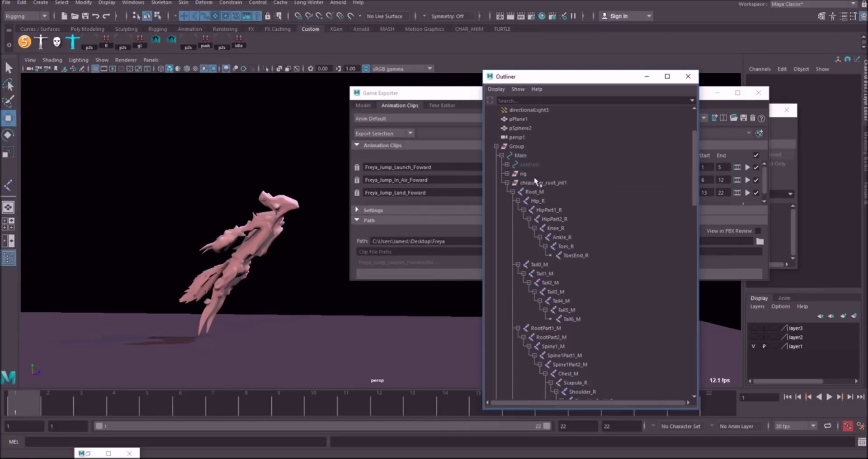
{"action": "left_click", "coordinate": [536, 182]}
{"action": "scroll", "coordinate": [579, 181], "scroll_direction": "down", "scroll_amount": 5}
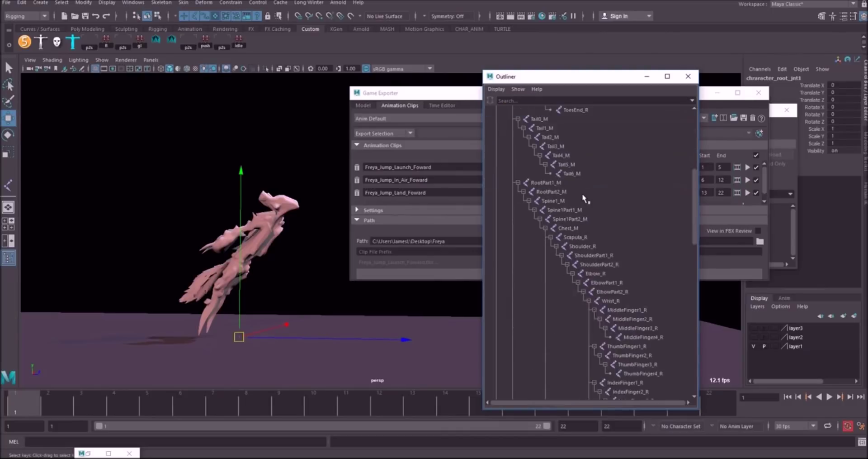
{"action": "scroll", "coordinate": [581, 192], "scroll_direction": "up", "scroll_amount": 10}
{"action": "left_click_drag", "start_coordinate": [537, 259], "coordinate": [517, 163]}
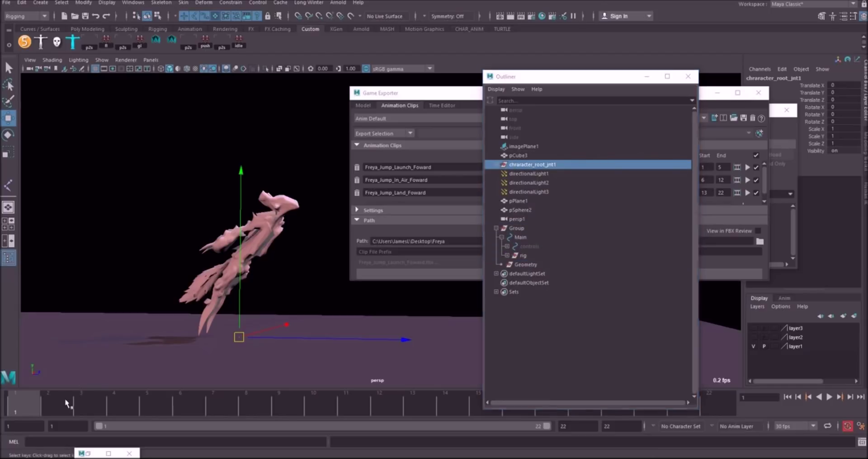
{"action": "key", "text": "alt+v"}
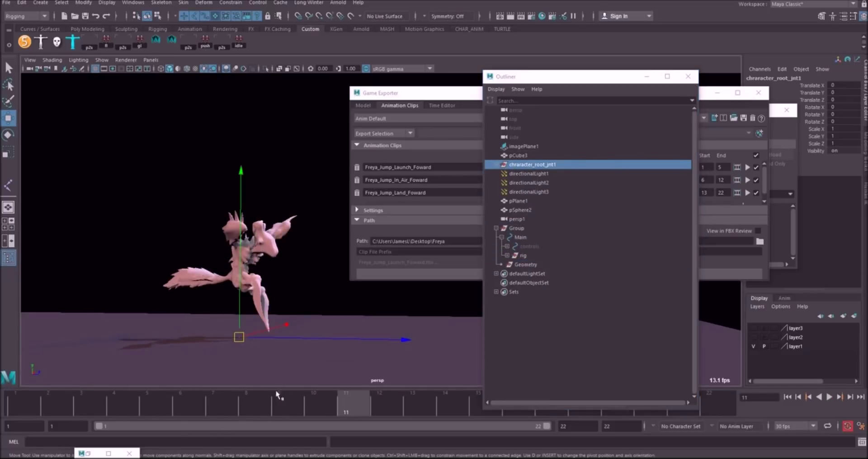
{"action": "left_click_drag", "start_coordinate": [555, 80], "coordinate": [609, 334]}
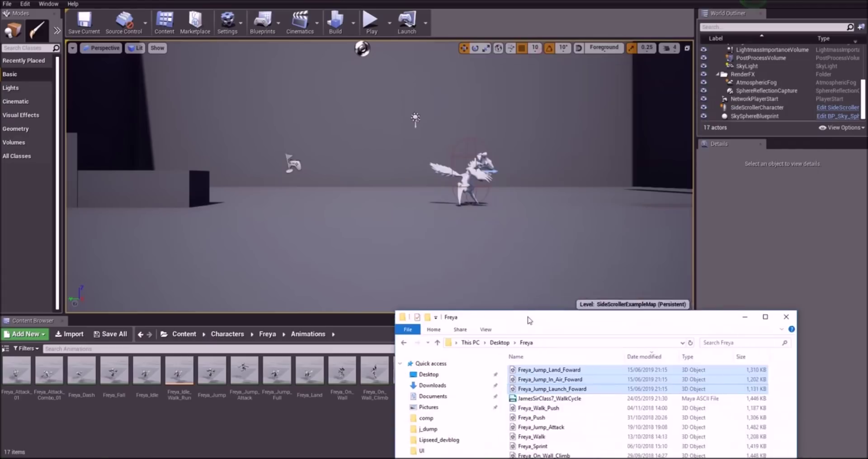
- Switch to Unreal and import the three exported Freya jump clips into the Animations folder using Freya_Skel_MASTER_Skeleton
{"action": "left_click_drag", "start_coordinate": [528, 319], "coordinate": [616, 81]}
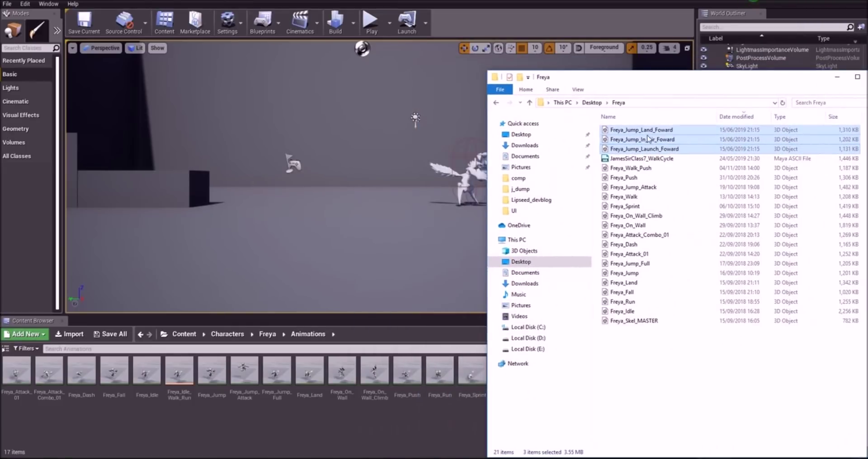
{"action": "left_click_drag", "start_coordinate": [395, 387], "coordinate": [316, 416]}
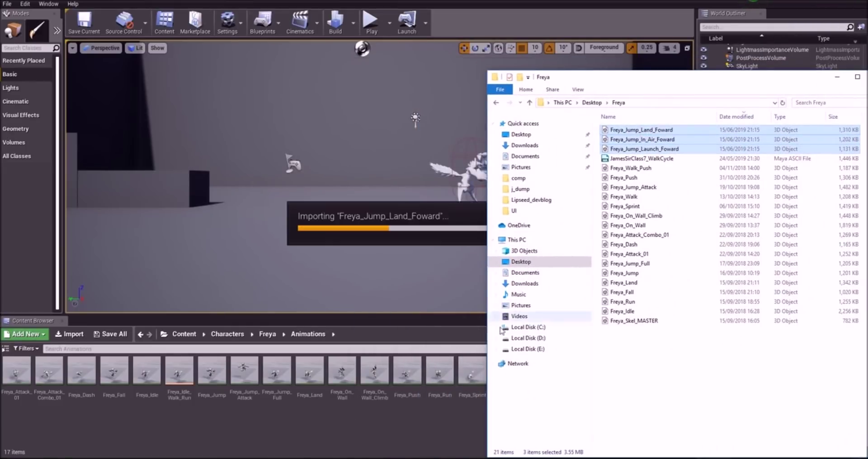
{"action": "left_click_drag", "start_coordinate": [604, 83], "coordinate": [818, 111]}
{"action": "left_click", "coordinate": [470, 117]}
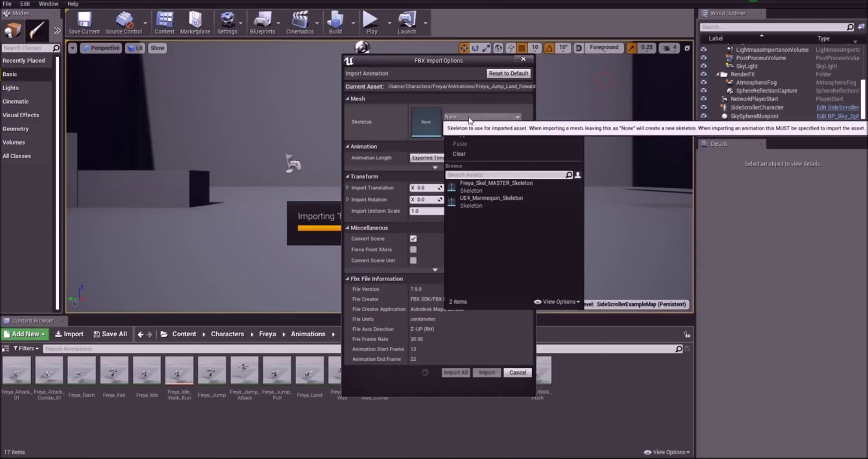
{"action": "left_click", "coordinate": [486, 181]}
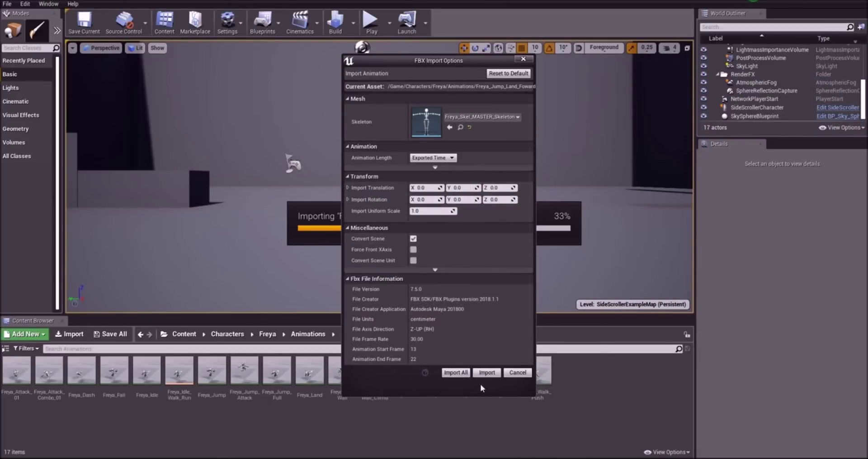
{"action": "left_click", "coordinate": [454, 372]}
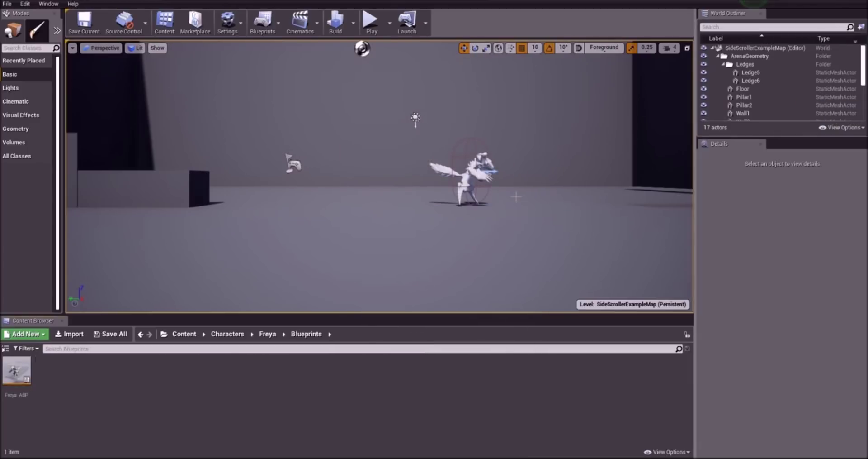
- Open the Freya_ABP animation blueprint and go to its Loco state machine, making room below the existing states
{"action": "double_click", "coordinate": [16, 367]}
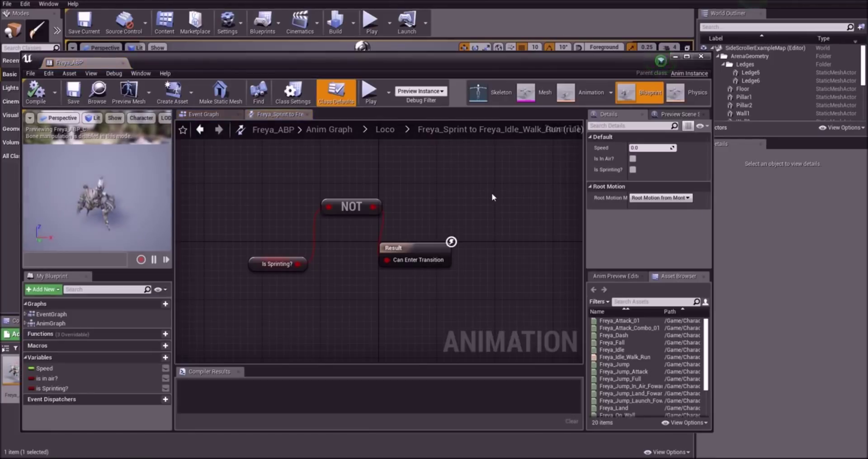
{"action": "left_click", "coordinate": [384, 129]}
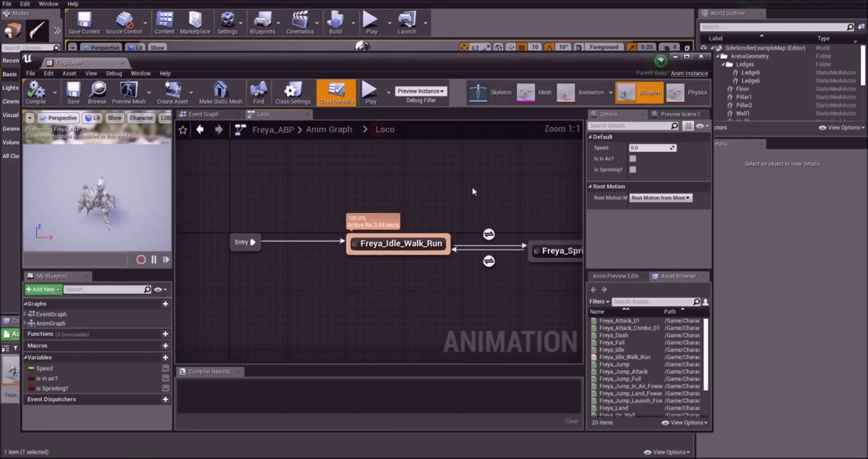
{"action": "scroll", "coordinate": [471, 184], "scroll_direction": "down", "scroll_amount": 1}
{"action": "right_click_drag", "start_coordinate": [475, 192], "coordinate": [474, 220]}
{"action": "right_click_drag", "start_coordinate": [379, 302], "coordinate": [391, 253]}
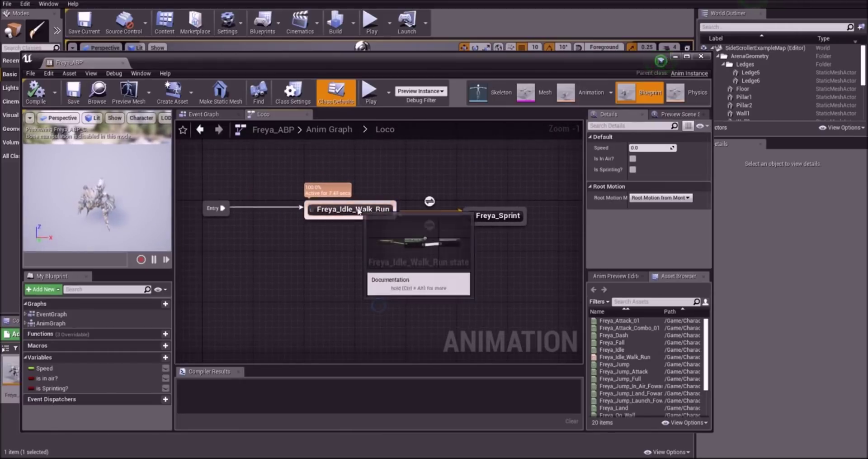
{"action": "right_click_drag", "start_coordinate": [415, 280], "coordinate": [374, 250]}
{"action": "right_click_drag", "start_coordinate": [374, 250], "coordinate": [376, 235]}
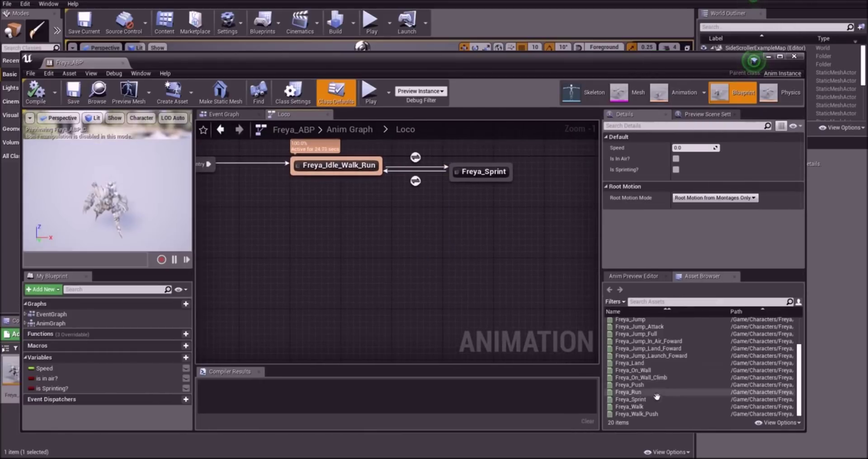
- Add a Freya_Jump_Launch_Foward state to the Loco state machine, below and left of Freya_Idle_Walk_Run
{"action": "left_click", "coordinate": [647, 356]}
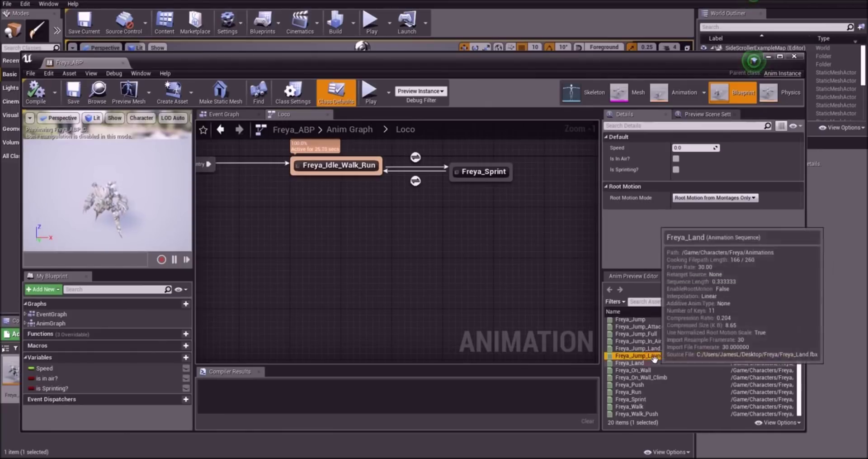
{"action": "left_click_drag", "start_coordinate": [654, 357], "coordinate": [324, 234]}
{"action": "left_click", "coordinate": [419, 258]}
{"action": "right_click_drag", "start_coordinate": [461, 252], "coordinate": [523, 262]}
{"action": "left_click_drag", "start_coordinate": [426, 248], "coordinate": [307, 256]}
- Add Freya_Jump_In_Air_Foward and Freya_Jump_Land_Foward states, with the landing state level with the launch state and the in-air state below between them
{"action": "left_click", "coordinate": [665, 341]}
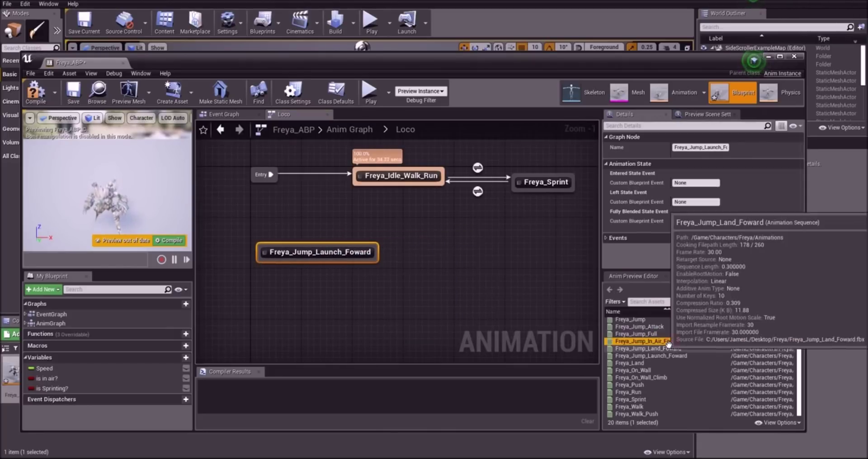
{"action": "left_click_drag", "start_coordinate": [664, 342], "coordinate": [458, 255]}
{"action": "left_click", "coordinate": [665, 350]}
{"action": "left_click_drag", "start_coordinate": [666, 349], "coordinate": [564, 254]}
{"action": "left_click_drag", "start_coordinate": [564, 254], "coordinate": [435, 240]}
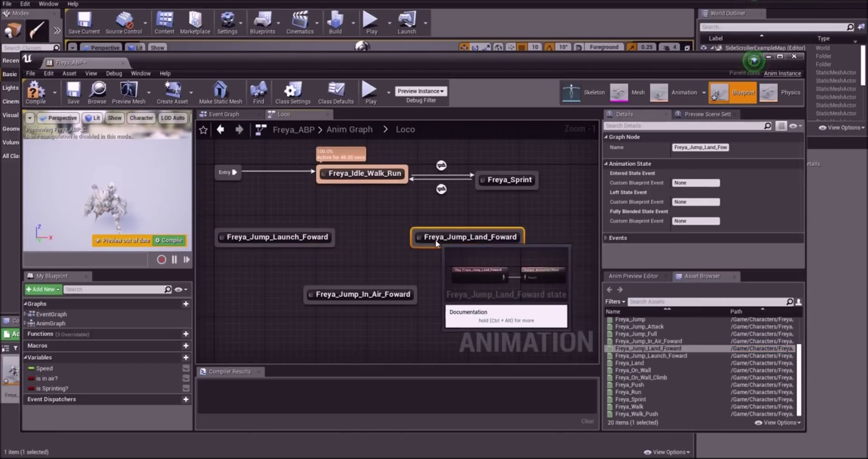
{"action": "right_click_drag", "start_coordinate": [469, 278], "coordinate": [531, 287]}
{"action": "right_click_drag", "start_coordinate": [431, 213], "coordinate": [453, 222]}
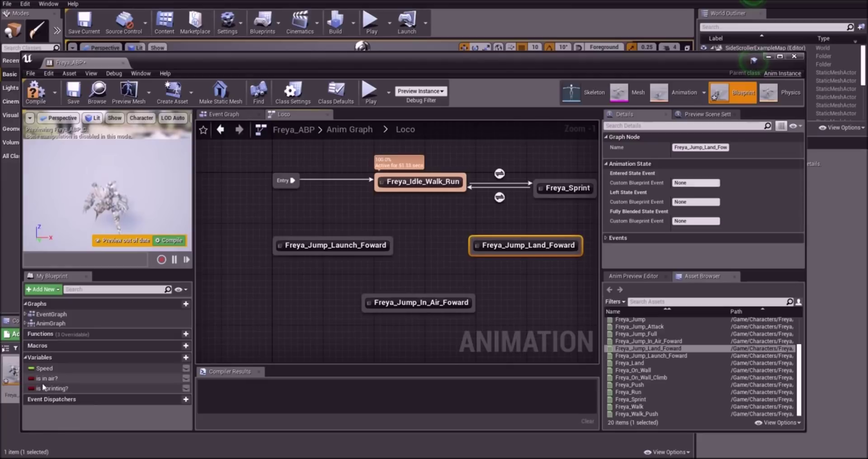
- Examine in the Event Graph how the movement component's Is Falling node sets the is in air? variable
{"action": "left_click", "coordinate": [240, 129]}
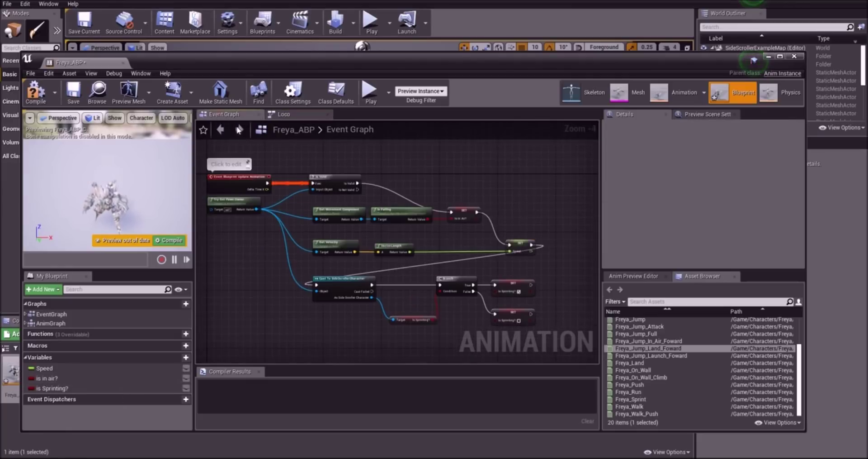
{"action": "scroll", "coordinate": [434, 253], "scroll_direction": "up", "scroll_amount": 1}
{"action": "right_click_drag", "start_coordinate": [443, 227], "coordinate": [481, 236]}
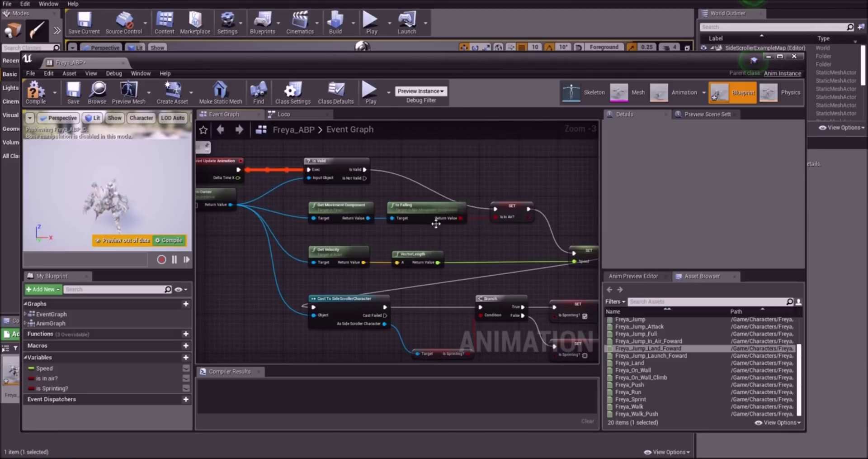
{"action": "right_click_drag", "start_coordinate": [419, 208], "coordinate": [389, 210]}
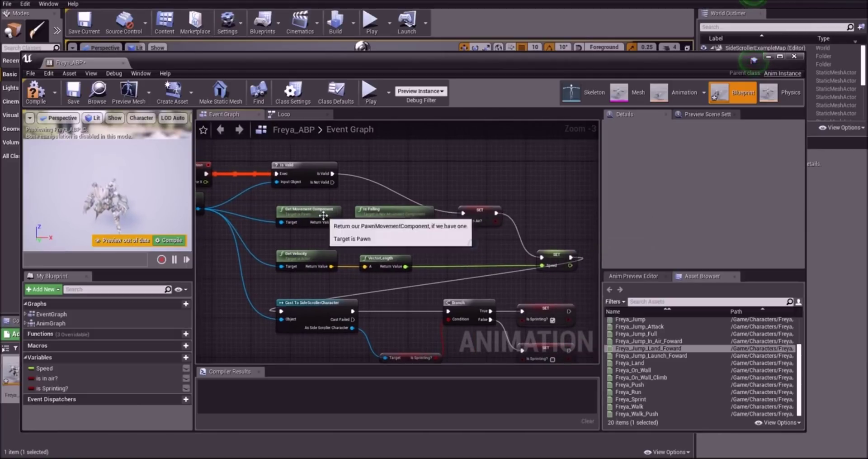
{"action": "right_click_drag", "start_coordinate": [465, 236], "coordinate": [452, 236]}
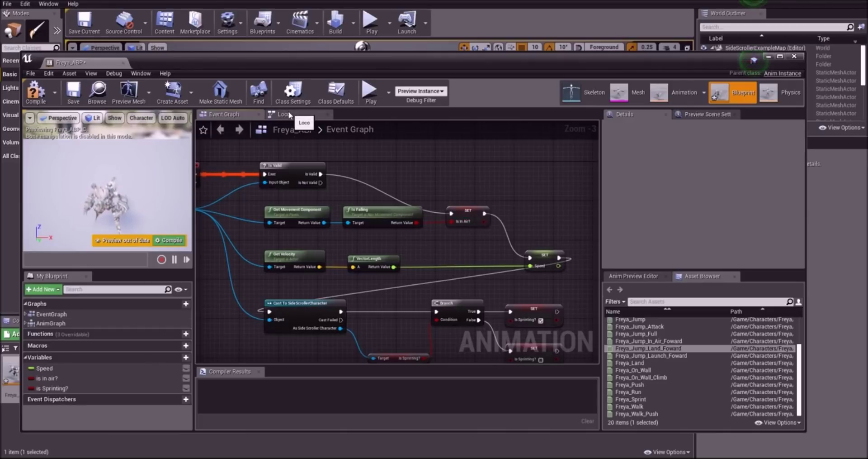
- Create a transition from Freya_Idle_Walk_Run to Freya_Jump_Launch_Foward in the Loco state machine
{"action": "left_click", "coordinate": [285, 114]}
{"action": "right_click_drag", "start_coordinate": [407, 211], "coordinate": [398, 217]}
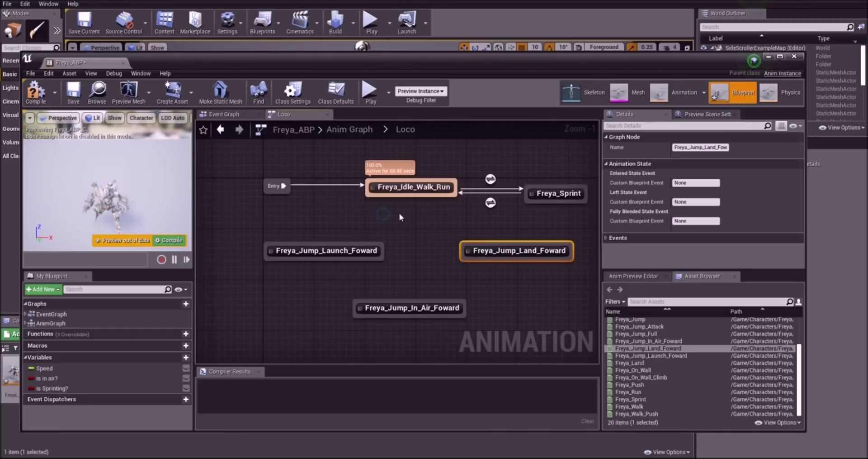
{"action": "left_click_drag", "start_coordinate": [378, 196], "coordinate": [334, 247]}
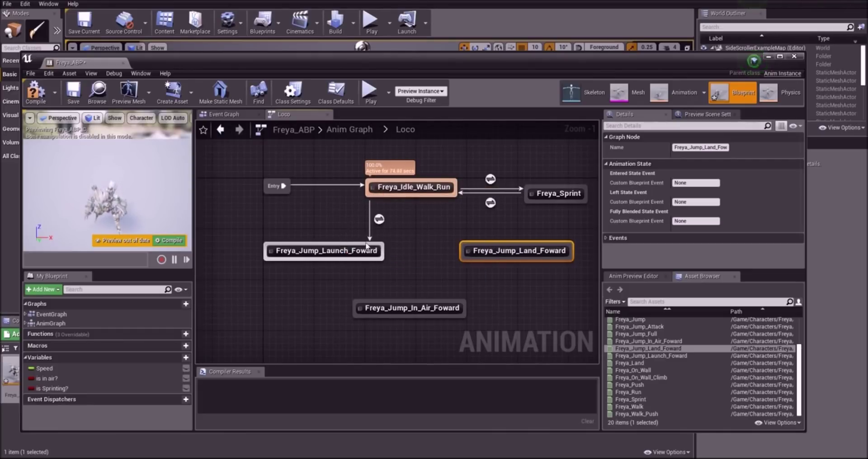
- Drive the idle-to-launch transition rule with the is in air? variable, compile the blueprint and return to Loco
{"action": "double_click", "coordinate": [379, 221]}
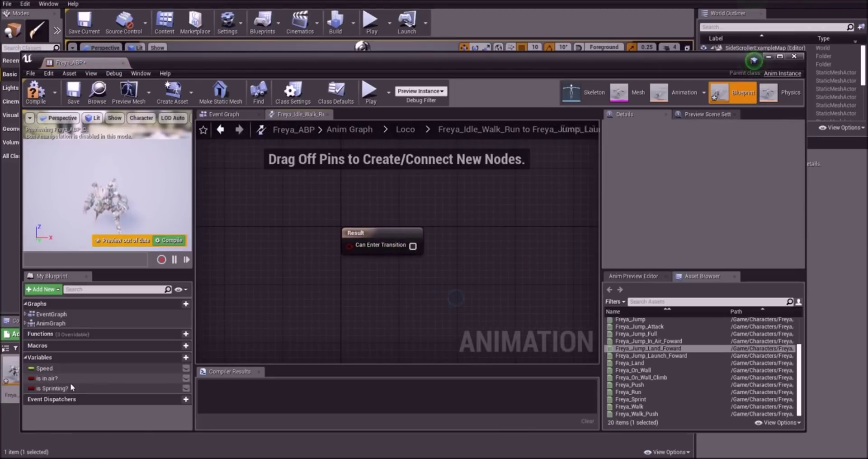
{"action": "left_click", "coordinate": [50, 378]}
{"action": "left_click_drag", "start_coordinate": [50, 378], "coordinate": [273, 204], "text": "ctrl"}
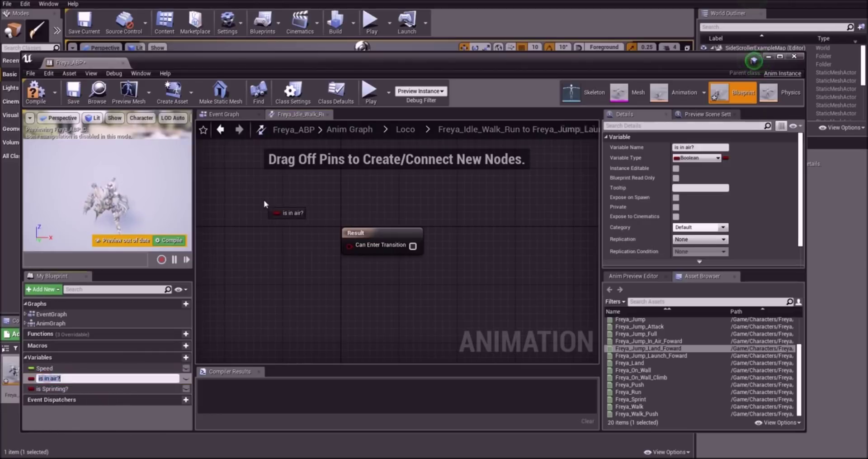
{"action": "left_click_drag", "start_coordinate": [294, 206], "coordinate": [351, 247]}
{"action": "left_click", "coordinate": [173, 239]}
{"action": "double_click", "coordinate": [420, 246]}
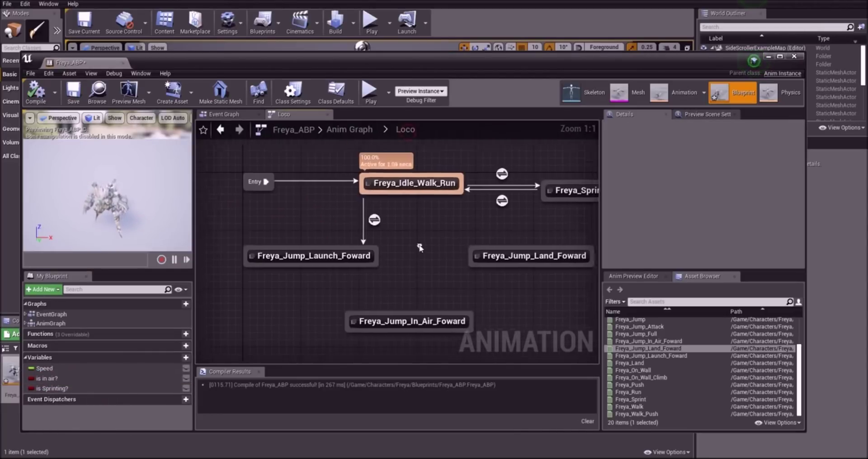
- Create a transition from Freya_Jump_Launch_Foward to Freya_Jump_In_Air_Foward and open its transition rule
{"action": "right_click_drag", "start_coordinate": [421, 247], "coordinate": [395, 225]}
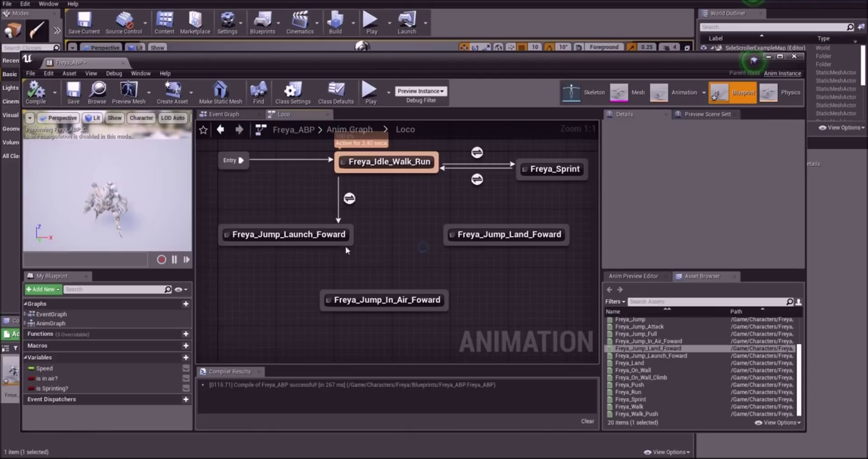
{"action": "left_click_drag", "start_coordinate": [357, 247], "coordinate": [360, 292]}
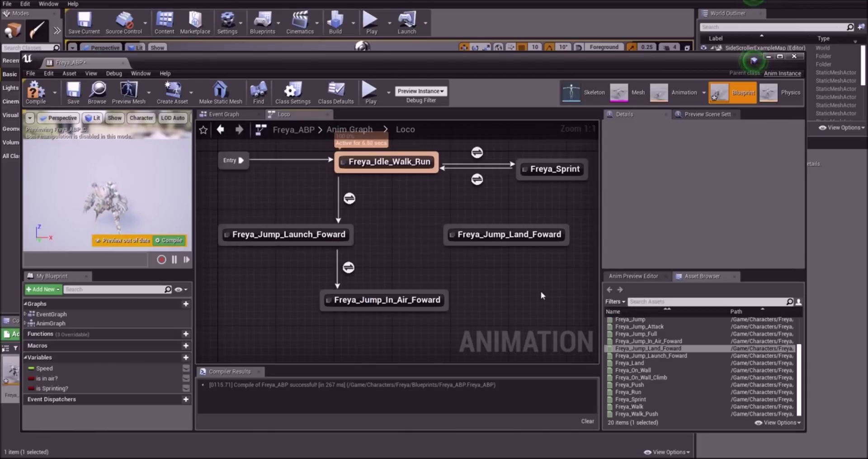
{"action": "left_click", "coordinate": [349, 270]}
{"action": "double_click", "coordinate": [348, 269]}
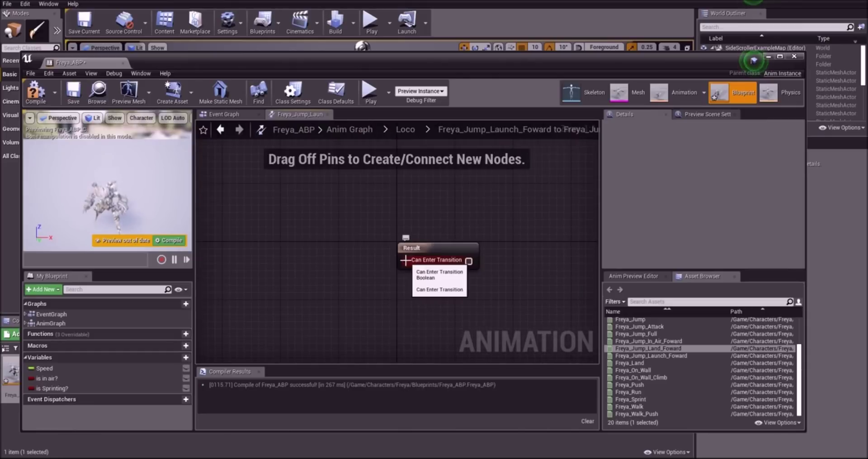
- Add a Time Remaining (Freya_Jump_Launch_Foward) node to the rule graph, well clear of the Result node
{"action": "right_click", "coordinate": [275, 211]}
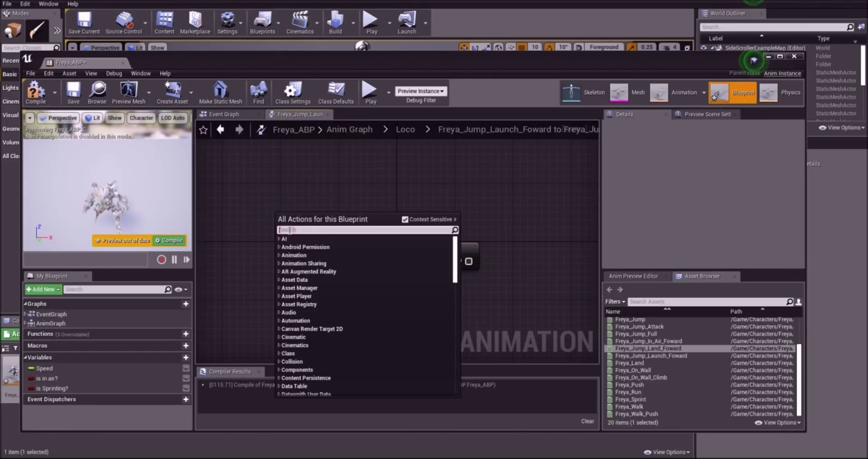
{"action": "type", "text": "time rem"}
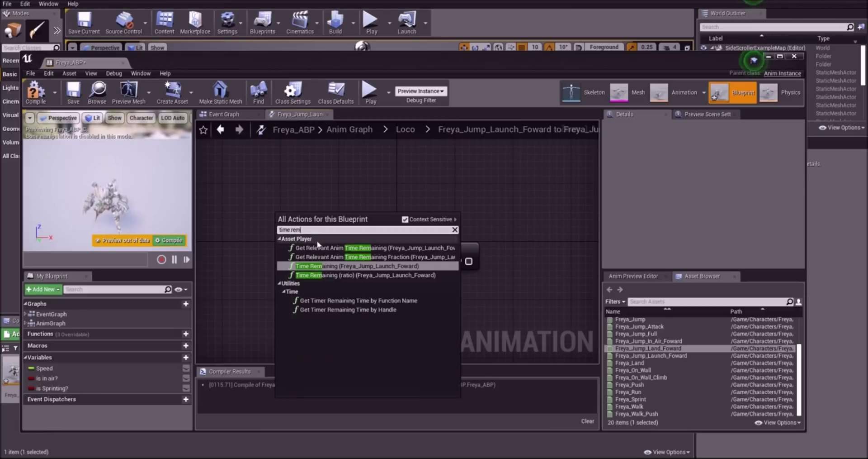
{"action": "left_click", "coordinate": [393, 267]}
{"action": "left_click_drag", "start_coordinate": [368, 232], "coordinate": [253, 245]}
{"action": "right_click_drag", "start_coordinate": [327, 215], "coordinate": [388, 198]}
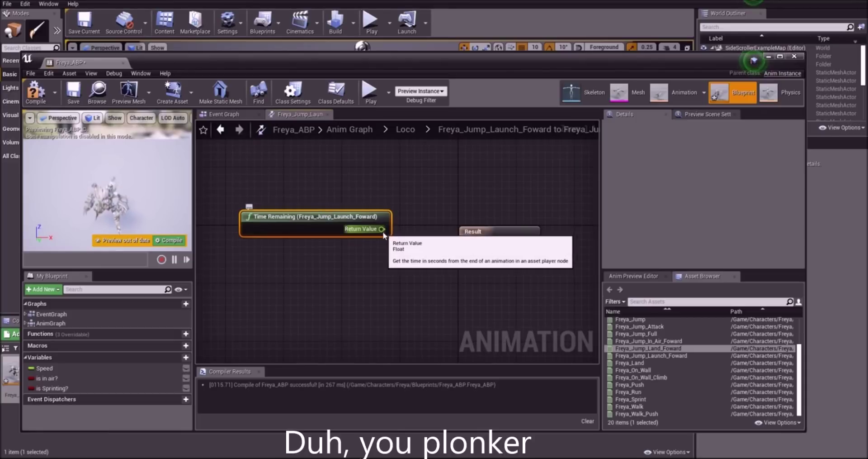
- Feed the launch clip's remaining time into a float <= float comparison and move the Result node farther away from it
{"action": "left_click_drag", "start_coordinate": [381, 228], "coordinate": [417, 195]}
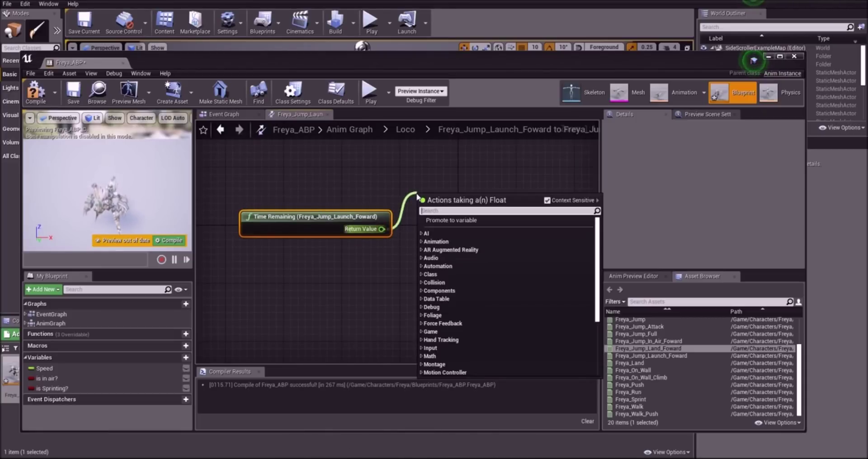
{"action": "type", "text": "les"}
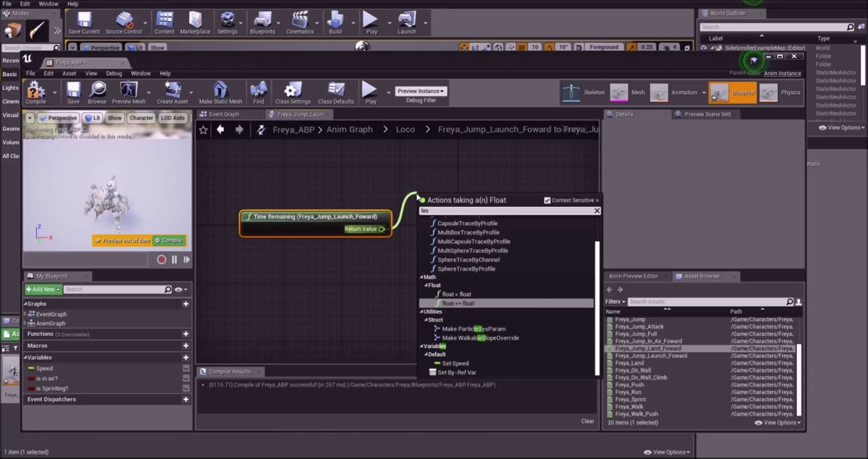
{"action": "type", "text": "s t"}
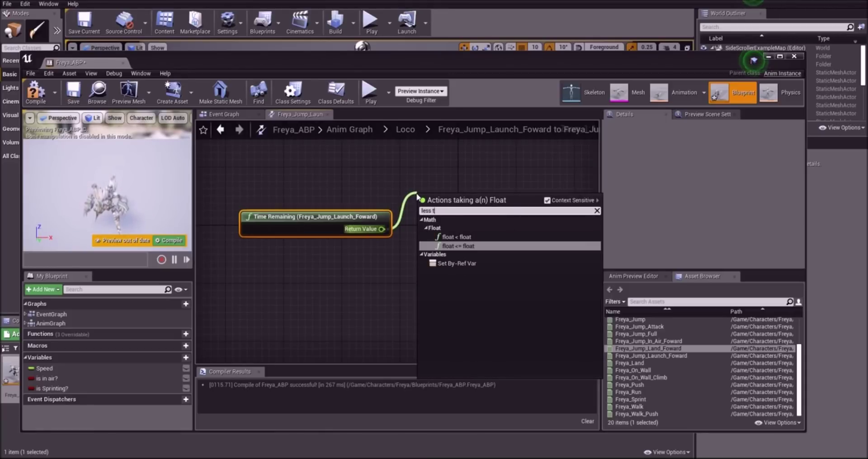
{"action": "left_click", "coordinate": [456, 245]}
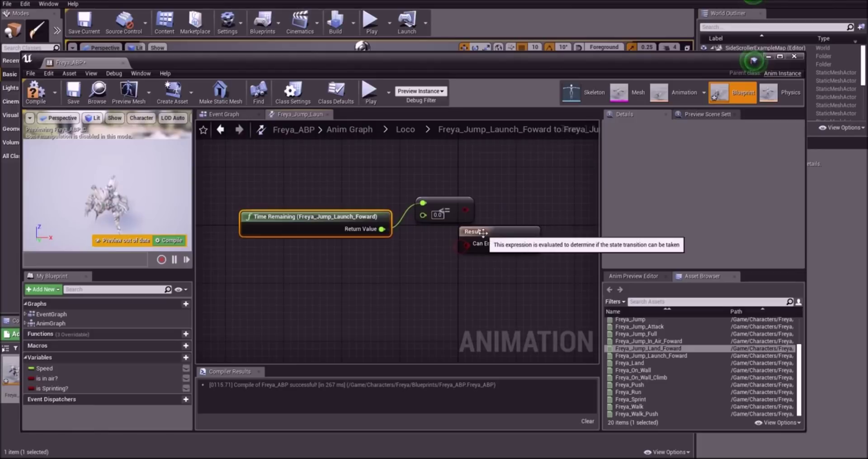
{"action": "left_click_drag", "start_coordinate": [484, 232], "coordinate": [525, 232]}
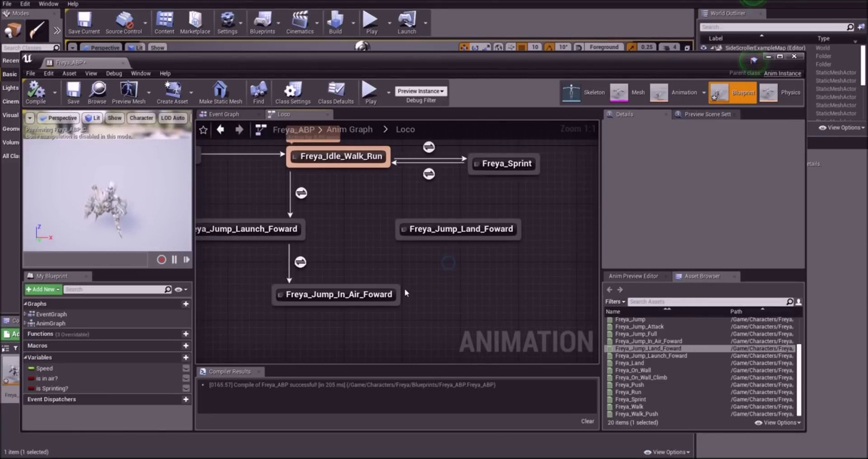
- Create a transition from Freya_Jump_In_Air_Foward to Freya_Jump_Land_Foward and place an is in air? getter in its rule graph
{"action": "left_click_drag", "start_coordinate": [399, 293], "coordinate": [422, 246]}
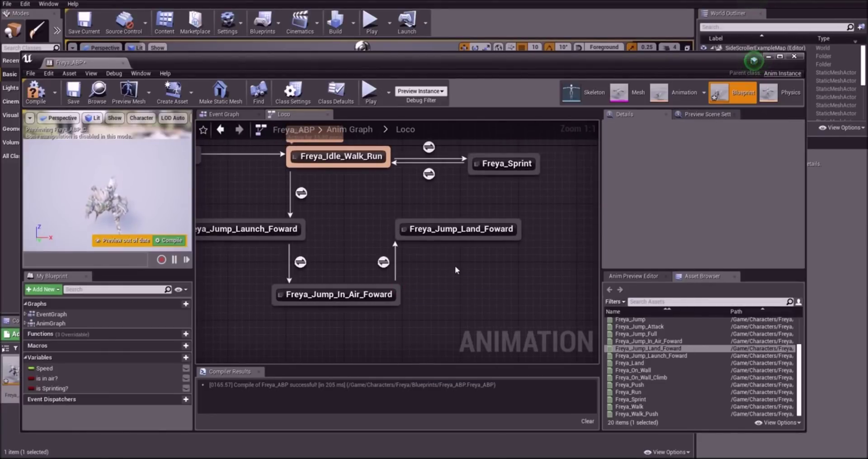
{"action": "double_click", "coordinate": [386, 269]}
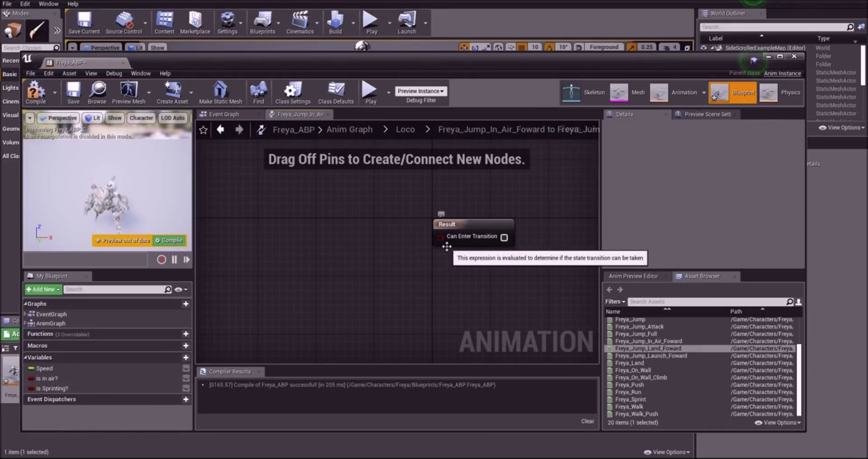
{"action": "left_click", "coordinate": [57, 379]}
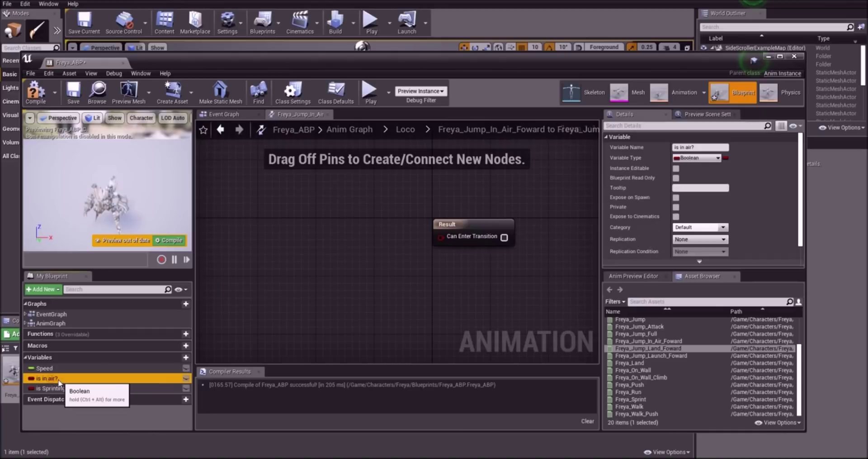
{"action": "left_click_drag", "start_coordinate": [285, 230], "coordinate": [286, 231]}
{"action": "left_click", "coordinate": [328, 240]}
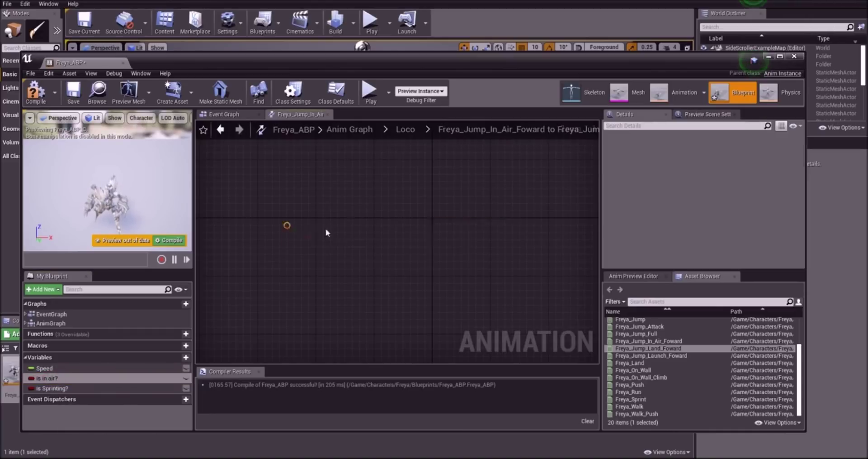
- Invert is in air? with a NOT Boolean node, connect it to Can Enter Transition and compile the blueprint
{"action": "left_click_drag", "start_coordinate": [357, 185], "coordinate": [363, 184]}
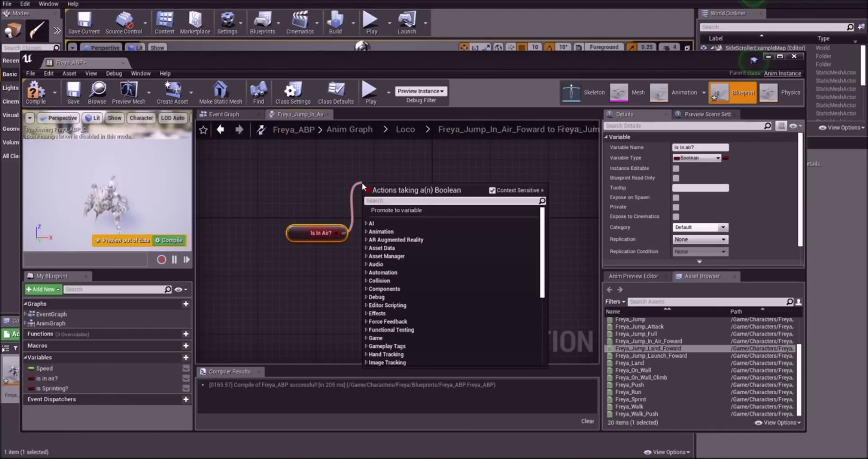
{"action": "type", "text": "not"}
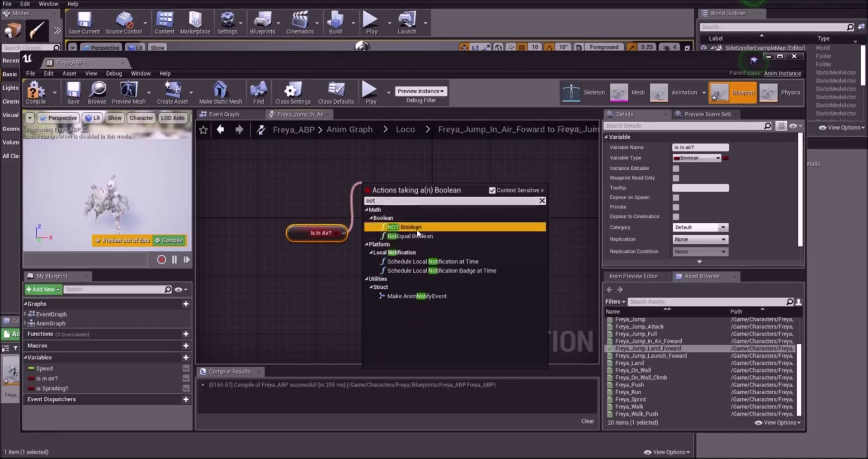
{"action": "left_click", "coordinate": [404, 226]}
{"action": "left_click_drag", "start_coordinate": [410, 191], "coordinate": [437, 240]}
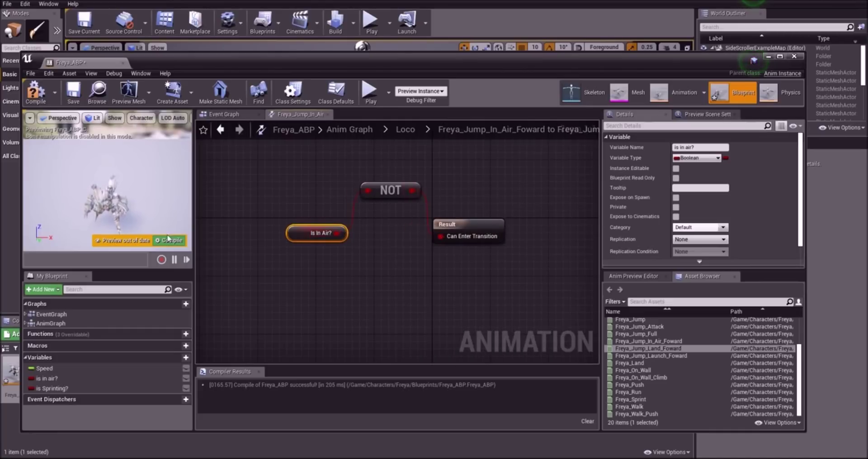
{"action": "left_click", "coordinate": [168, 239]}
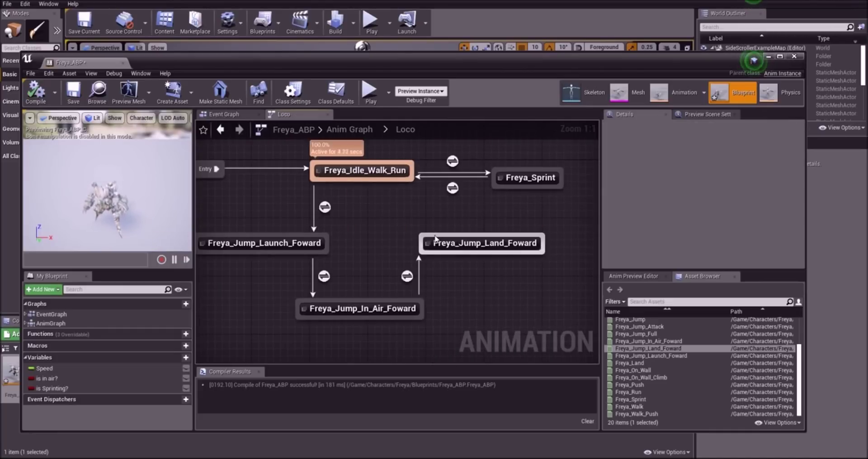
- Create a transition from Freya_Jump_Land_Foward to Freya_Idle_Walk_Run and add a Time Remaining (Freya_Jump_Land_Foward) node to its rule
{"action": "left_click_drag", "start_coordinate": [436, 238], "coordinate": [372, 185]}
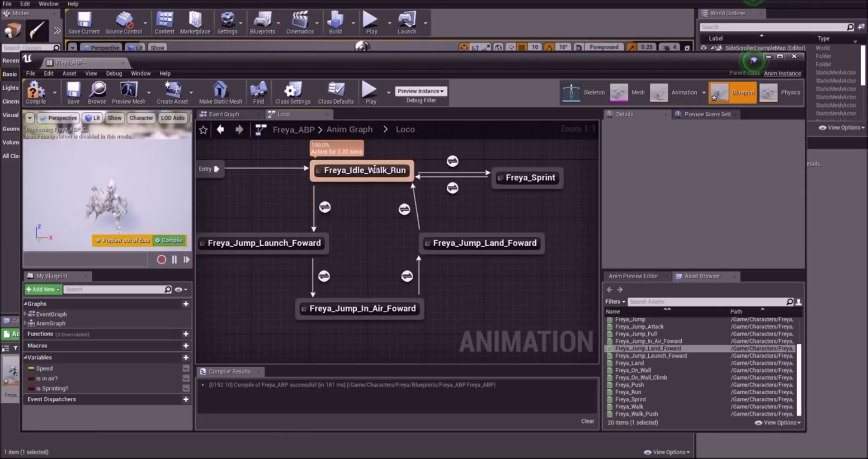
{"action": "double_click", "coordinate": [405, 210]}
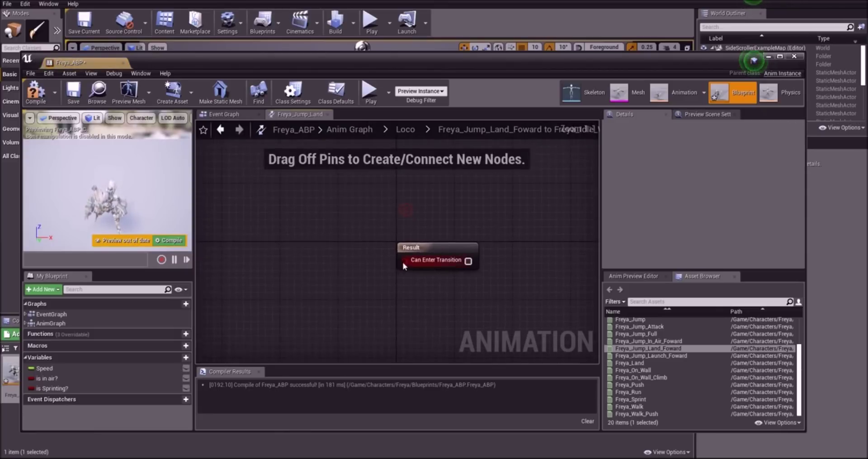
{"action": "right_click", "coordinate": [266, 225]}
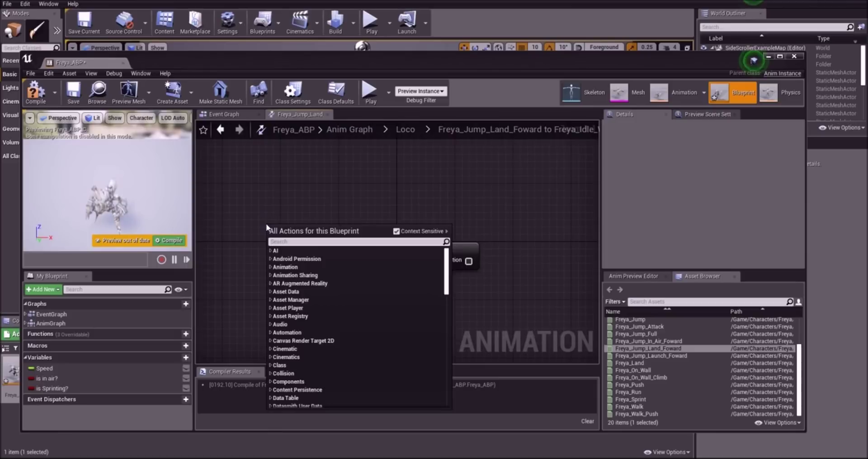
{"action": "type", "text": "time rem"}
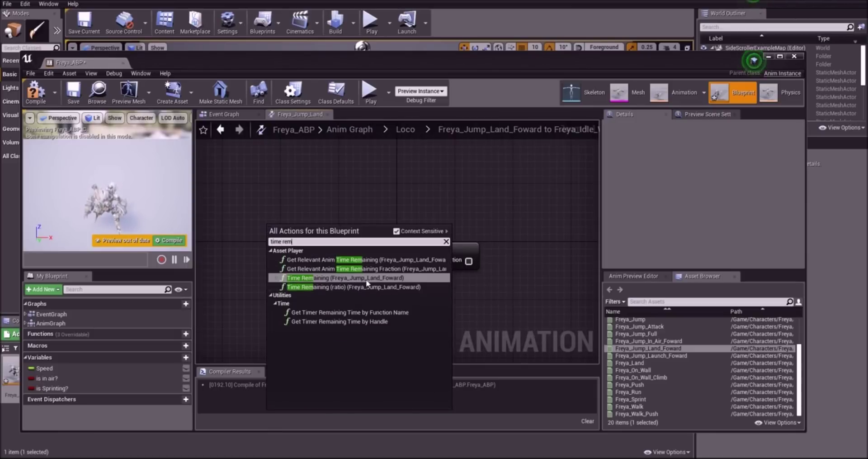
{"action": "left_click", "coordinate": [367, 278]}
- Feed the landing clip's remaining time into a float <= float comparison in the land-to-idle rule
{"action": "left_click_drag", "start_coordinate": [286, 230], "coordinate": [332, 204]}
{"action": "type", "text": "less"}
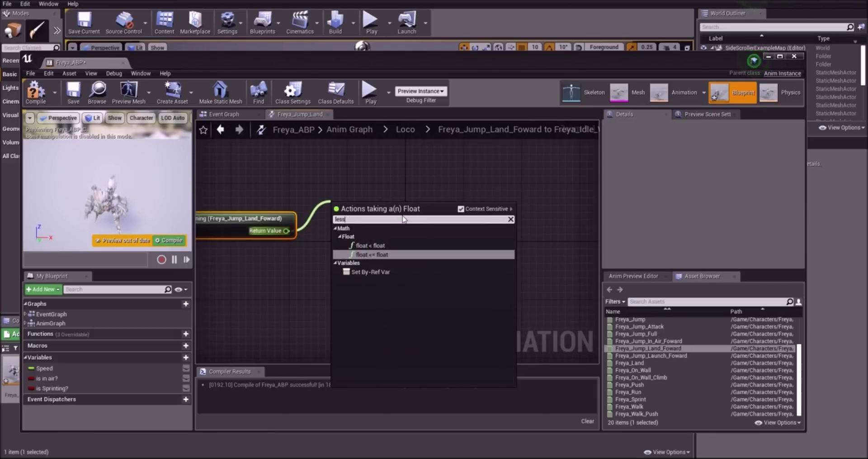
{"action": "left_click_drag", "start_coordinate": [384, 212], "coordinate": [387, 218]}
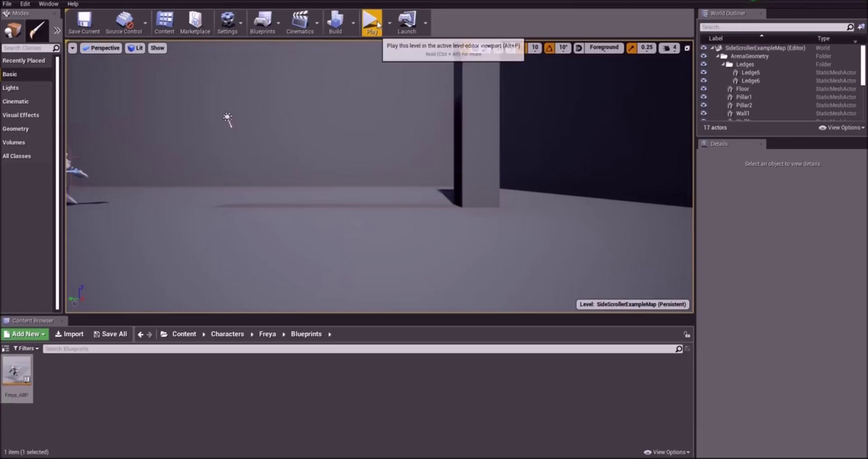
- Play the level and run Freya in both directions with repeated jumps to check the launch, in-air and landing animations
{"action": "left_click", "coordinate": [372, 23]}
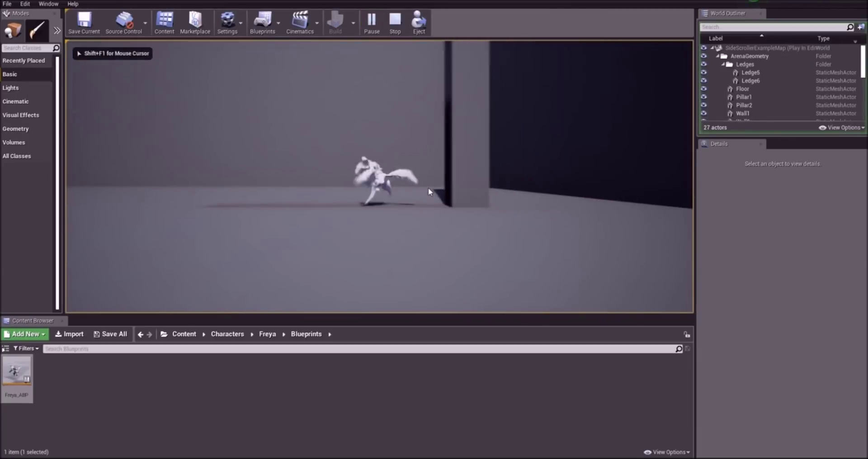
{"action": "key", "text": "a"}
{"action": "key", "text": "space"}
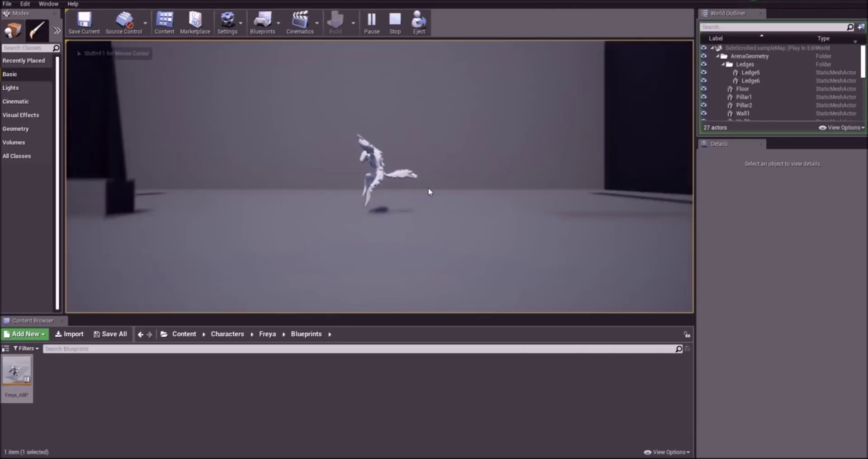
{"action": "key", "text": "d"}
{"action": "key", "text": "space"}
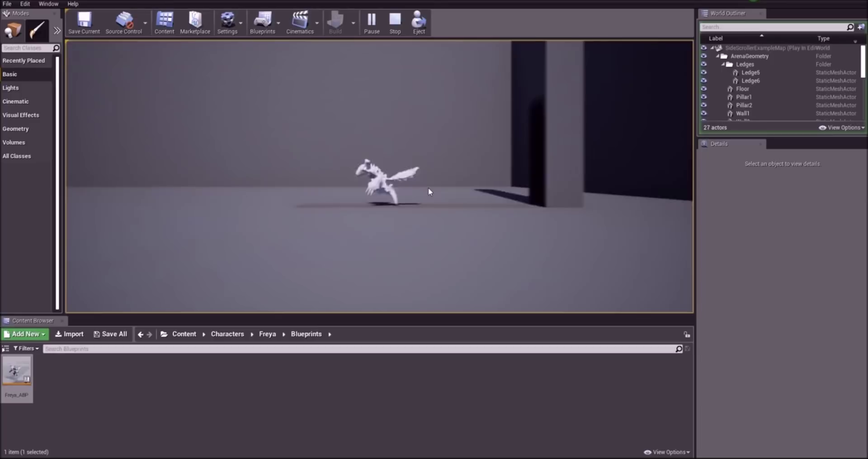
{"action": "key", "text": "space"}
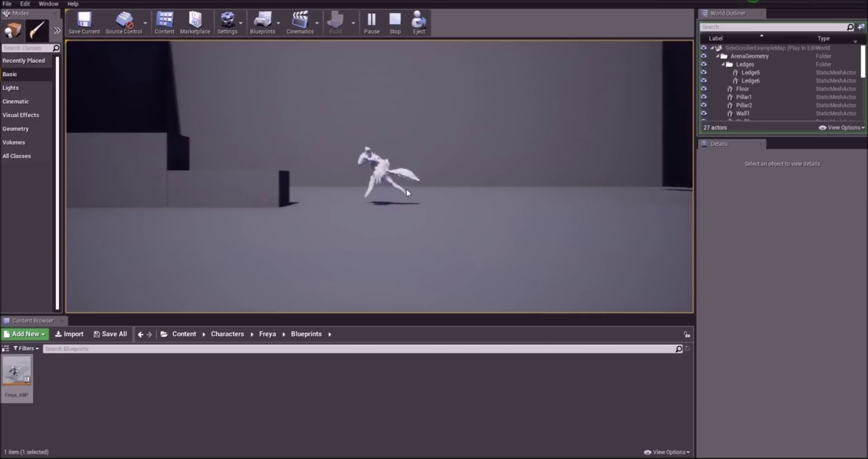
{"action": "key", "text": "space"}
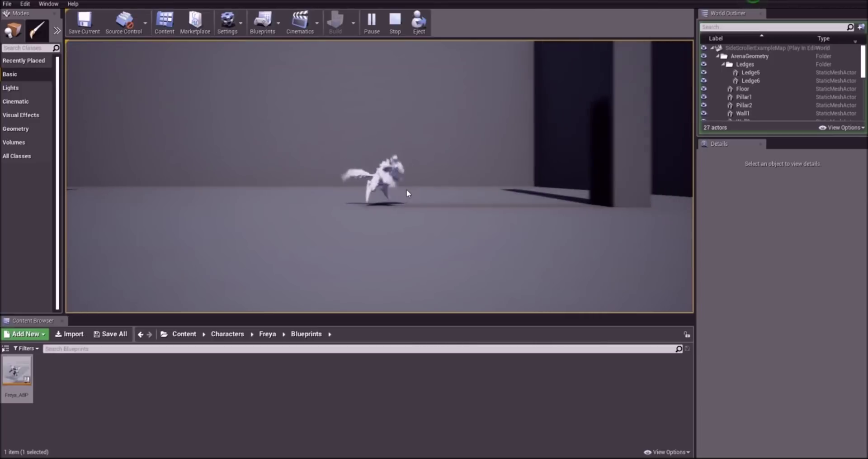
{"action": "key", "text": "a"}
{"action": "key", "text": "space"}
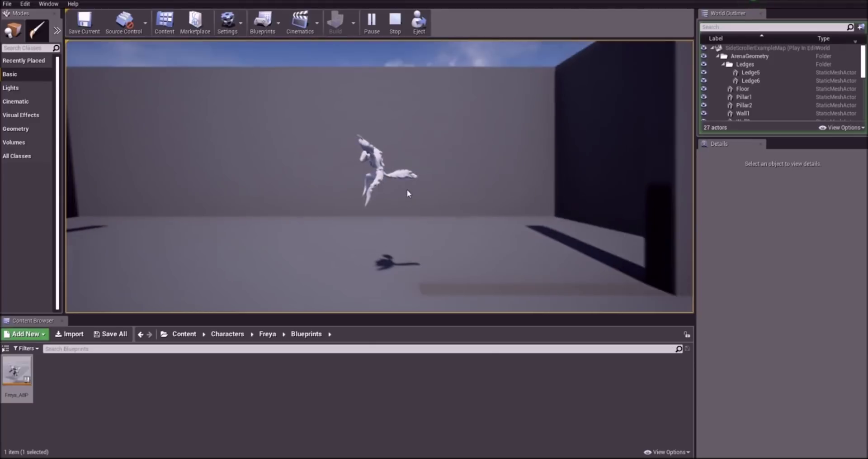
{"action": "key", "text": "Right"}
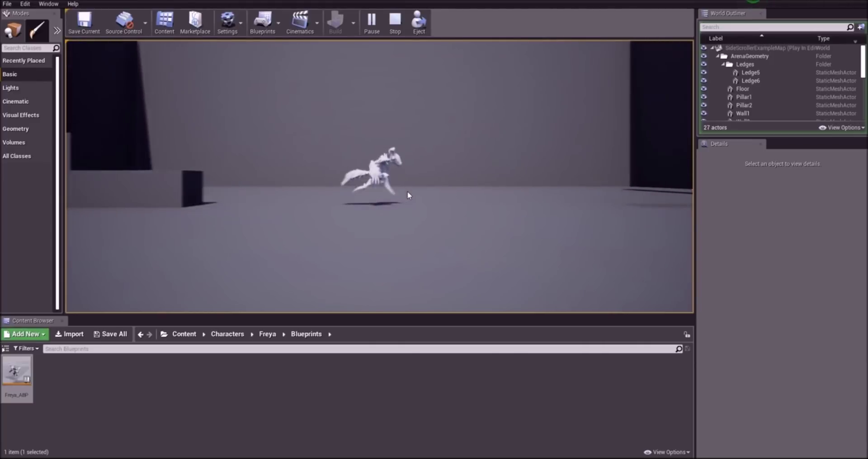
{"action": "key", "text": "space"}
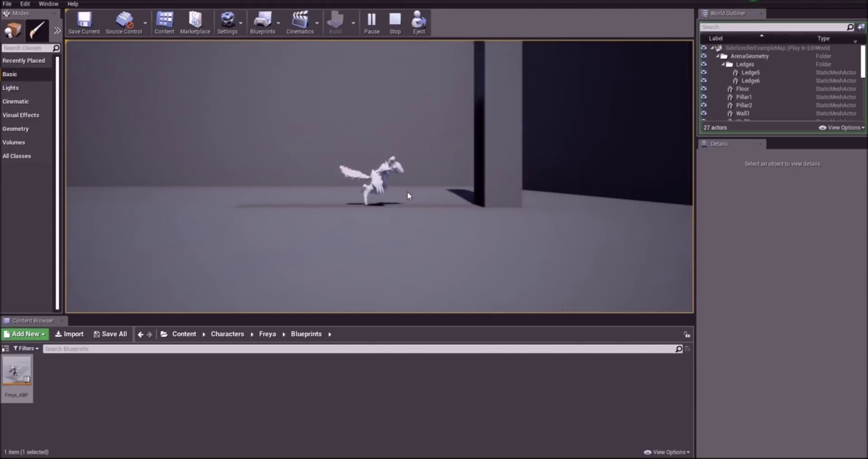
{"action": "key", "text": "a"}
{"action": "key", "text": "space"}
{"action": "key", "text": "d"}
{"action": "key", "text": "space"}
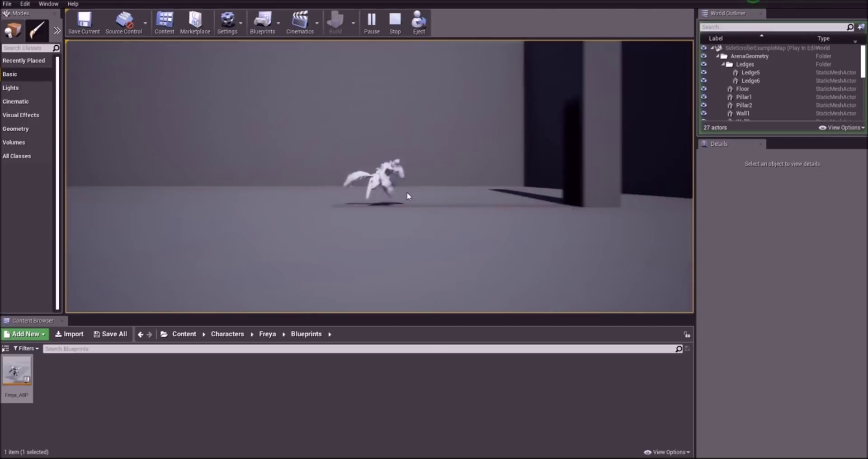
{"action": "key", "text": "a"}
{"action": "key", "text": "space"}
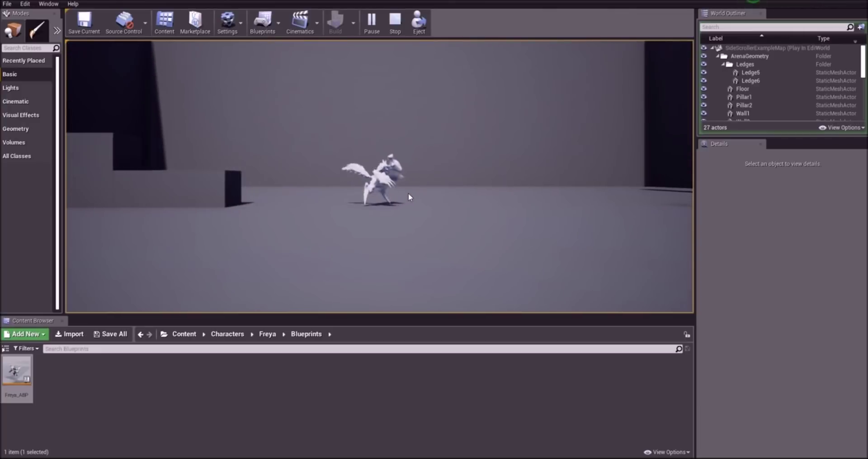
- Stop the playtest, switch to Maya and scrub Freya's jump animation to the landing frames around frame 15
{"action": "key", "text": "Escape"}
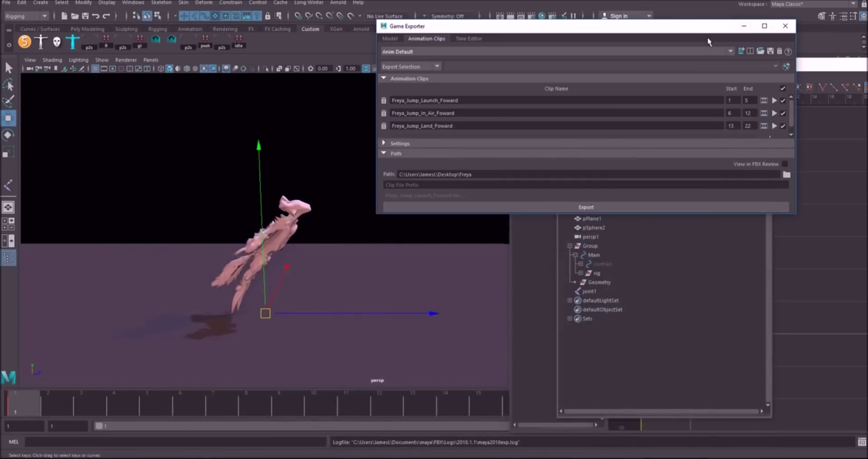
{"action": "left_click_drag", "start_coordinate": [312, 402], "coordinate": [479, 410]}
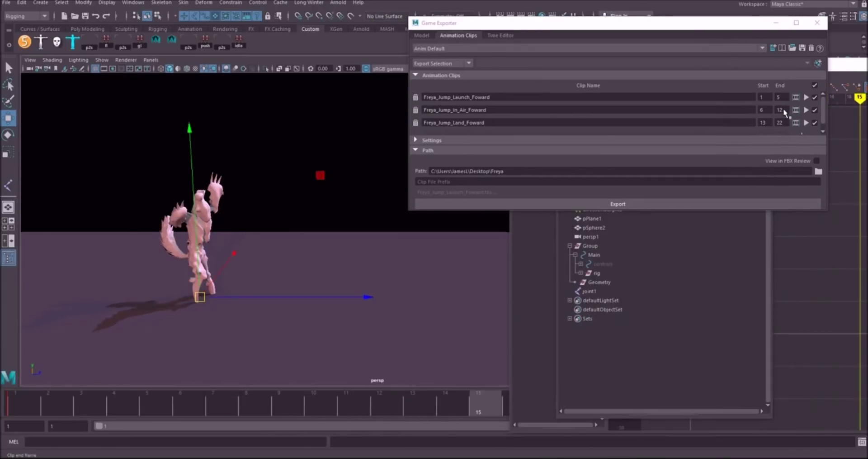
{"action": "left_click_drag", "start_coordinate": [474, 405], "coordinate": [497, 400]}
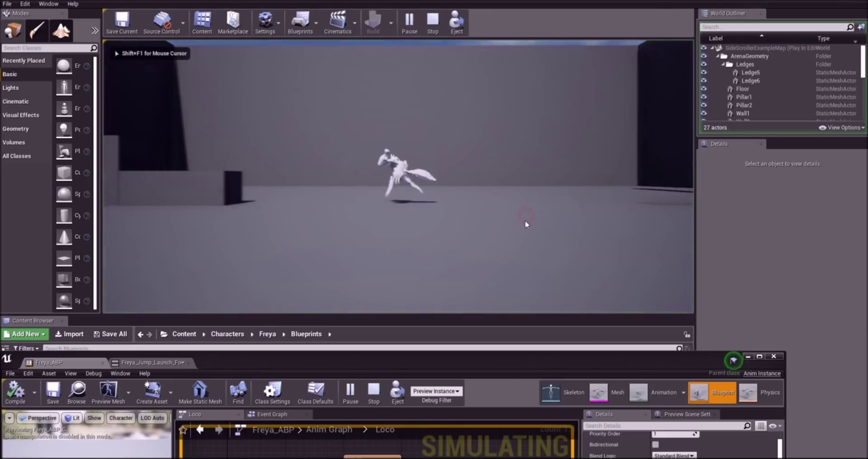
- Back in Unreal, playtest Freya running and jumping repeatedly in both directions to judge the jump's timing and landing, and end the session
{"action": "key", "text": "space"}
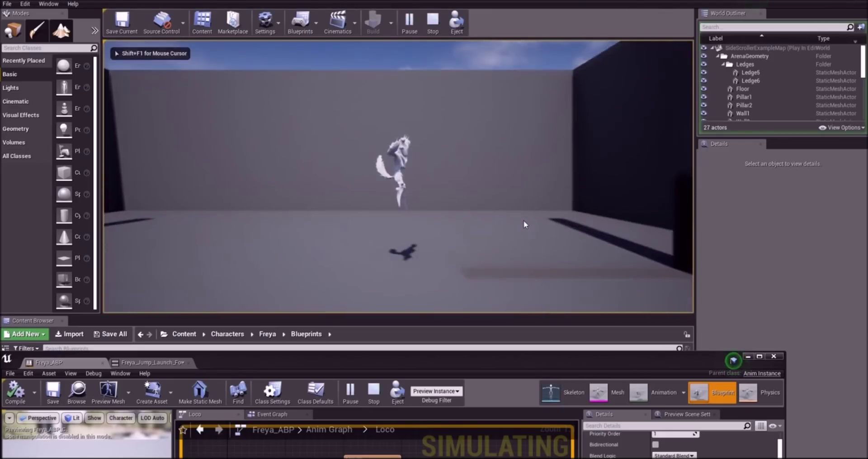
{"action": "key", "text": "a"}
{"action": "key", "text": "space"}
{"action": "key", "text": "d"}
{"action": "key", "text": "a"}
{"action": "key", "text": "space"}
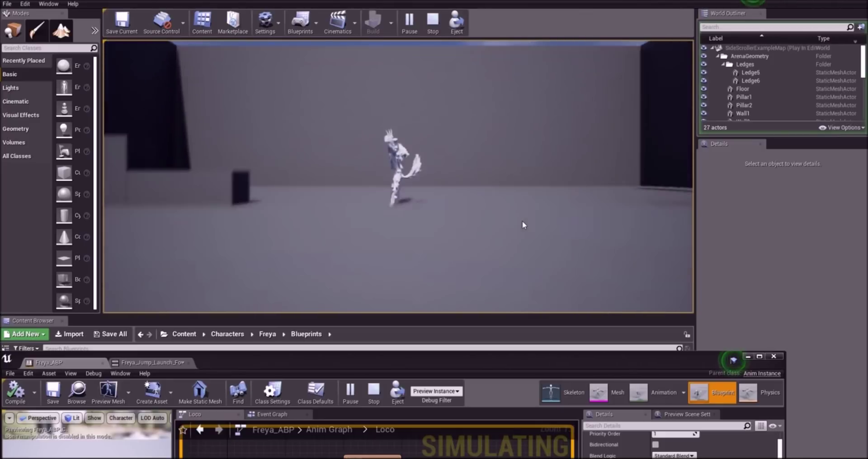
{"action": "key", "text": "space"}
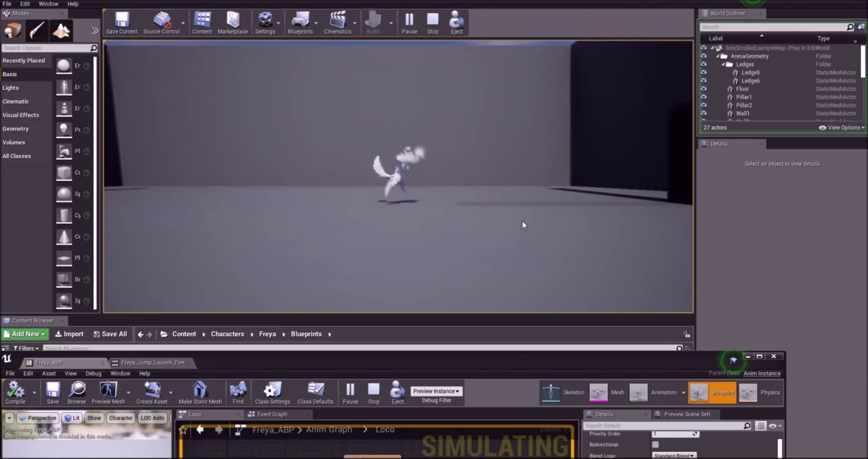
{"action": "key", "text": "space"}
{"action": "key", "text": "space"}
{"action": "key", "text": "a"}
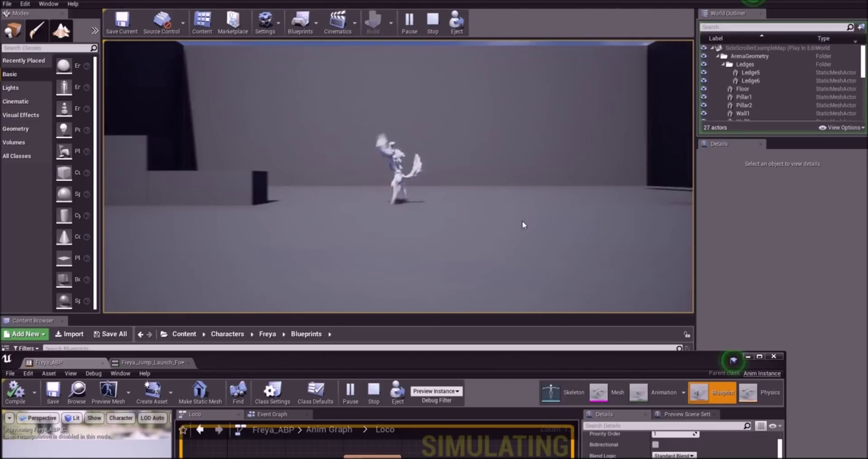
{"action": "key", "text": "space"}
{"action": "key", "text": "space"}
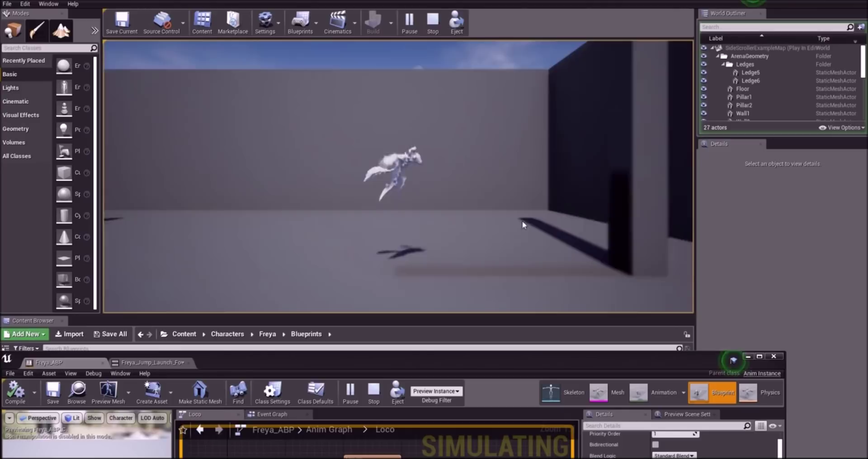
{"action": "key", "text": "space"}
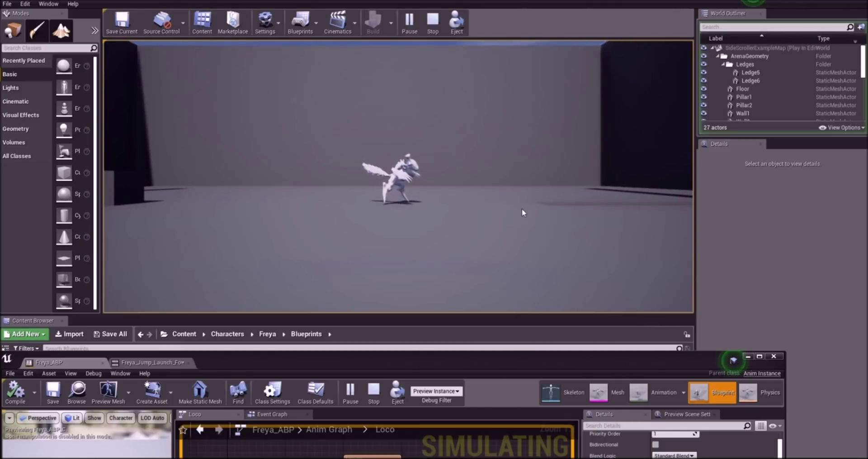
{"action": "key", "text": "Escape"}
- Open the SideScrollerCharacter blueprint and set the CharacterMovement component's Gravity Scale to 6
{"action": "left_click_drag", "start_coordinate": [304, 357], "coordinate": [323, 48]}
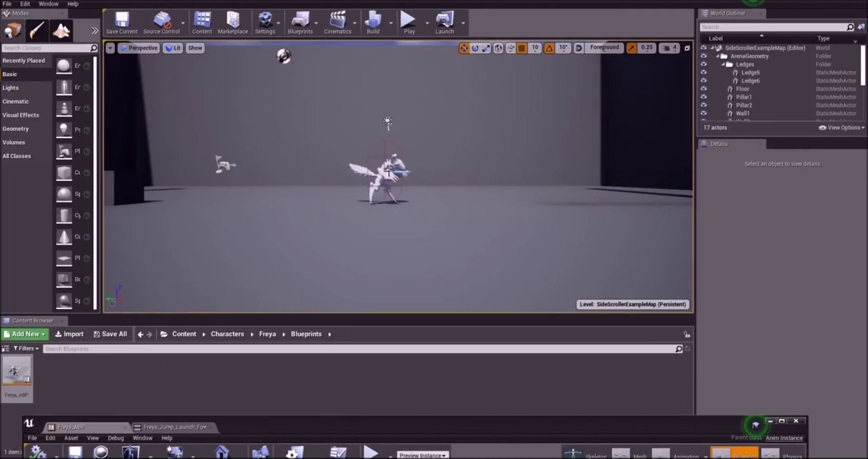
{"action": "left_click", "coordinate": [753, 107]}
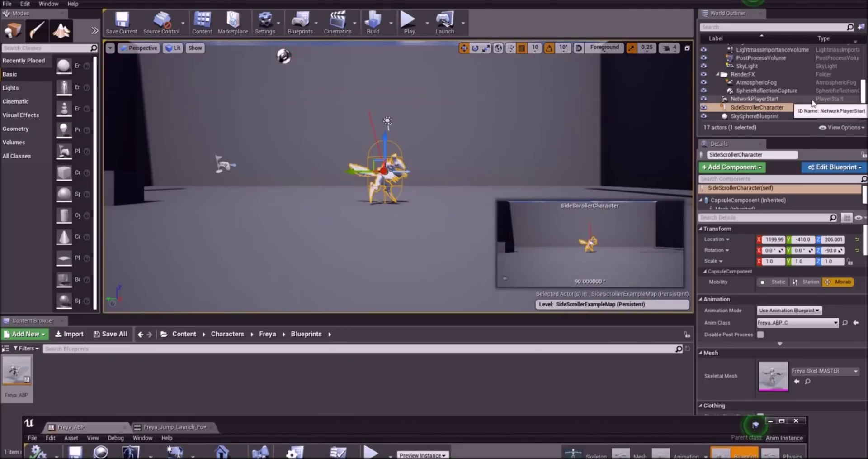
{"action": "left_click", "coordinate": [839, 108]}
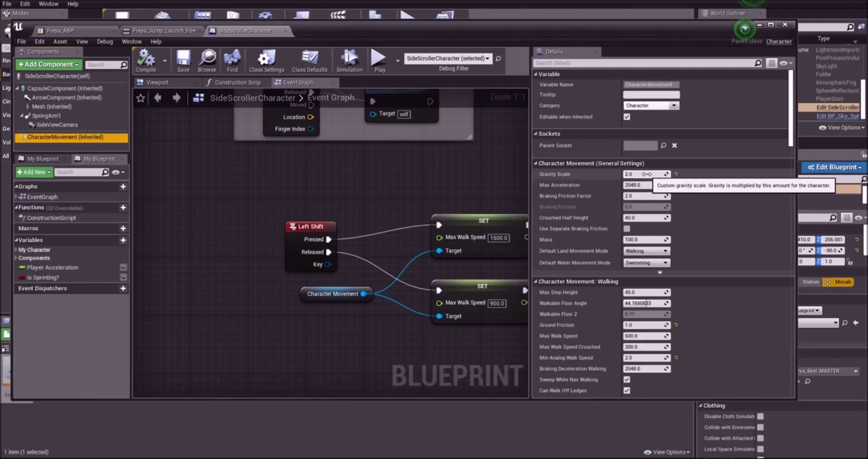
{"action": "left_click", "coordinate": [646, 175]}
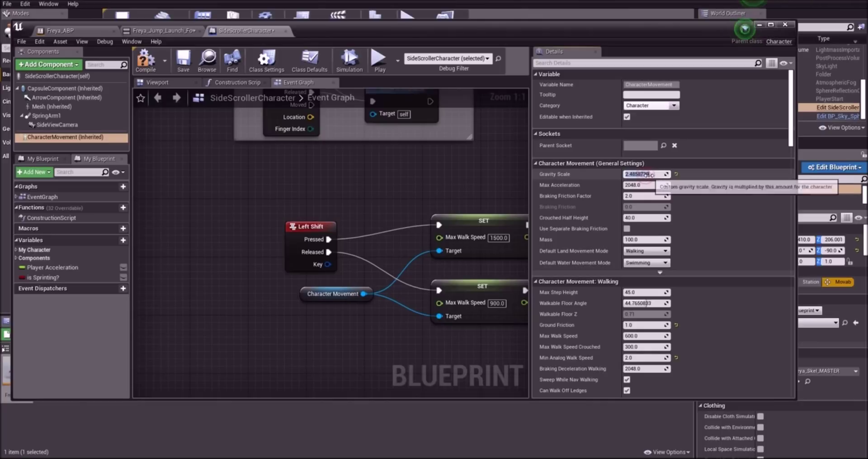
{"action": "type", "text": "6"}
{"action": "key", "text": "Return"}
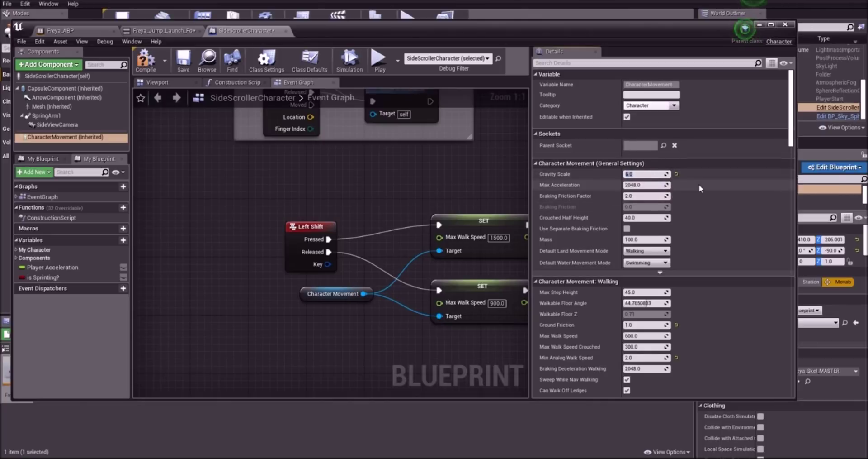
- Set the character's Jump Z Velocity to 2100, then compile and save the blueprint
{"action": "scroll", "coordinate": [700, 186], "scroll_direction": "down", "scroll_amount": 5}
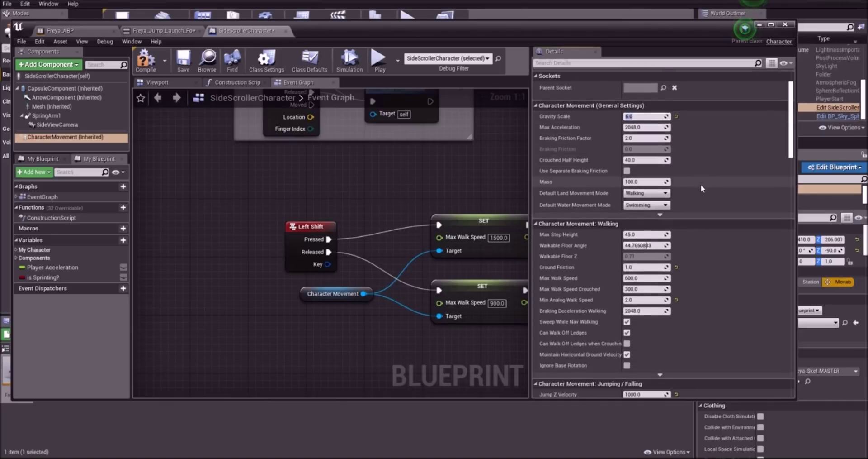
{"action": "scroll", "coordinate": [702, 188], "scroll_direction": "down", "scroll_amount": 1}
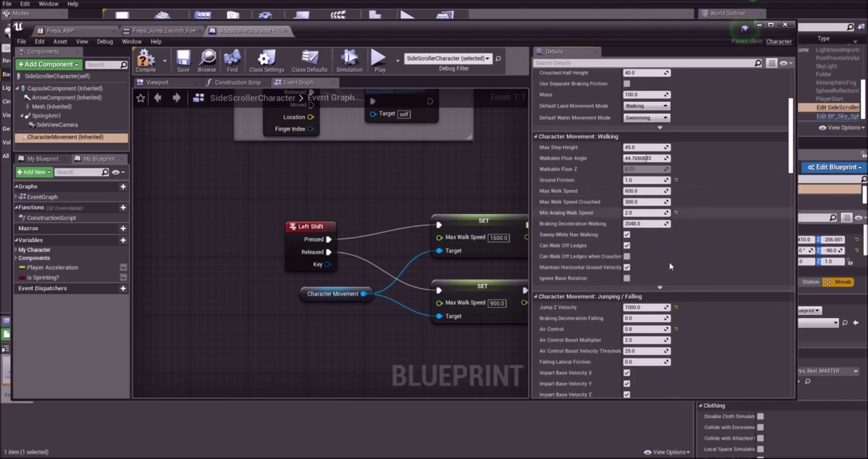
{"action": "left_click", "coordinate": [649, 307]}
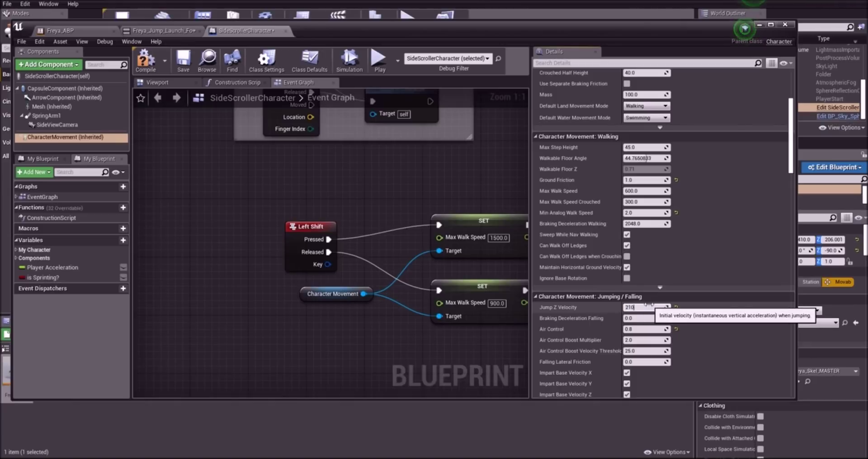
{"action": "key", "text": "Return"}
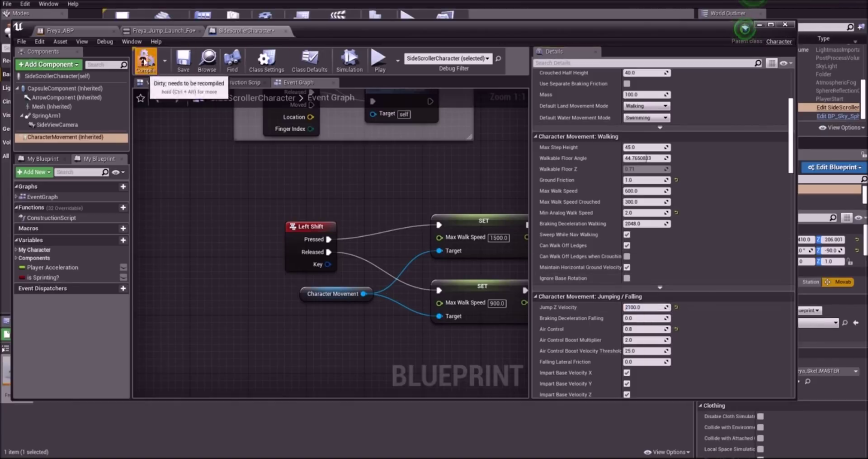
{"action": "left_click", "coordinate": [186, 67]}
- Play the level and jump while running to check the stronger gravity and jump velocity, ending the session
{"action": "left_click_drag", "start_coordinate": [345, 29], "coordinate": [372, 349]}
{"action": "left_click", "coordinate": [409, 21]}
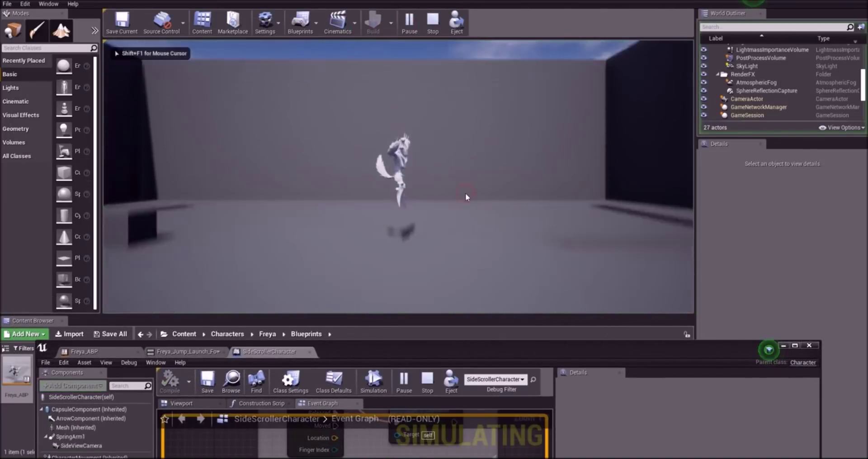
{"action": "key", "text": "a"}
{"action": "key", "text": "space"}
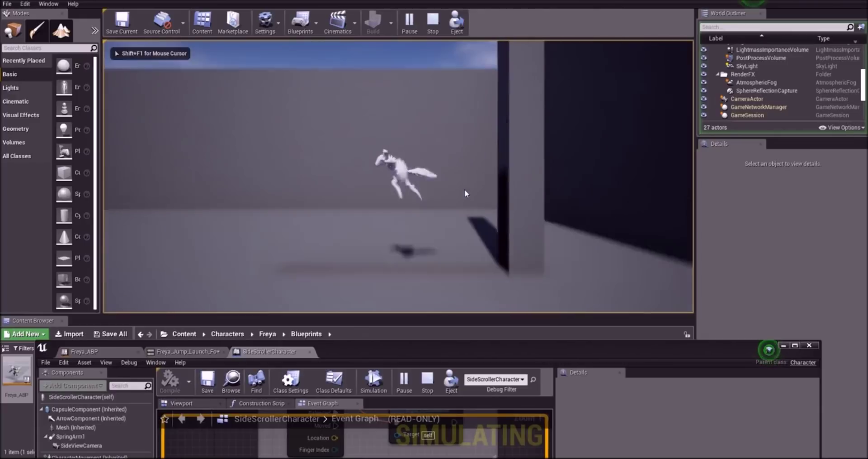
{"action": "key", "text": "Escape"}
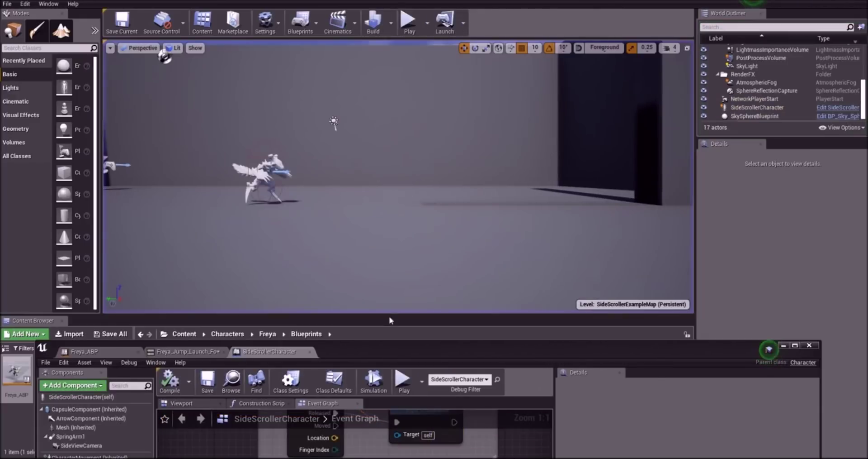
- Reopen the CharacterMovement component's general settings in the SideScrollerCharacter blueprint
{"action": "left_click_drag", "start_coordinate": [385, 347], "coordinate": [379, 37]}
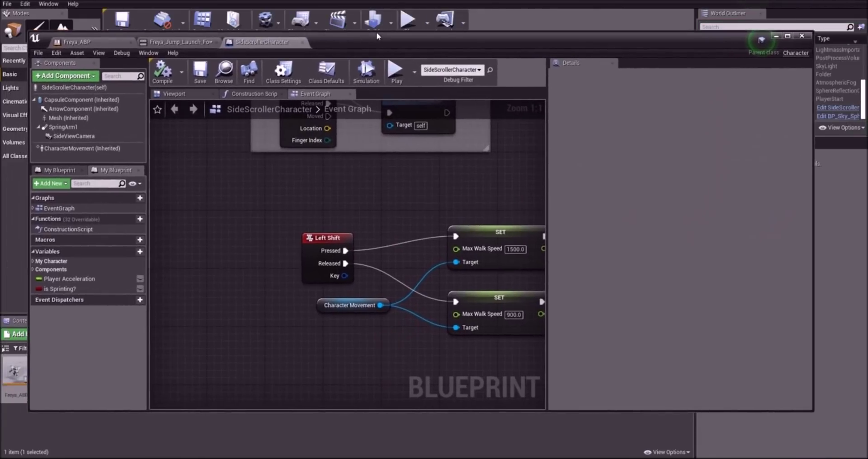
{"action": "left_click", "coordinate": [105, 149]}
{"action": "scroll", "coordinate": [678, 178], "scroll_direction": "up", "scroll_amount": 5}
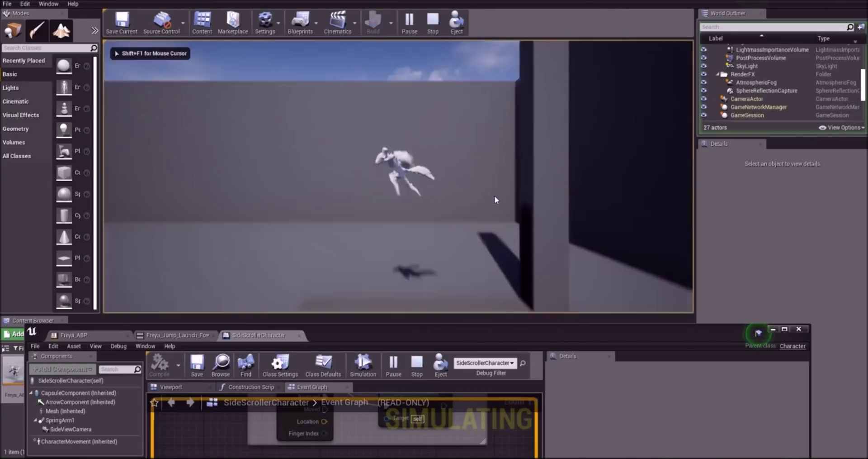
- Playtest several consecutive jumps in both directions to check the jump's height and fall speed, and stop the session
{"action": "key", "text": "space"}
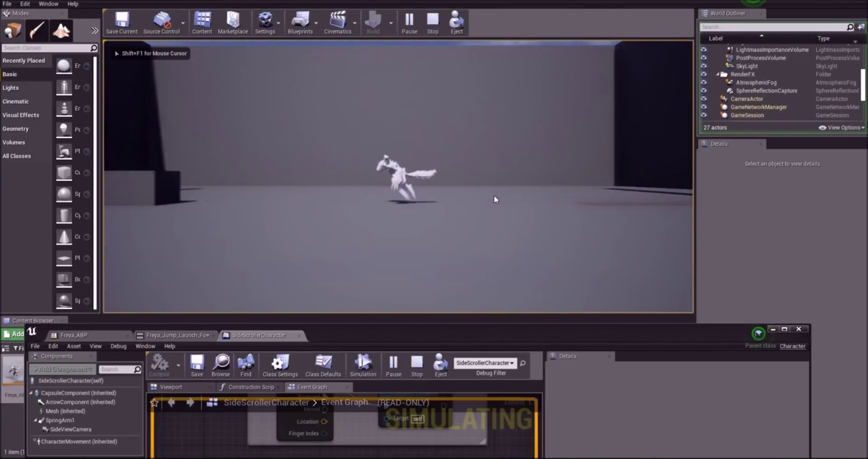
{"action": "key", "text": "space"}
{"action": "key", "text": "d"}
{"action": "key", "text": "space"}
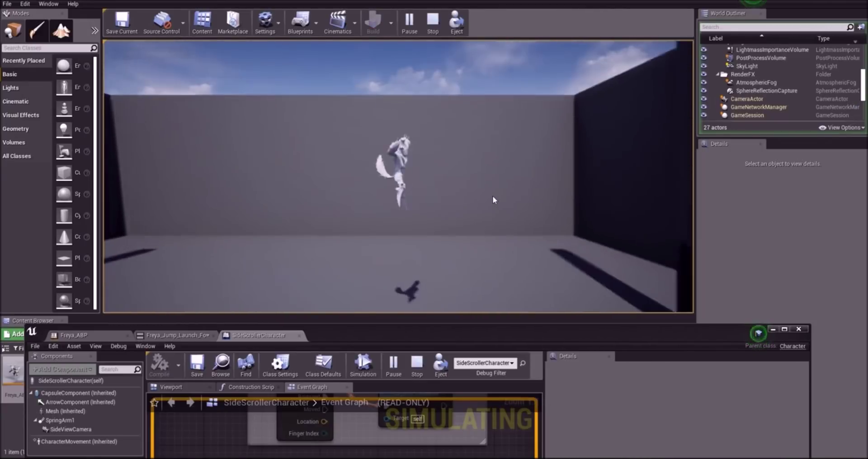
{"action": "key", "text": "space"}
{"action": "key", "text": "space"}
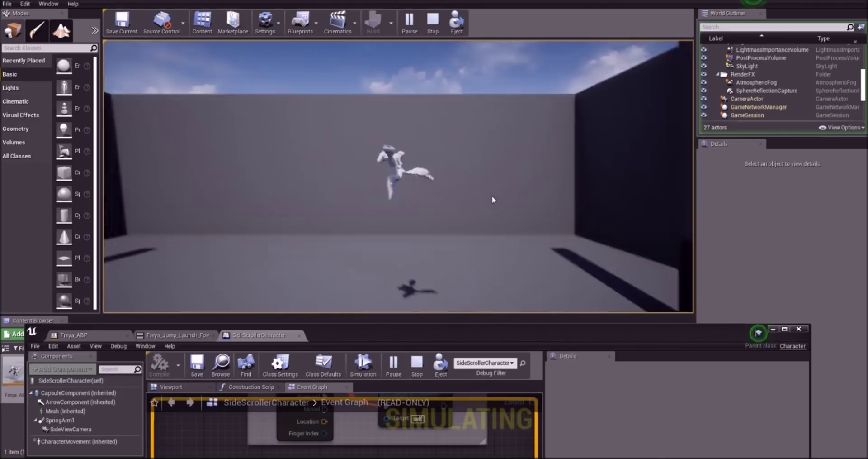
{"action": "key", "text": "Escape"}
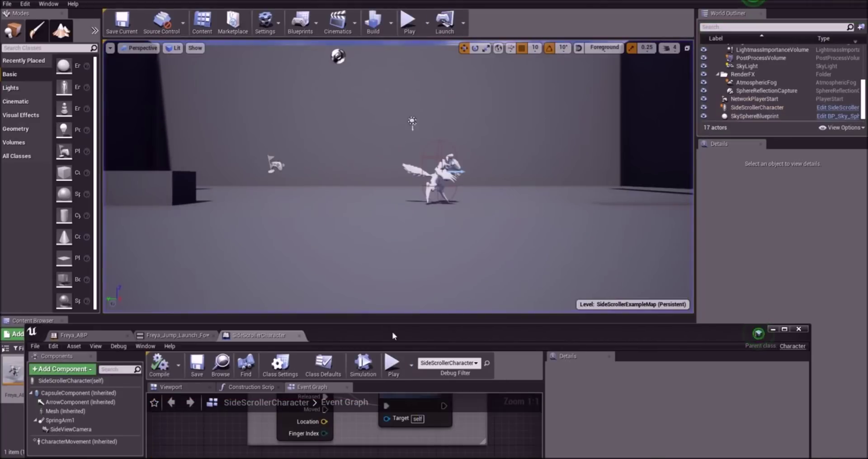
- Select the CharacterMovement component again and set its Gravity Scale to 4
{"action": "left_click_drag", "start_coordinate": [392, 335], "coordinate": [405, 57]}
{"action": "left_click", "coordinate": [113, 164]}
{"action": "left_click", "coordinate": [674, 184]}
{"action": "type", "text": "4"}
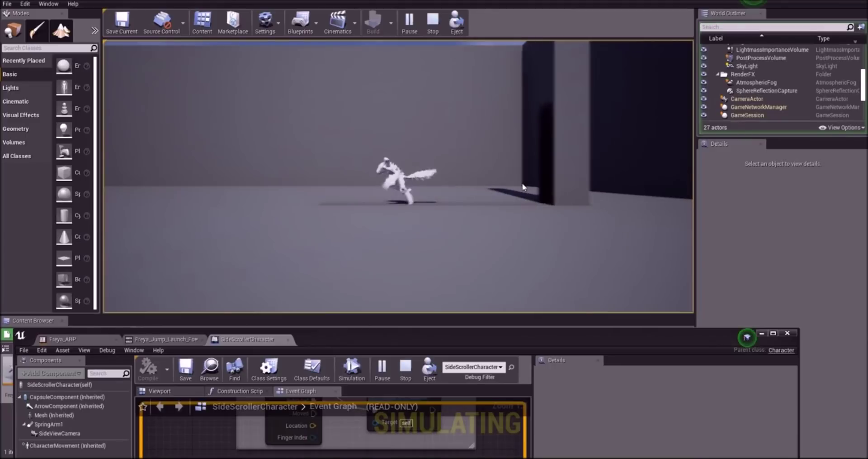
- Test Freya's jumps in the level with the reduced gravity and end the playtest
{"action": "key", "text": "space"}
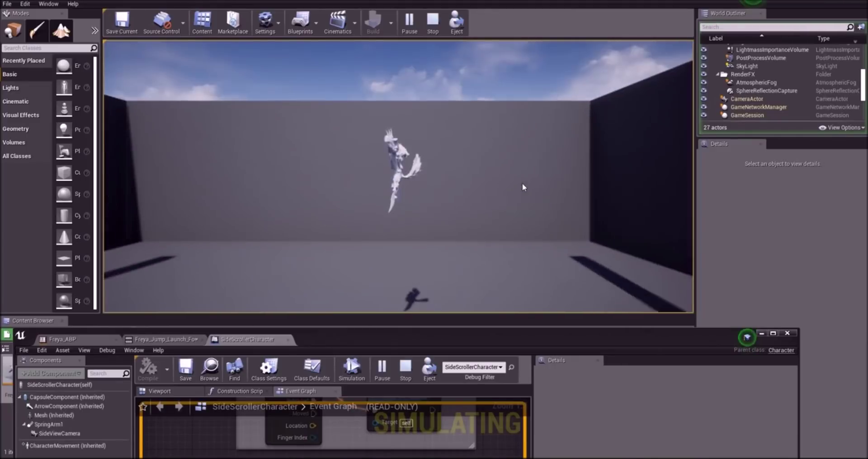
{"action": "key", "text": "d"}
{"action": "key", "text": "space"}
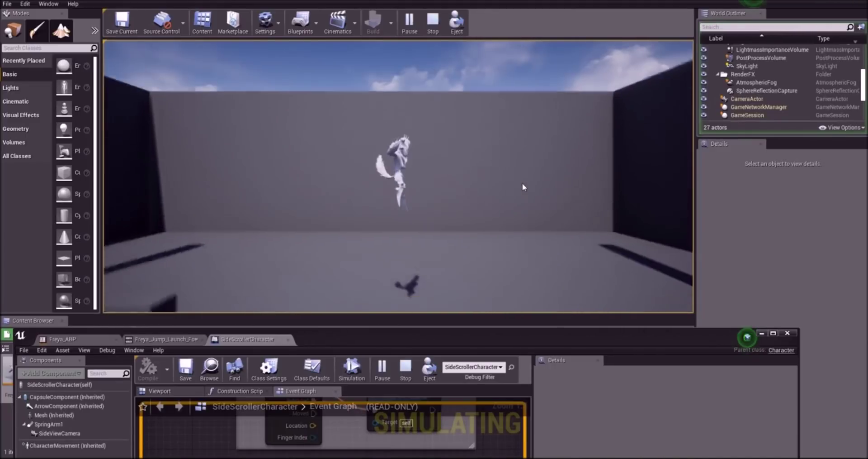
{"action": "key", "text": "Escape"}
- Open Freya_ABP's Loco state machine and select the transition from Freya_Idle_Walk_Run to Freya_Jump_Launch_Foward
{"action": "left_click_drag", "start_coordinate": [455, 335], "coordinate": [459, 51]}
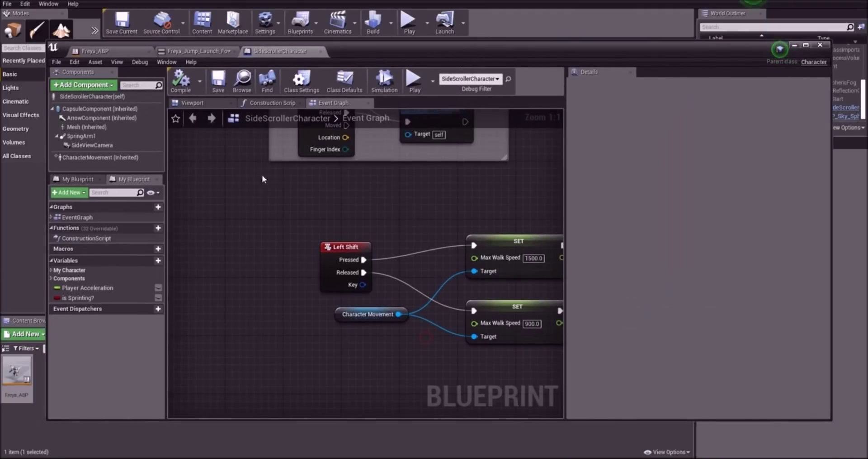
{"action": "left_click", "coordinate": [95, 51]}
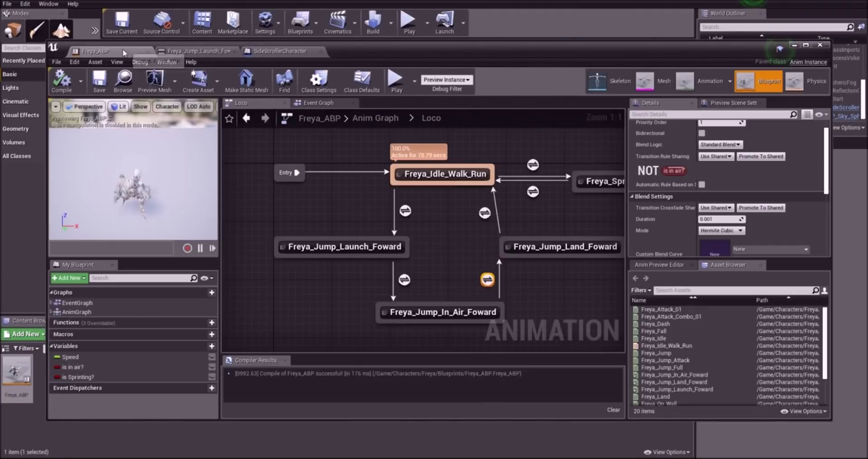
{"action": "left_click", "coordinate": [405, 211]}
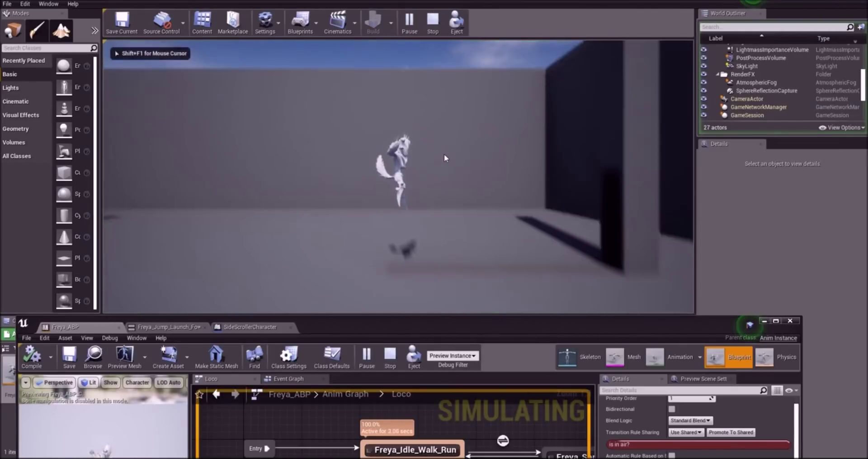
- Playtest Freya's running jumps in both directions to check the landing and in-air transitions, and end the session
{"action": "key", "text": "a"}
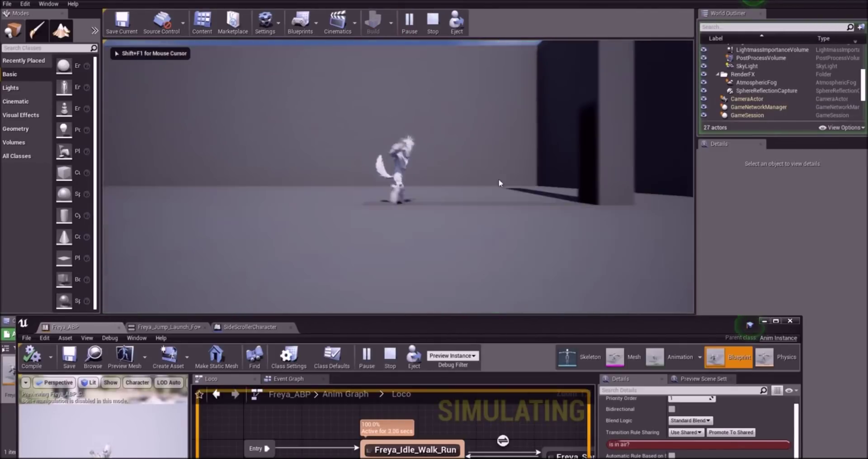
{"action": "key", "text": "space"}
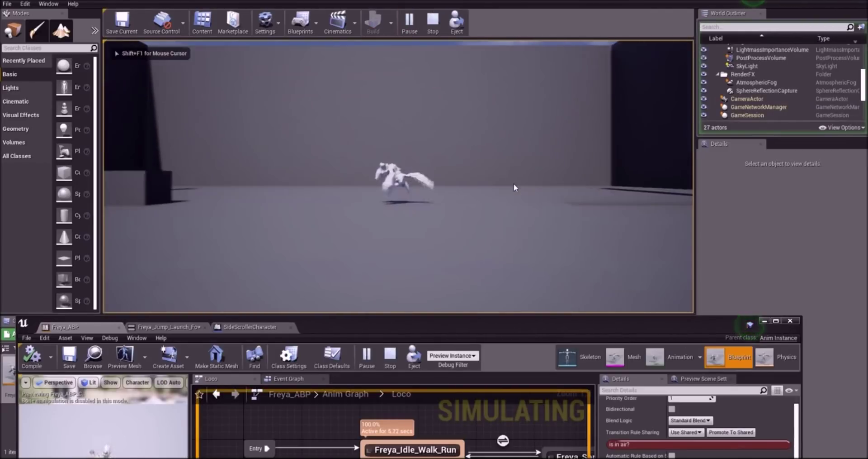
{"action": "key", "text": "d"}
{"action": "key", "text": "space"}
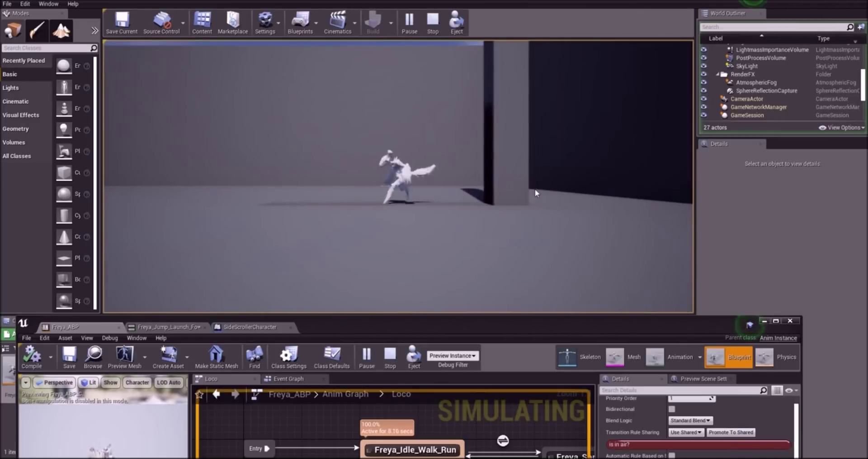
{"action": "key", "text": "a"}
{"action": "key", "text": "space"}
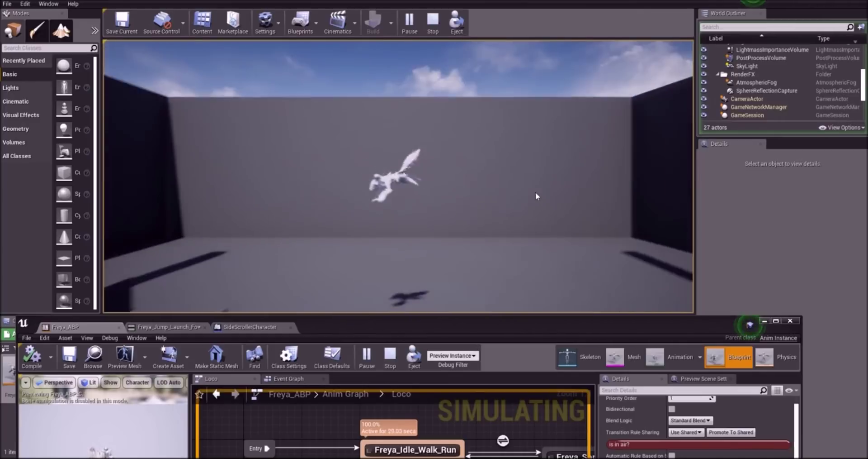
{"action": "key", "text": "d"}
{"action": "key", "text": "space"}
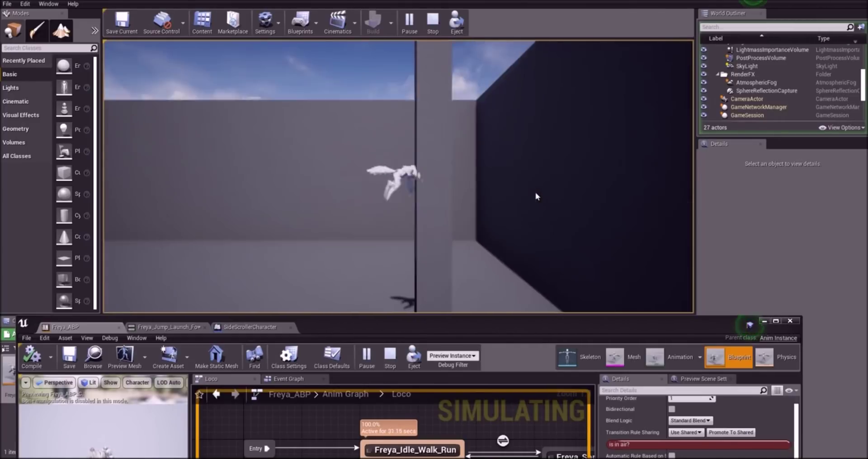
{"action": "key", "text": "space"}
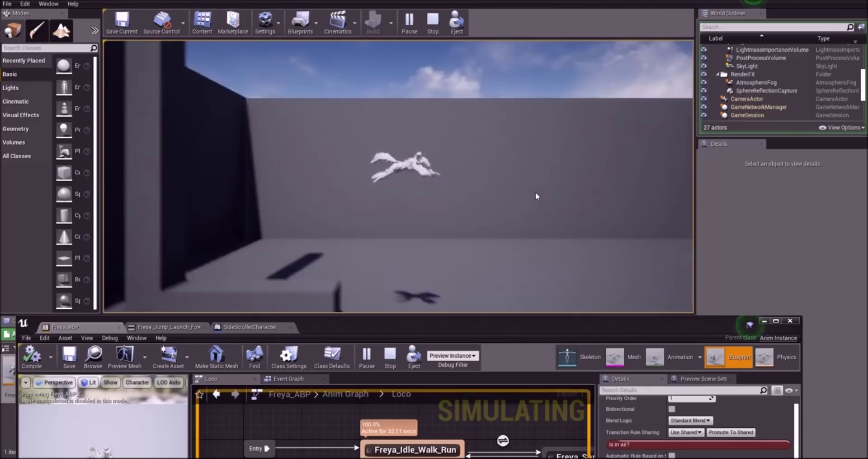
{"action": "key", "text": "Escape"}
- Add a transition from Freya_Sprint to Freya_Jump_Launch_Foward in the Loco state machine
{"action": "left_click_drag", "start_coordinate": [381, 342], "coordinate": [392, 102]}
{"action": "scroll", "coordinate": [516, 300], "scroll_direction": "down", "scroll_amount": 1}
{"action": "right_click_drag", "start_coordinate": [517, 300], "coordinate": [445, 283]}
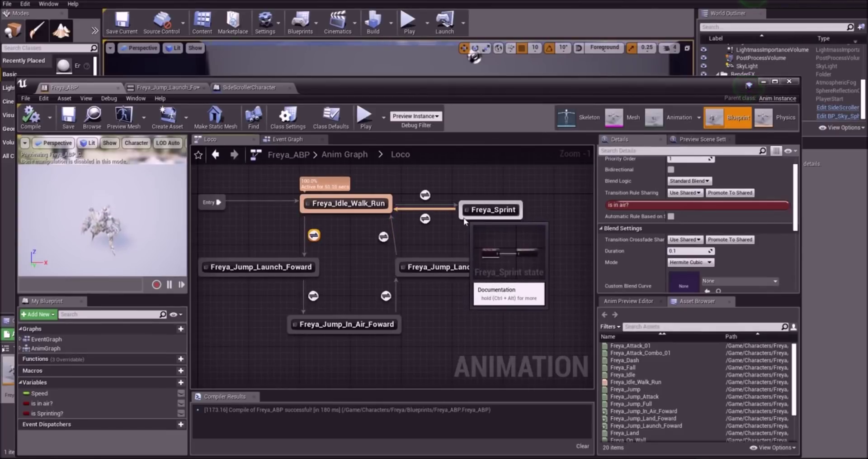
{"action": "left_click_drag", "start_coordinate": [459, 219], "coordinate": [291, 259]}
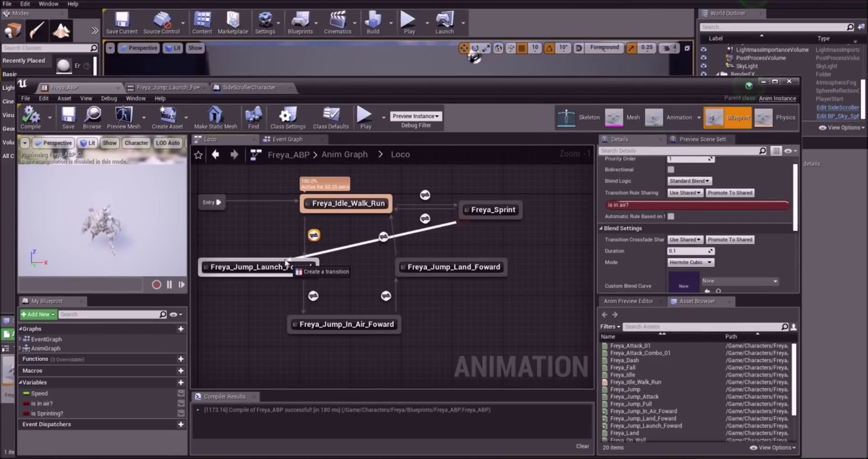
- Use the is in air? variable as the rule for the Freya_Sprint to Freya_Jump_Launch_Foward transition and return to Loco
{"action": "double_click", "coordinate": [383, 236]}
{"action": "left_click", "coordinate": [54, 403]}
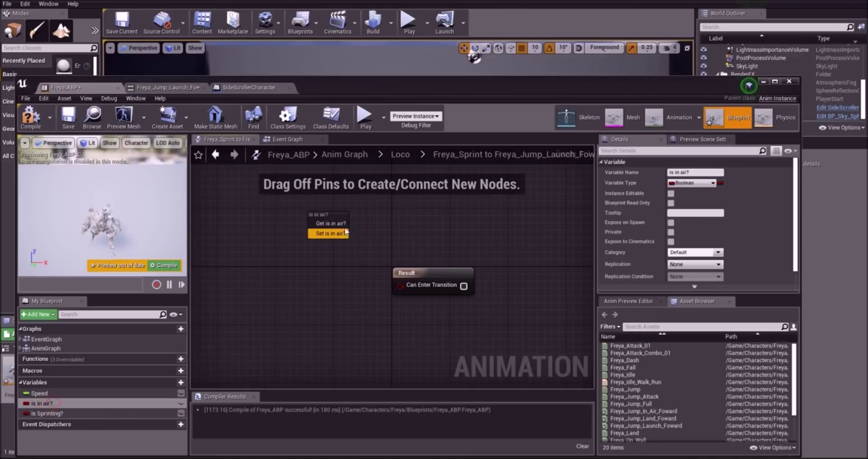
{"action": "left_click", "coordinate": [400, 154]}
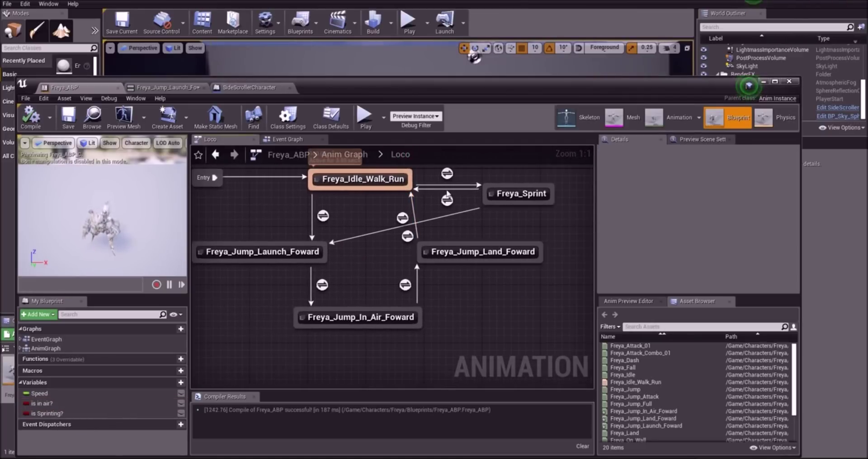
- Add a transition from Freya_Jump_Land_Foward to Freya_Sprint, governed by a comparison on the landing clip's remaining time
{"action": "left_click_drag", "start_coordinate": [475, 244], "coordinate": [485, 243]}
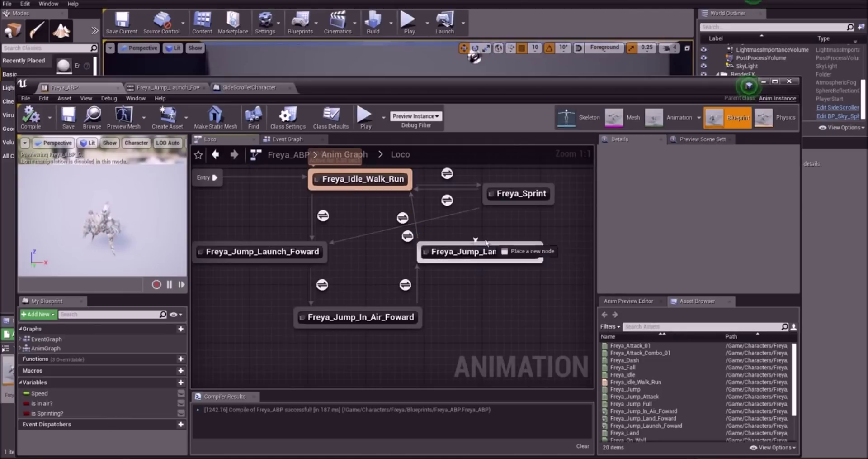
{"action": "left_click_drag", "start_coordinate": [509, 207], "coordinate": [509, 204]}
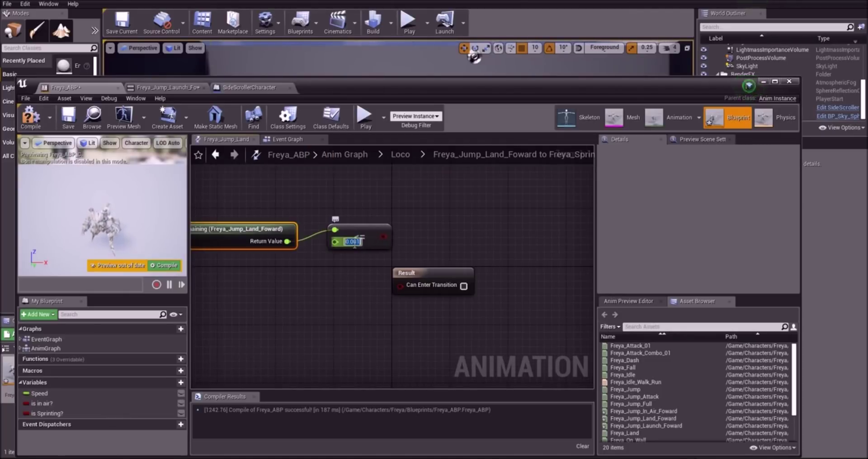
{"action": "left_click_drag", "start_coordinate": [401, 291], "coordinate": [402, 290]}
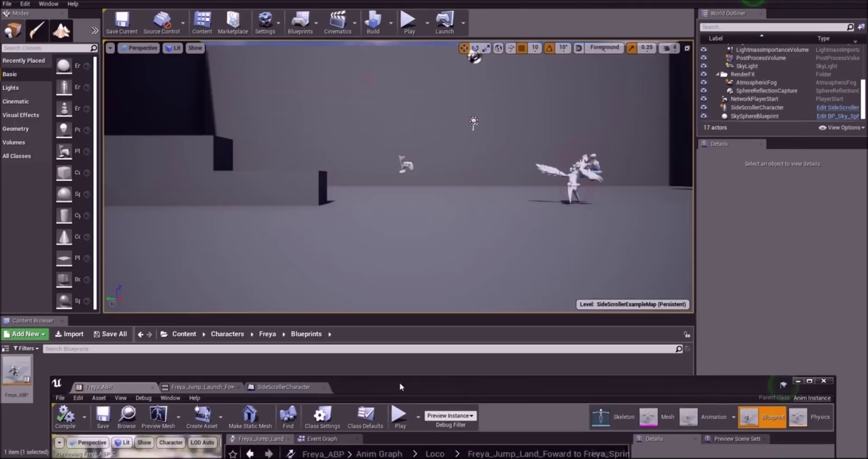
- Playtest Freya's jumps with the new sprint transitions in both directions and stop the session
{"action": "left_click_drag", "start_coordinate": [401, 385], "coordinate": [396, 388]}
{"action": "left_click", "coordinate": [404, 23]}
{"action": "left_click", "coordinate": [411, 34]}
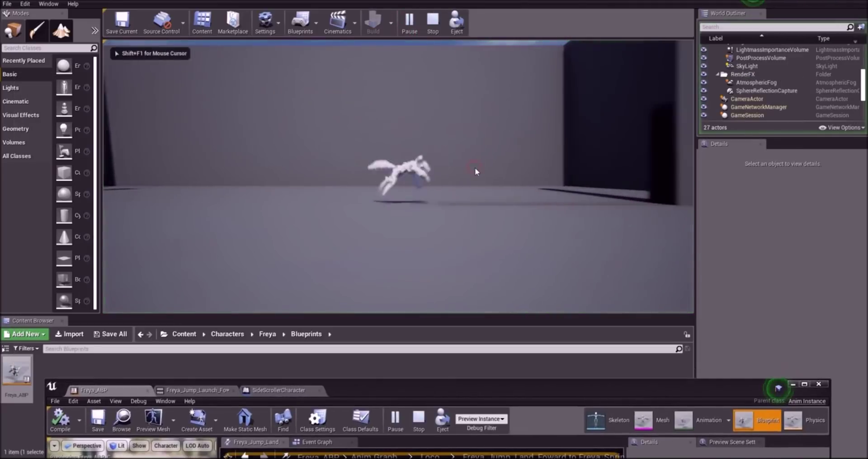
{"action": "key", "text": "d"}
{"action": "key", "text": "space"}
{"action": "key", "text": "a"}
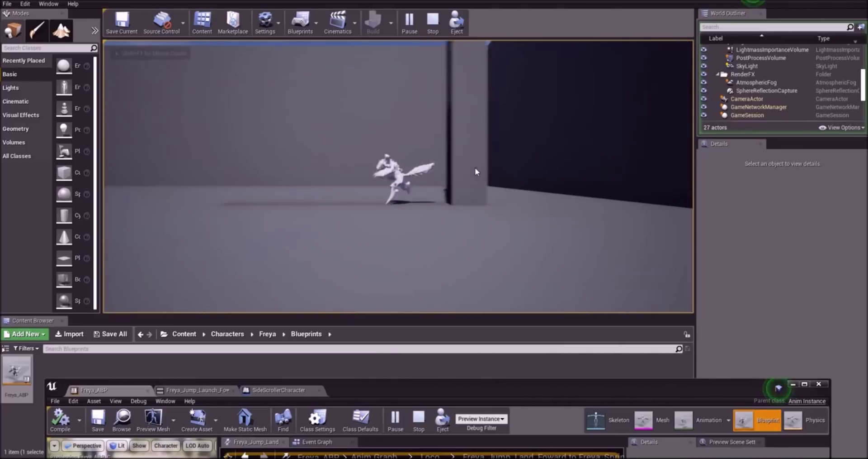
{"action": "key", "text": "space"}
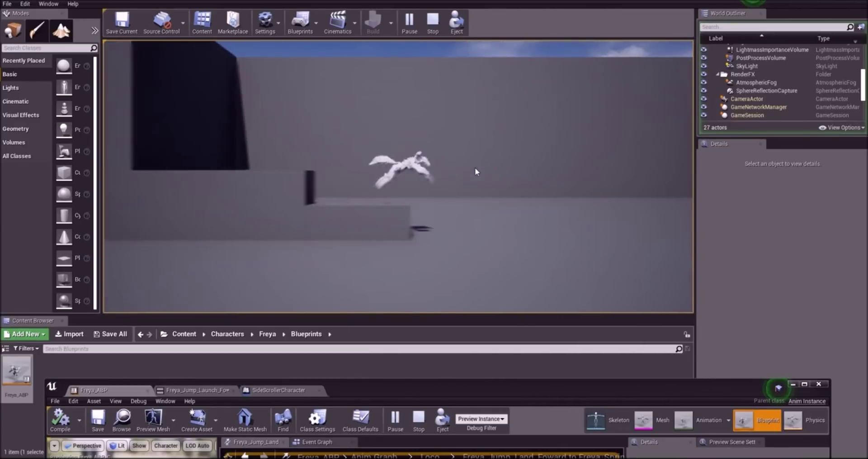
{"action": "key", "text": "Escape"}
- Run another playtest with repeated jumps and direction changes to examine the in-air animation, and end it
{"action": "key", "text": "alt+p"}
{"action": "left_click", "coordinate": [466, 159]}
{"action": "key", "text": "space"}
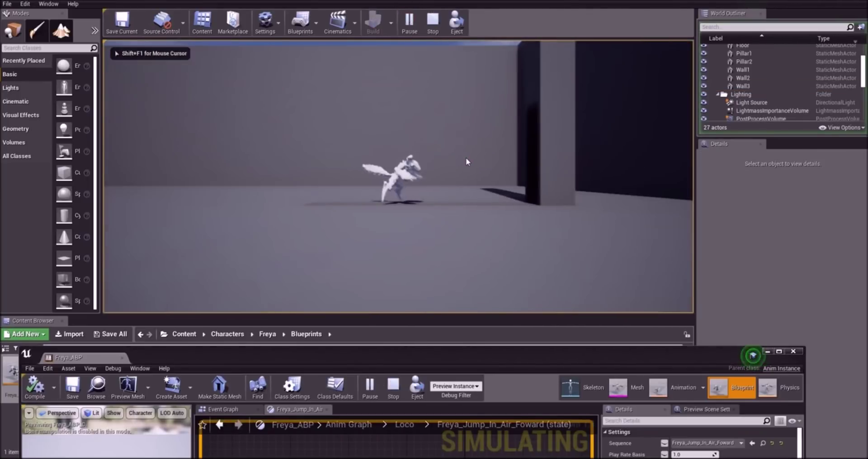
{"action": "key", "text": "space"}
{"action": "key", "text": "a"}
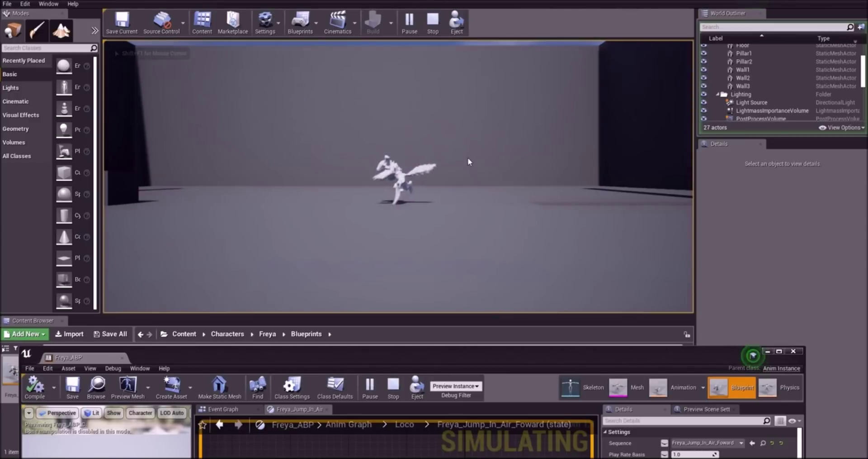
{"action": "key", "text": "a"}
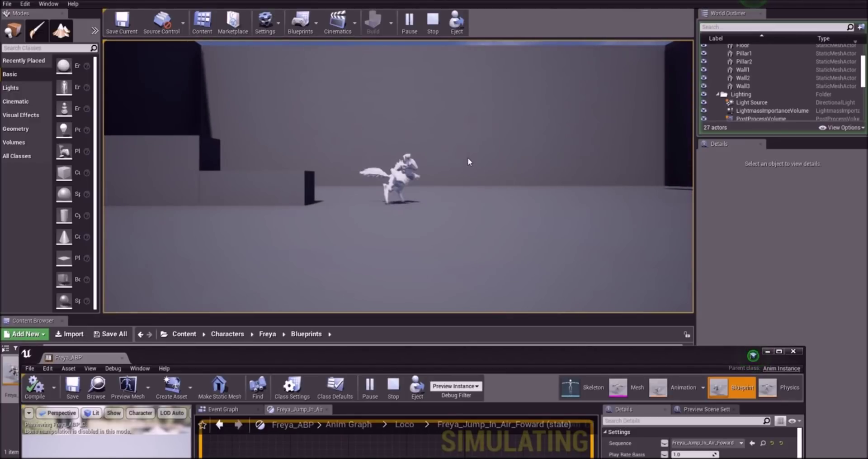
{"action": "key", "text": "d"}
{"action": "key", "text": "space"}
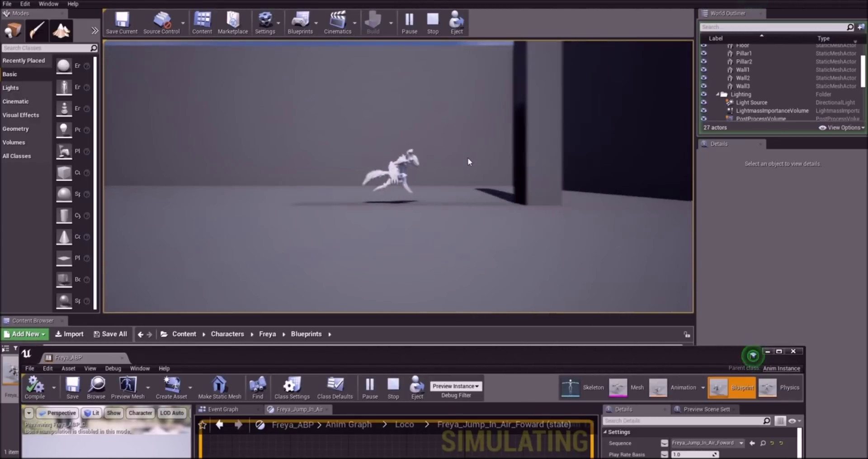
{"action": "key", "text": "space"}
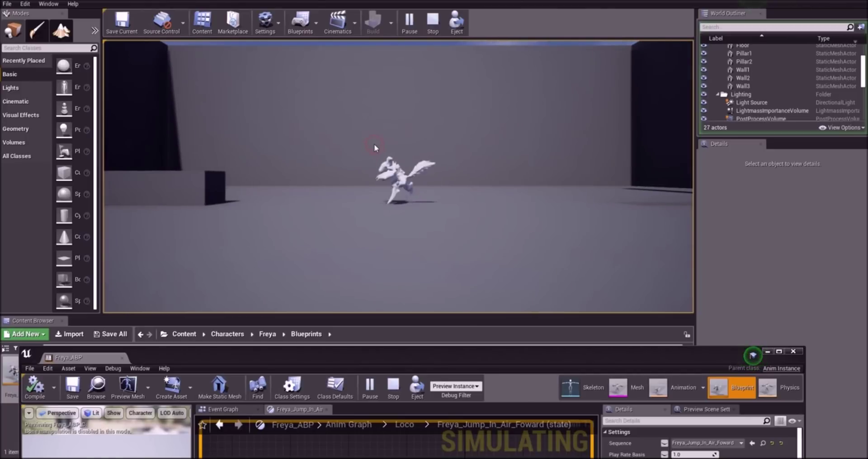
{"action": "key", "text": "space"}
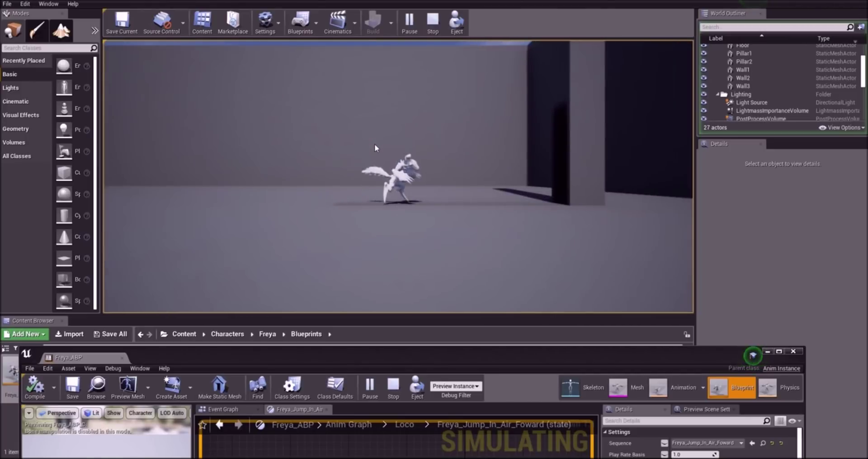
{"action": "key", "text": "Escape"}
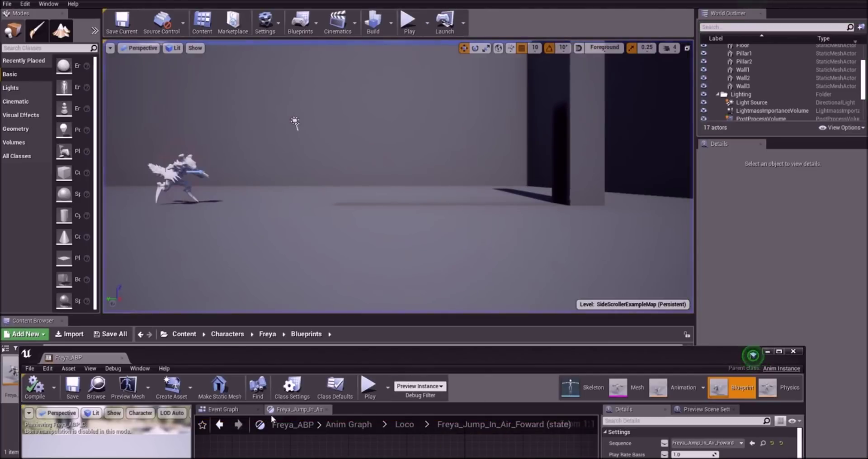
- Set the Play Rate of the Freya_Jump_In_Air_Foward clip in its Loco state to 0.5, then compile and save Freya_ABP
{"action": "left_click_drag", "start_coordinate": [296, 353], "coordinate": [305, 53]}
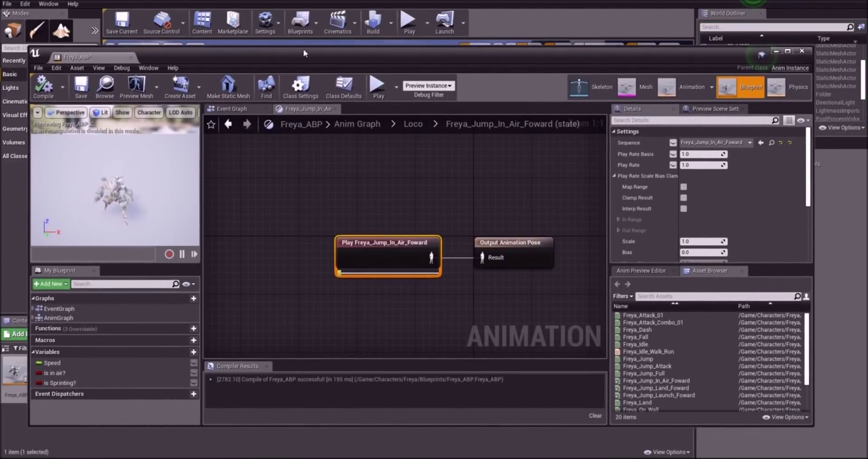
{"action": "left_click", "coordinate": [413, 123]}
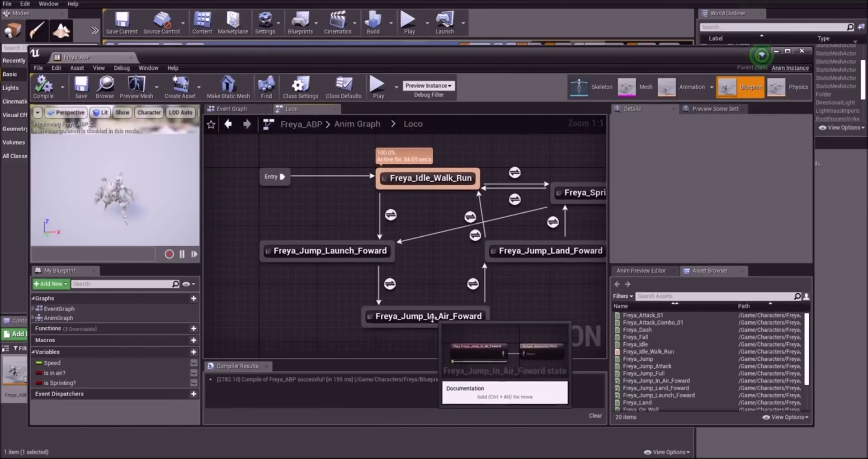
{"action": "double_click", "coordinate": [428, 316]}
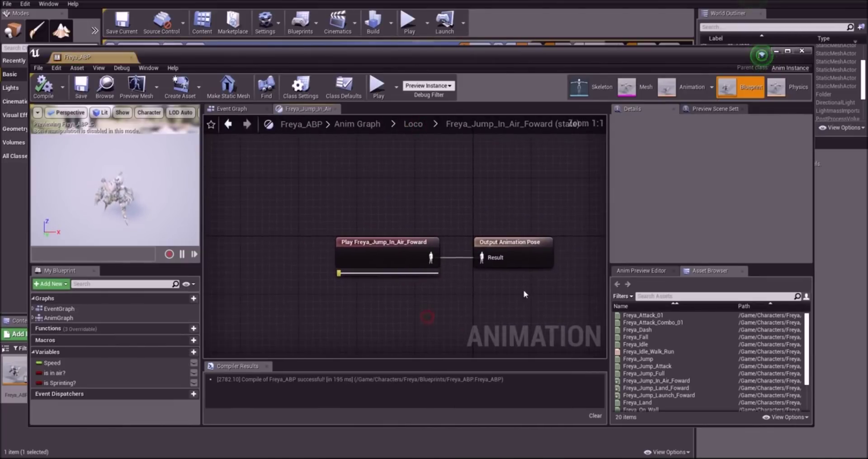
{"action": "left_click", "coordinate": [382, 255]}
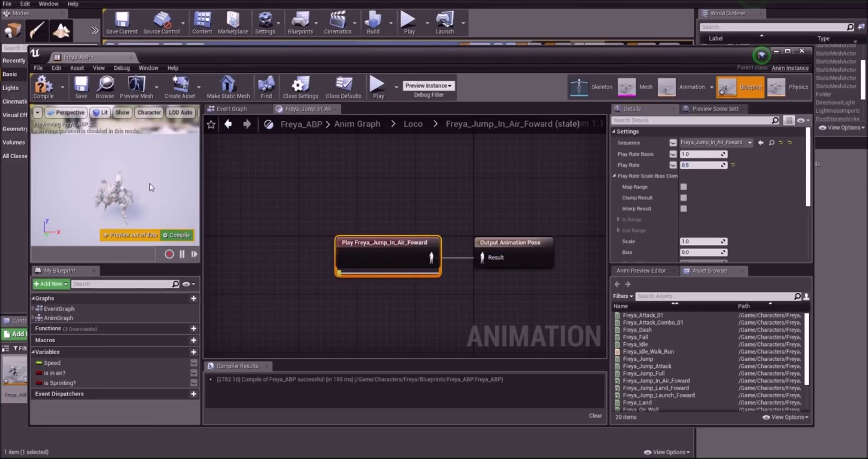
{"action": "left_click", "coordinate": [81, 85]}
- Playtest the slowed in-air animation, running and jumping Freya repeatedly in both directions across the level floor and onto the stepped ledges
{"action": "left_click_drag", "start_coordinate": [316, 56], "coordinate": [298, 327]}
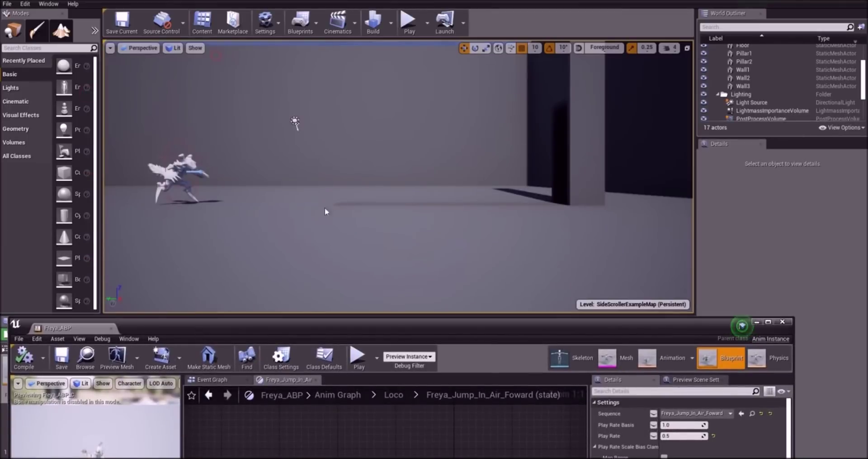
{"action": "left_click", "coordinate": [410, 22]}
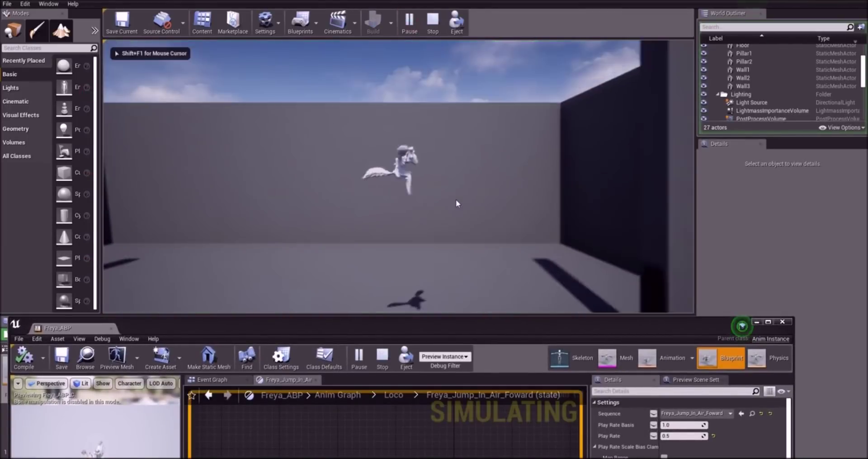
{"action": "key", "text": "d"}
{"action": "key", "text": "space"}
{"action": "key", "text": "a"}
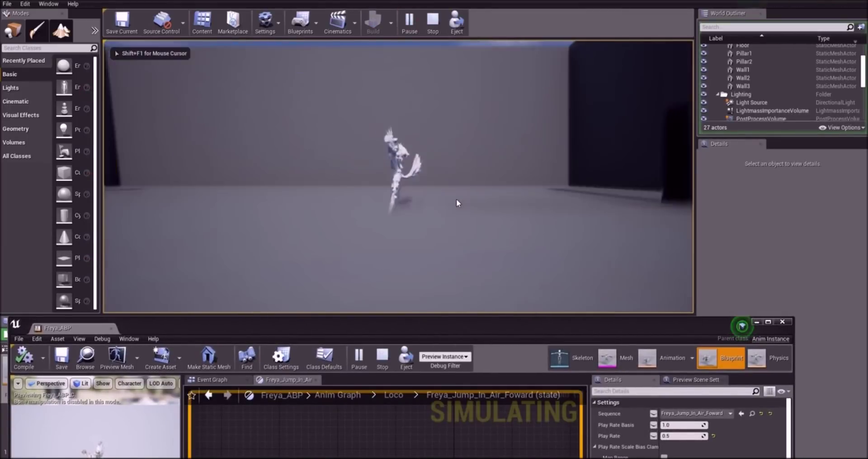
{"action": "key", "text": "space"}
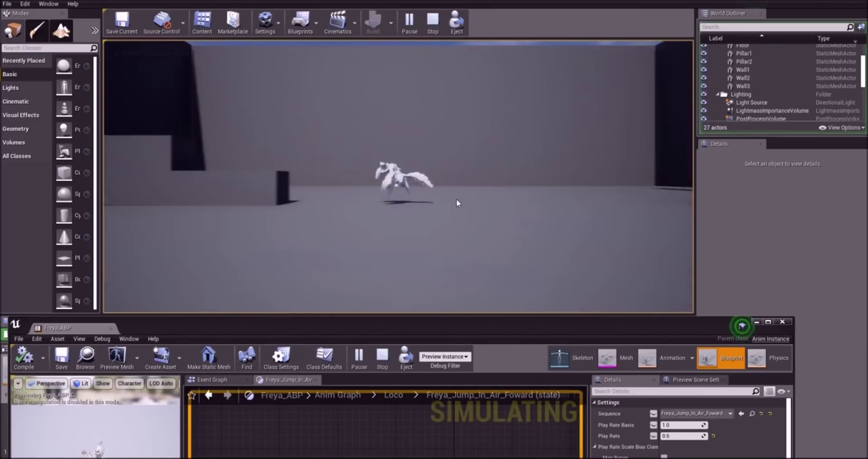
{"action": "key", "text": "space"}
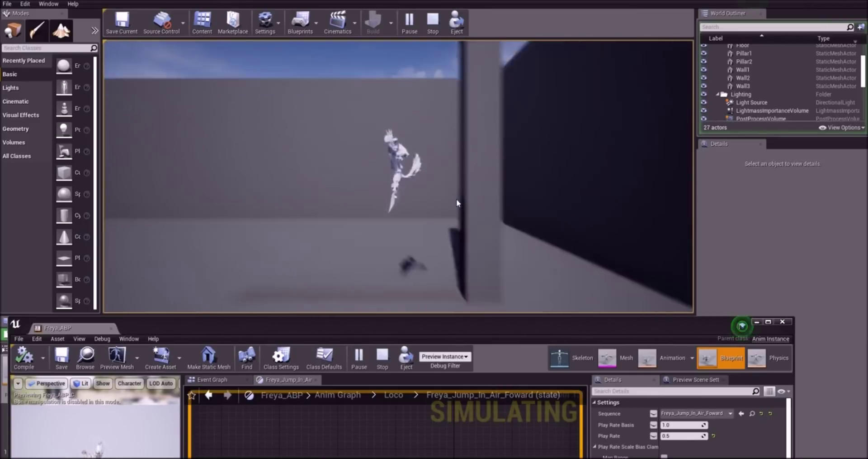
{"action": "key", "text": "space"}
{"action": "key", "text": "d"}
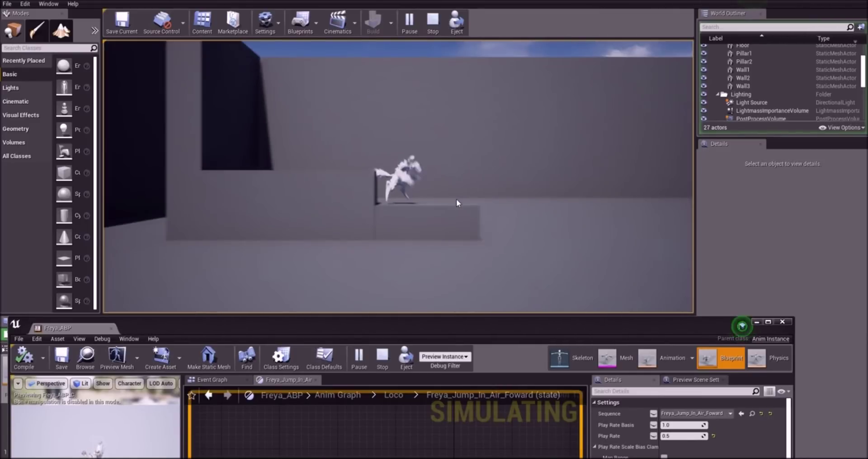
{"action": "key", "text": "space"}
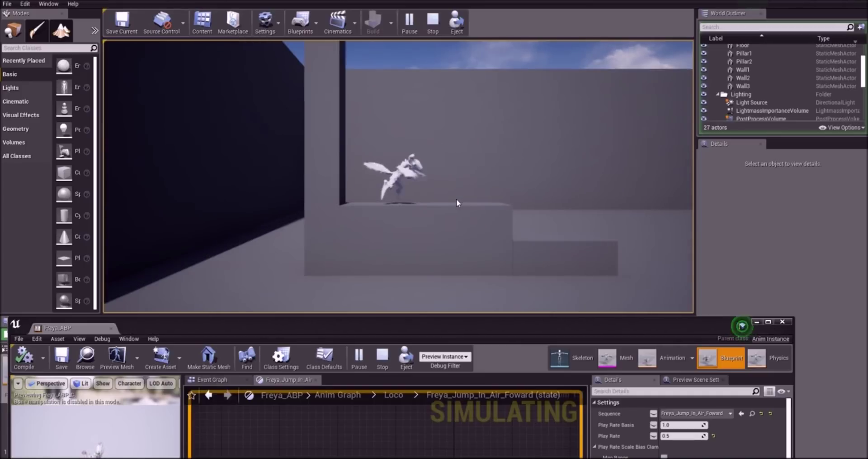
{"action": "key", "text": "d"}
{"action": "key", "text": "space"}
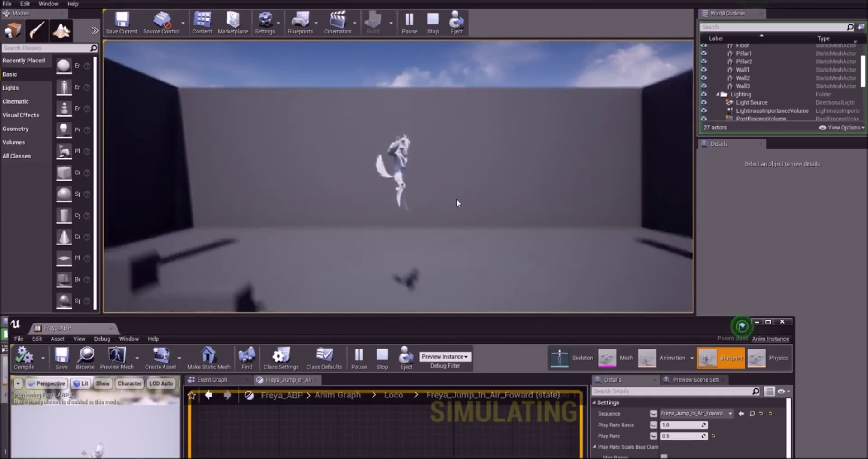
{"action": "key", "text": "space"}
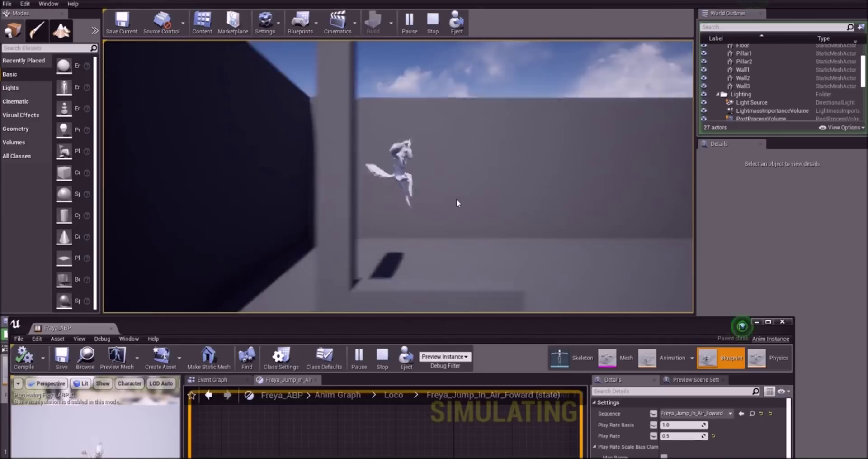
{"action": "key", "text": "space"}
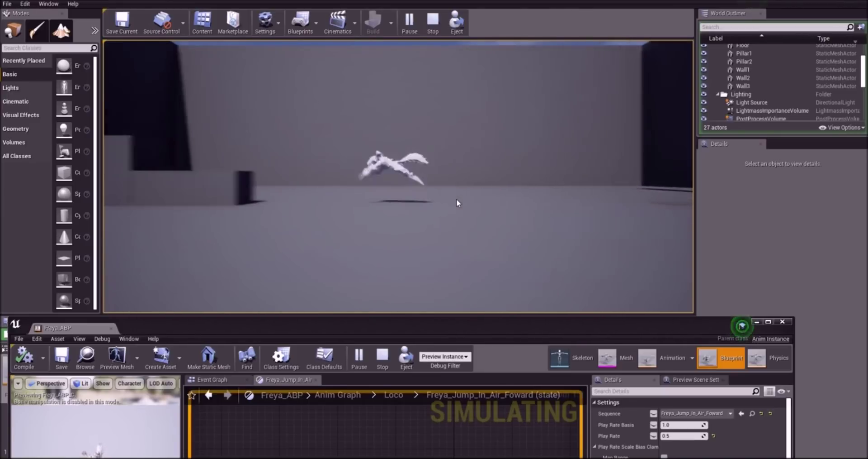
{"action": "key", "text": "space"}
{"action": "key", "text": "space"}
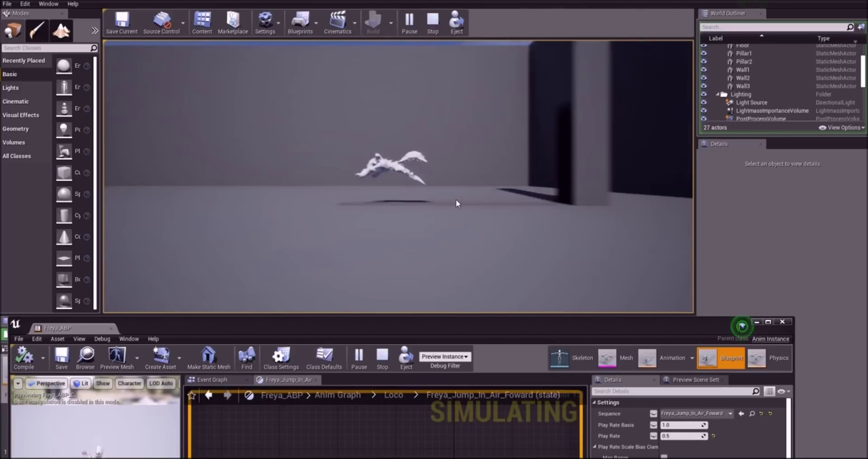
{"action": "key", "text": "space"}
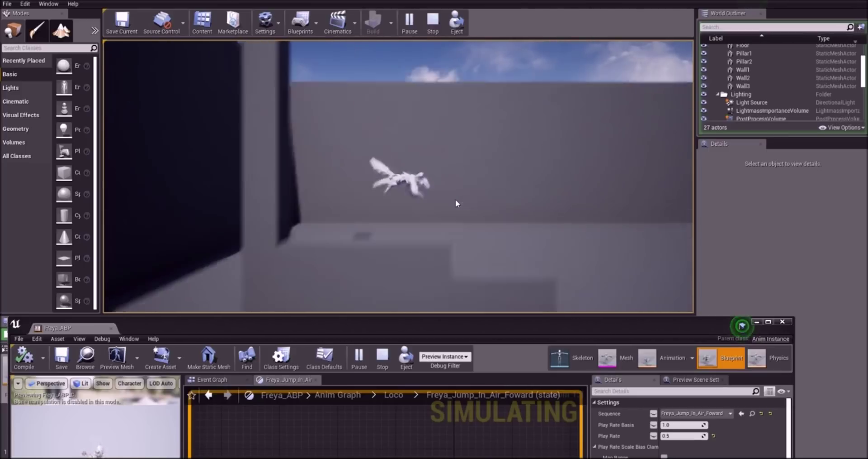
{"action": "key", "text": "space"}
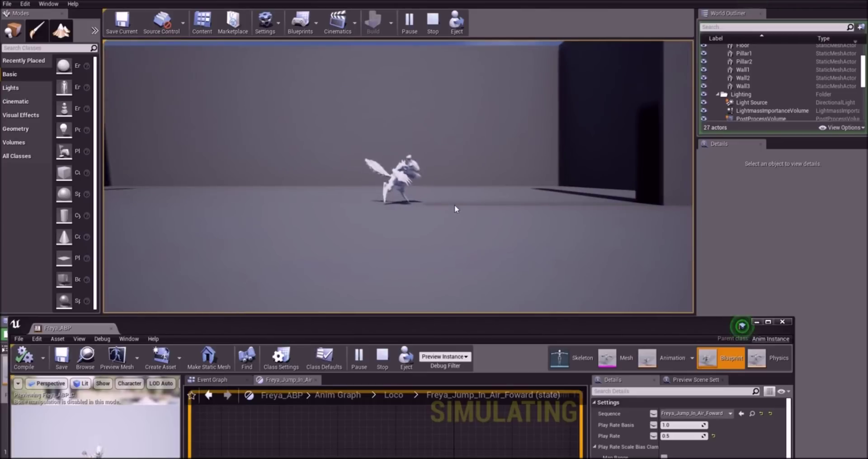
{"action": "key", "text": "space"}
{"action": "key", "text": "d"}
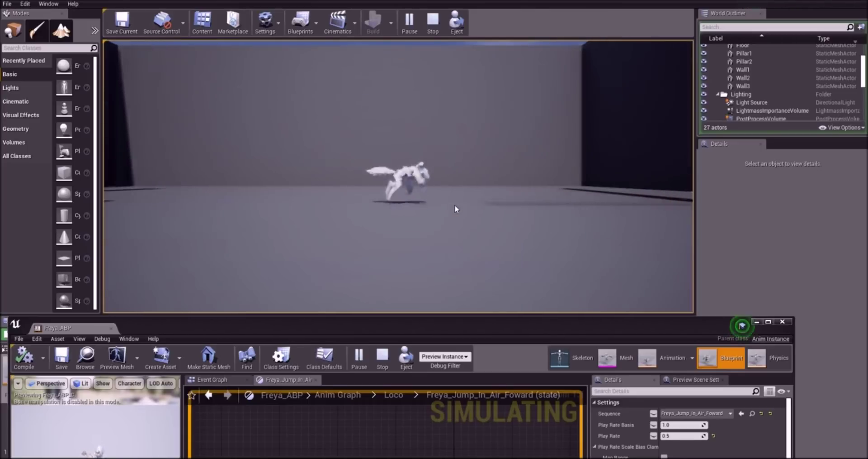
{"action": "key", "text": "space"}
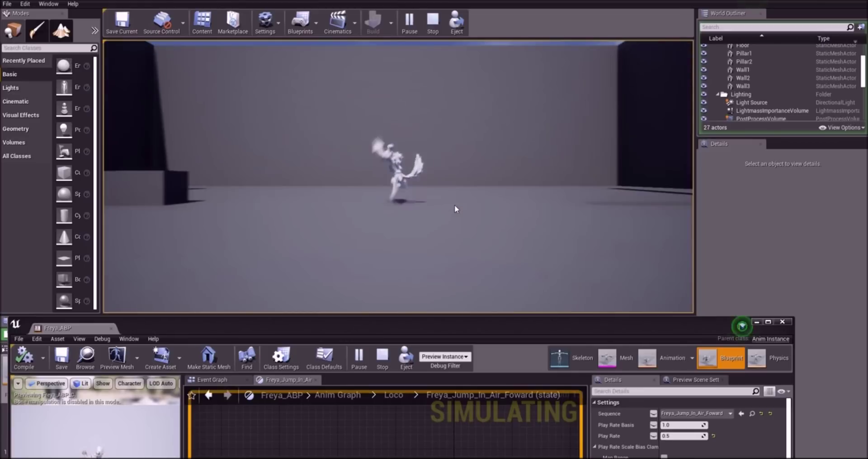
{"action": "key", "text": "space"}
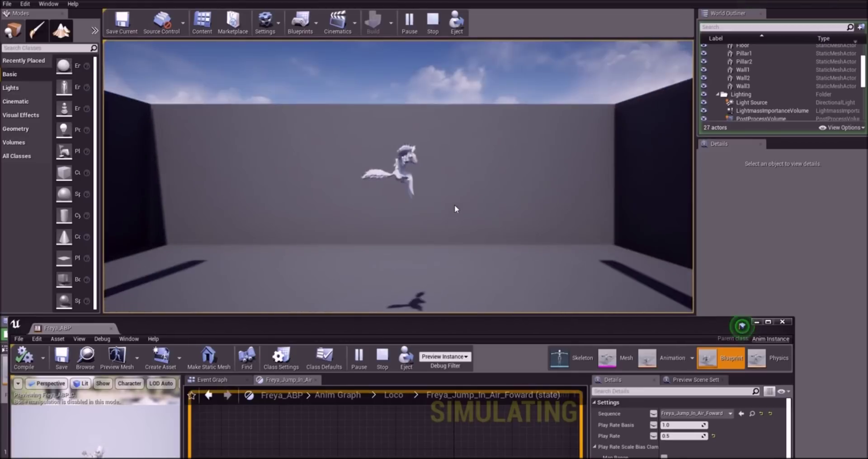
{"action": "key", "text": "d"}
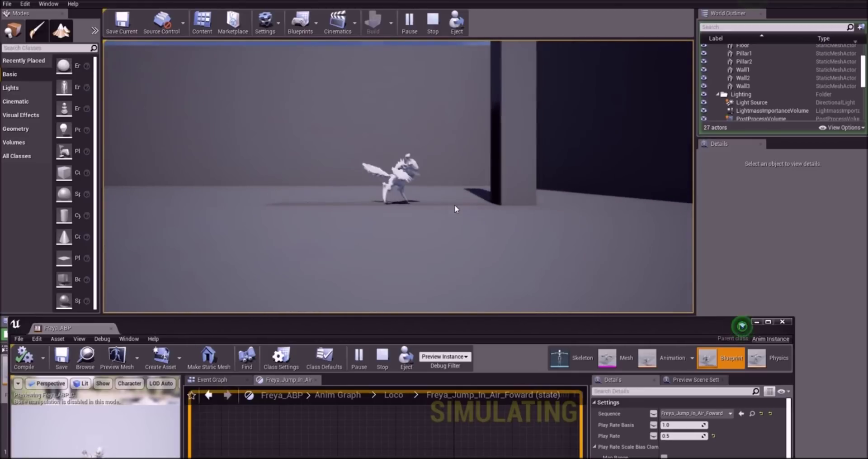
{"action": "key", "text": "a"}
{"action": "key", "text": "space"}
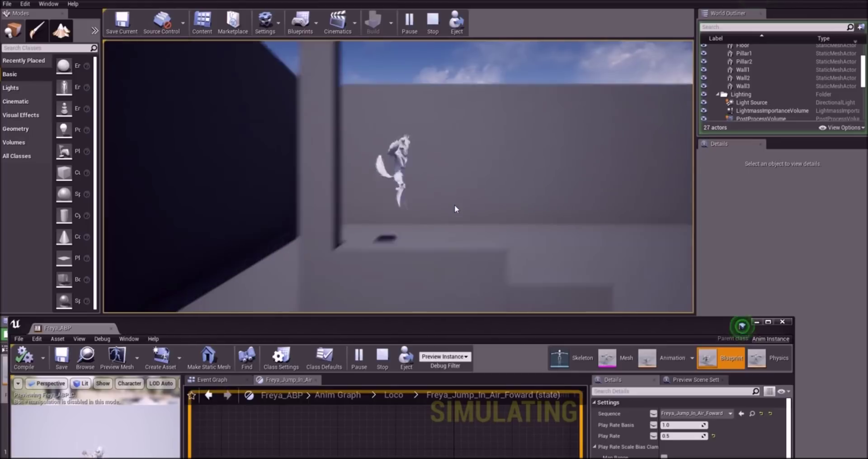
{"action": "key", "text": "space"}
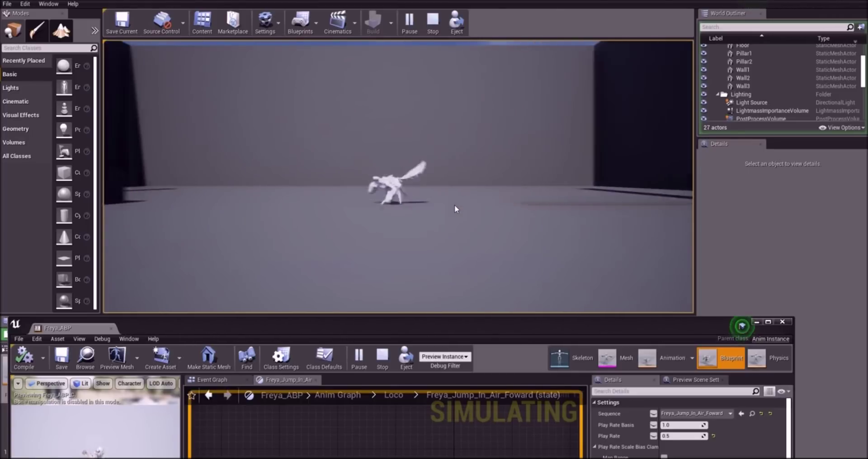
{"action": "key", "text": "space"}
{"action": "key", "text": "space"}
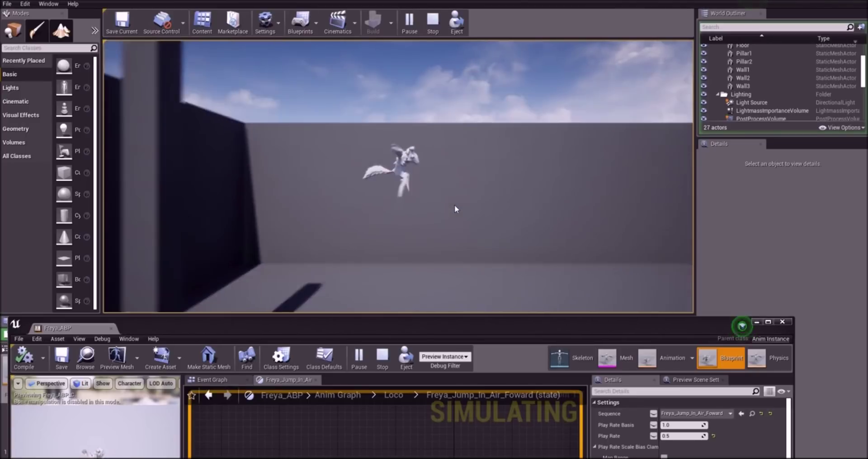
{"action": "key", "text": "d"}
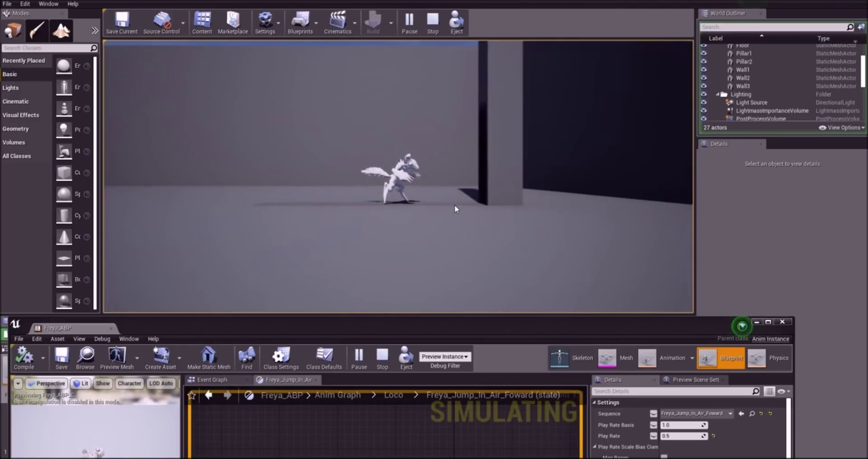
{"action": "key", "text": "a"}
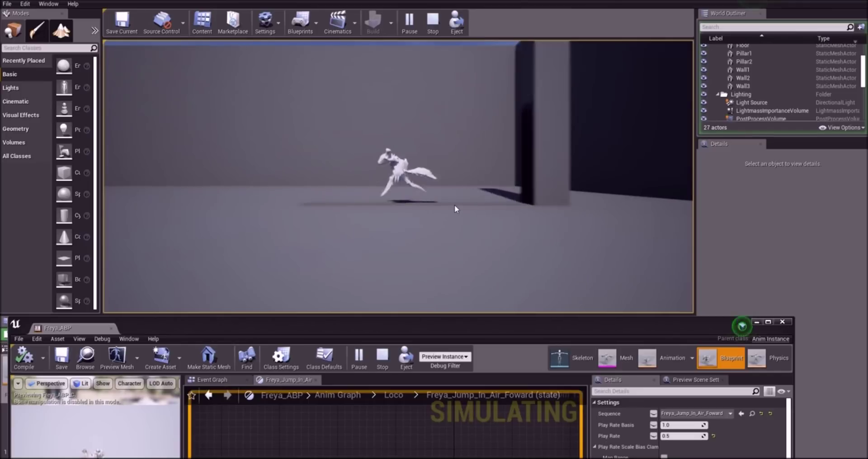
{"action": "key", "text": "space"}
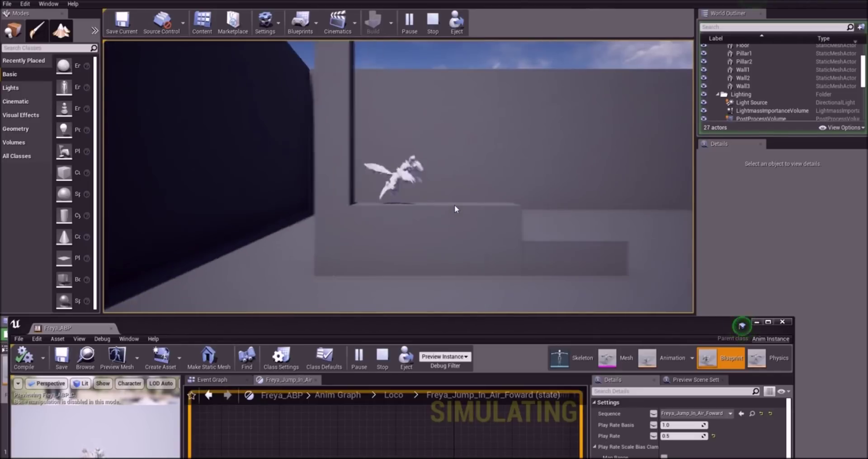
{"action": "key", "text": "d"}
{"action": "key", "text": "space"}
{"action": "key", "text": "a"}
{"action": "key", "text": "a"}
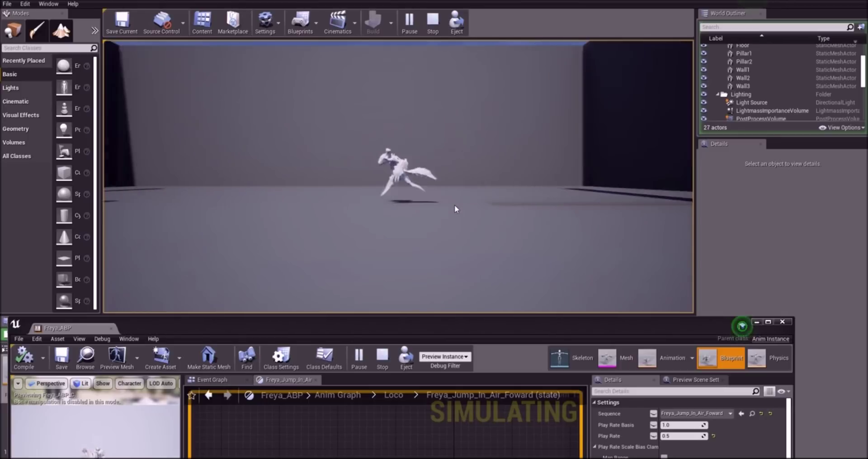
{"action": "key", "text": "space"}
{"action": "key", "text": "d"}
{"action": "key", "text": "space"}
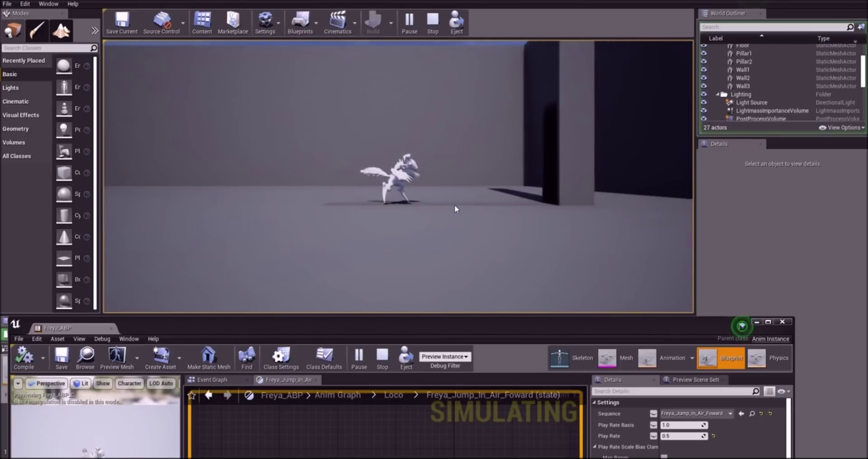
{"action": "key", "text": "space"}
{"action": "key", "text": "a"}
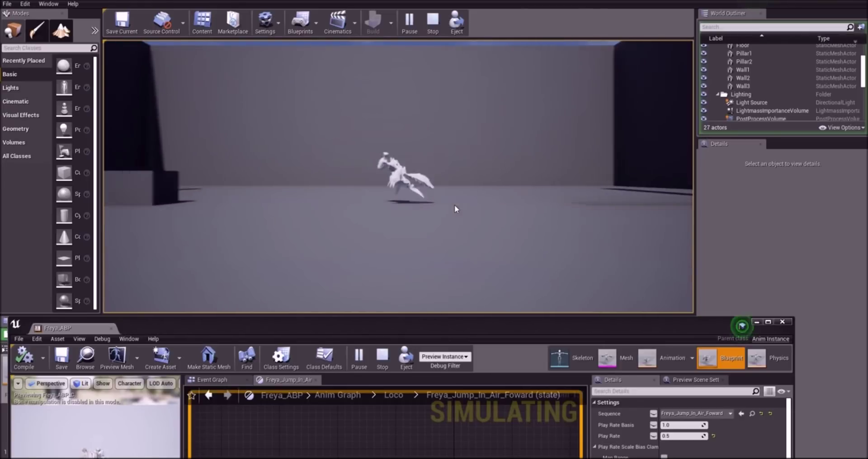
{"action": "key", "text": "space"}
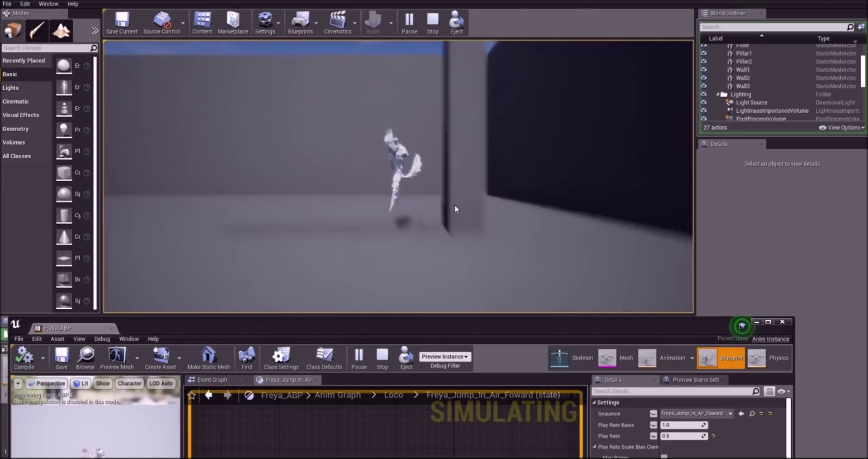
{"action": "key", "text": "a"}
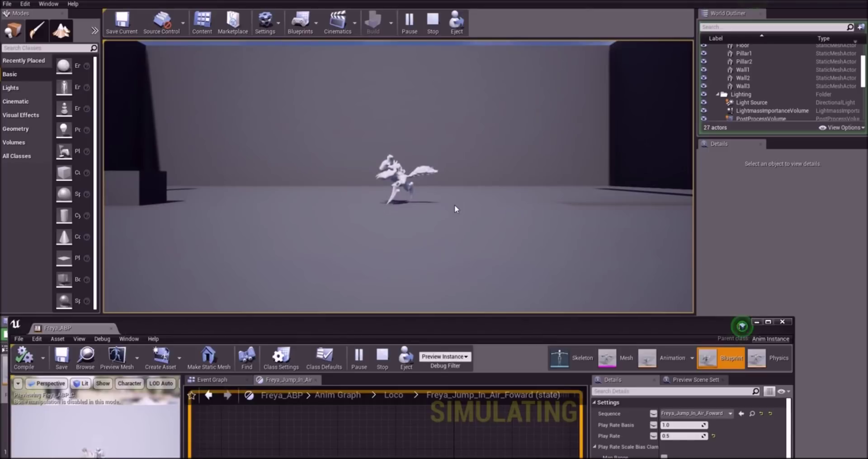
{"action": "key", "text": "space"}
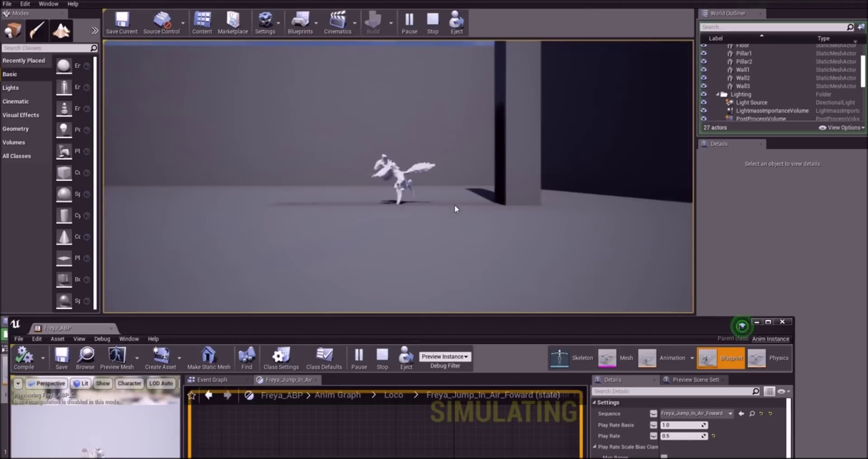
{"action": "key", "text": "space"}
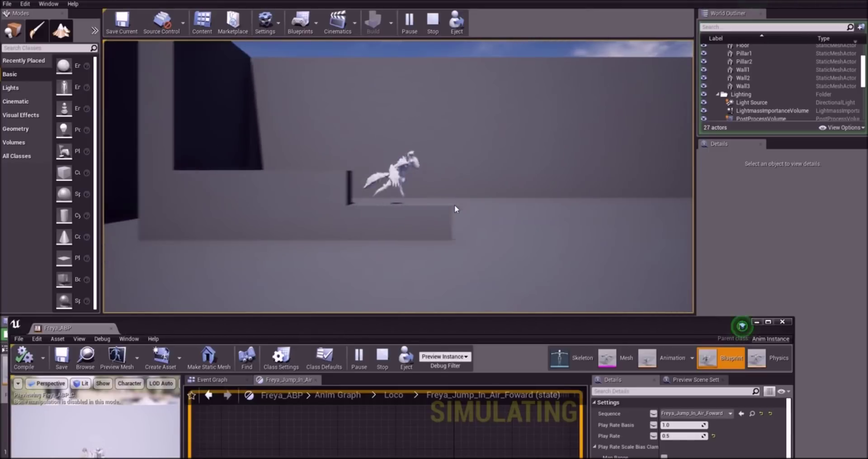
{"action": "key", "text": "d"}
{"action": "key", "text": "space"}
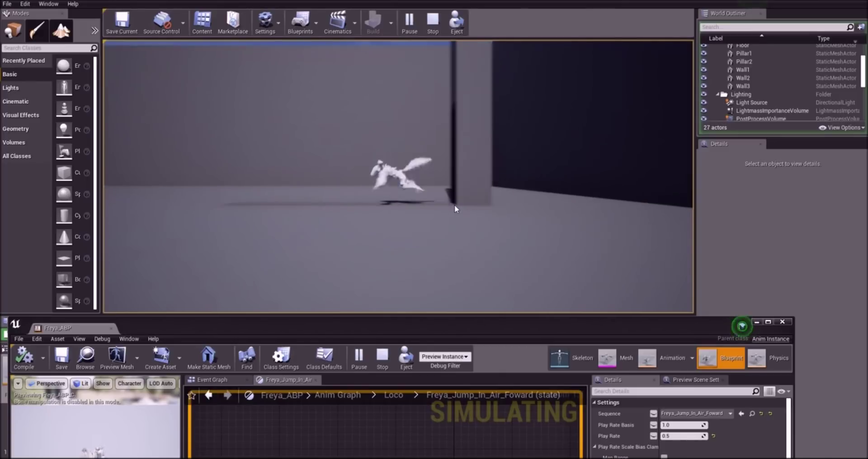
{"action": "key", "text": "space"}
{"action": "key", "text": "d"}
{"action": "key", "text": "space"}
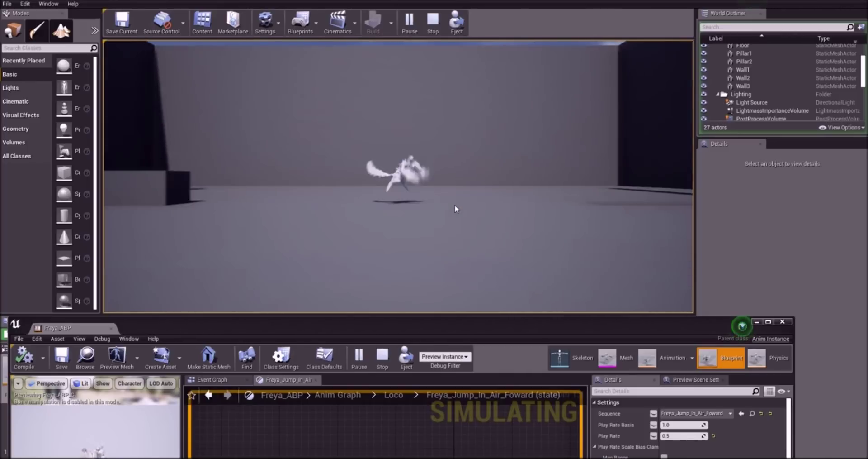